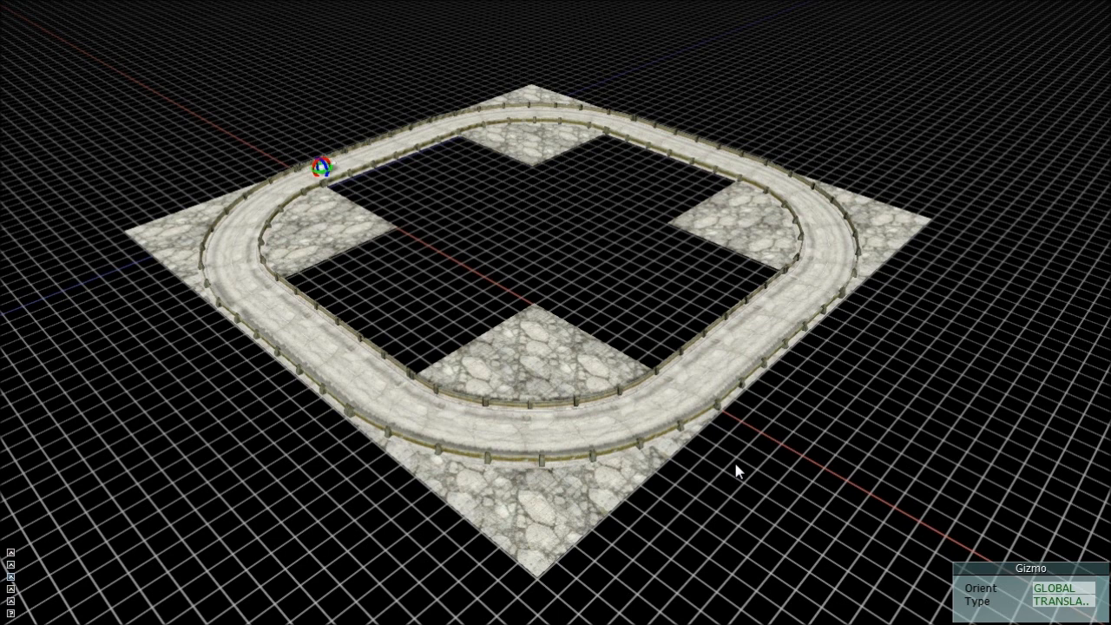
# Step: Turn off post processing for the scene in the view settings and close them
pyautogui.moveTo(602, 374); pyautogui.dragTo(599, 415, button='right')
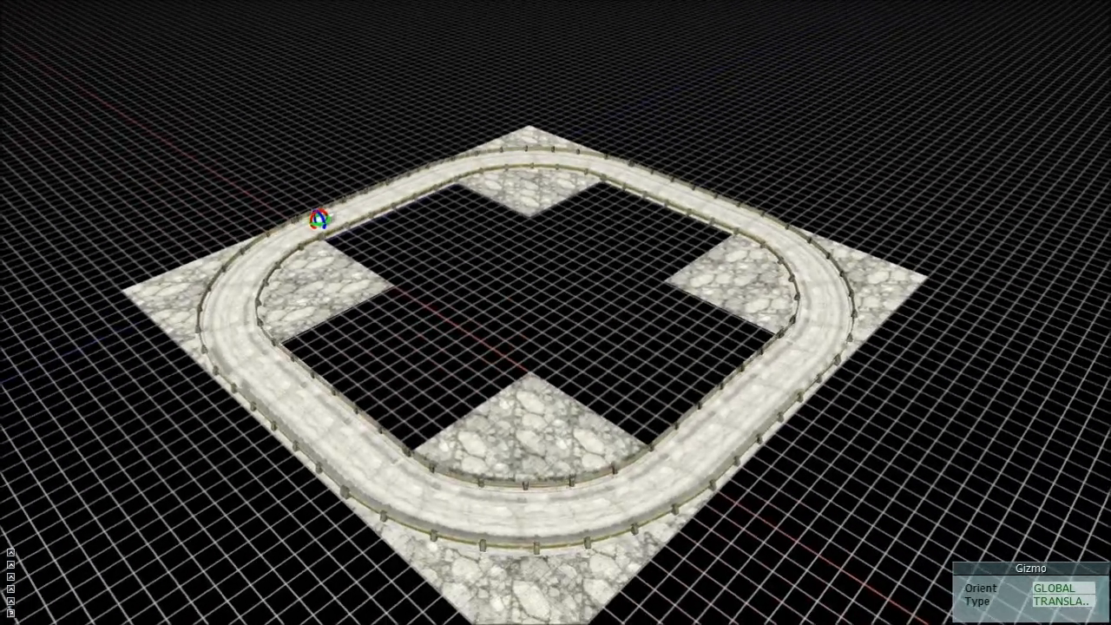
pyautogui.scroll(-8, 555, 313)
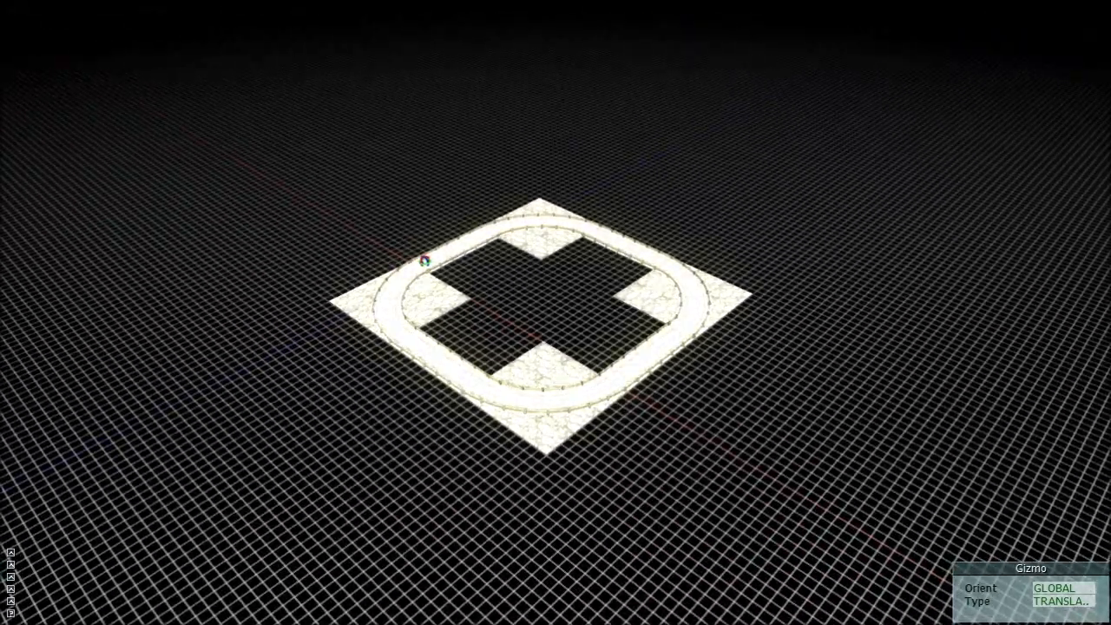
pyautogui.scroll(1, 598, 431)
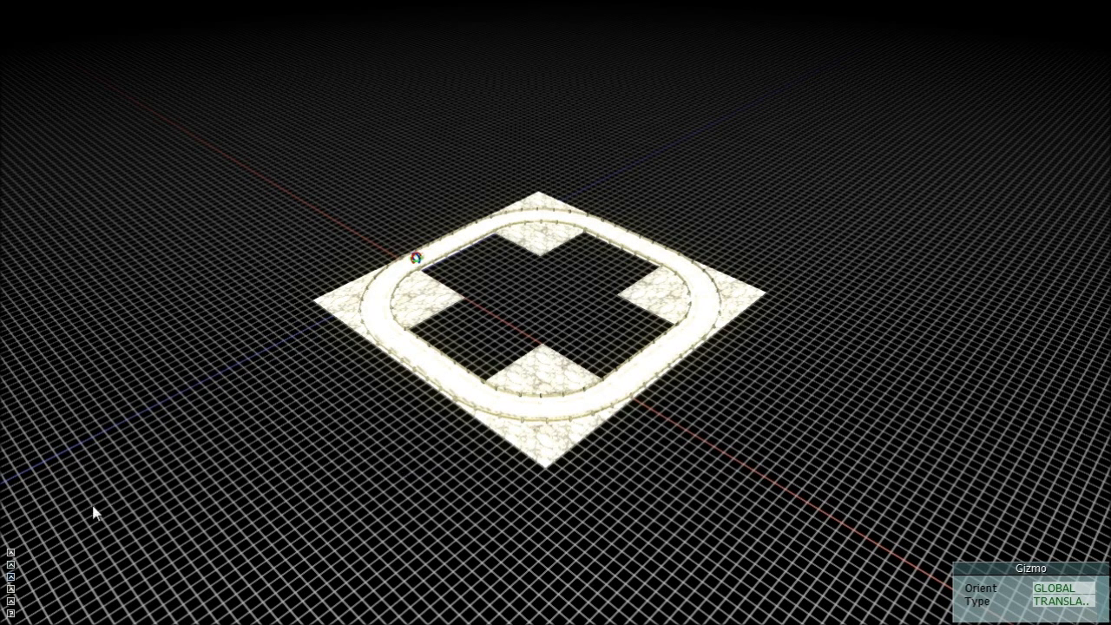
pyautogui.click(11, 578)
pyautogui.moveTo(158, 277); pyautogui.dragTo(197, 243)
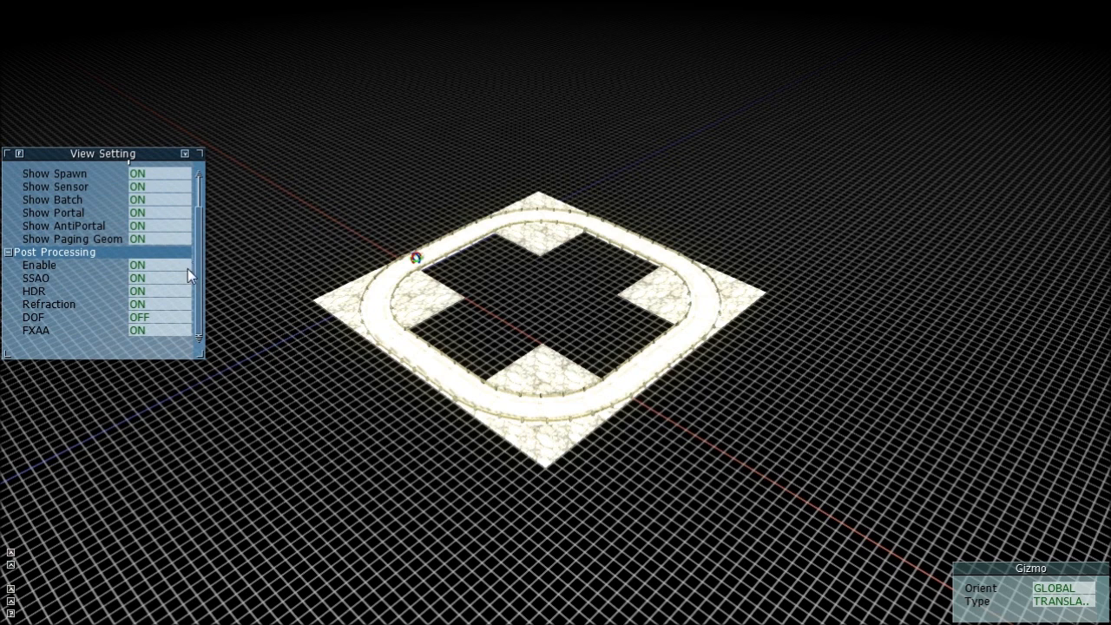
pyautogui.click(165, 271)
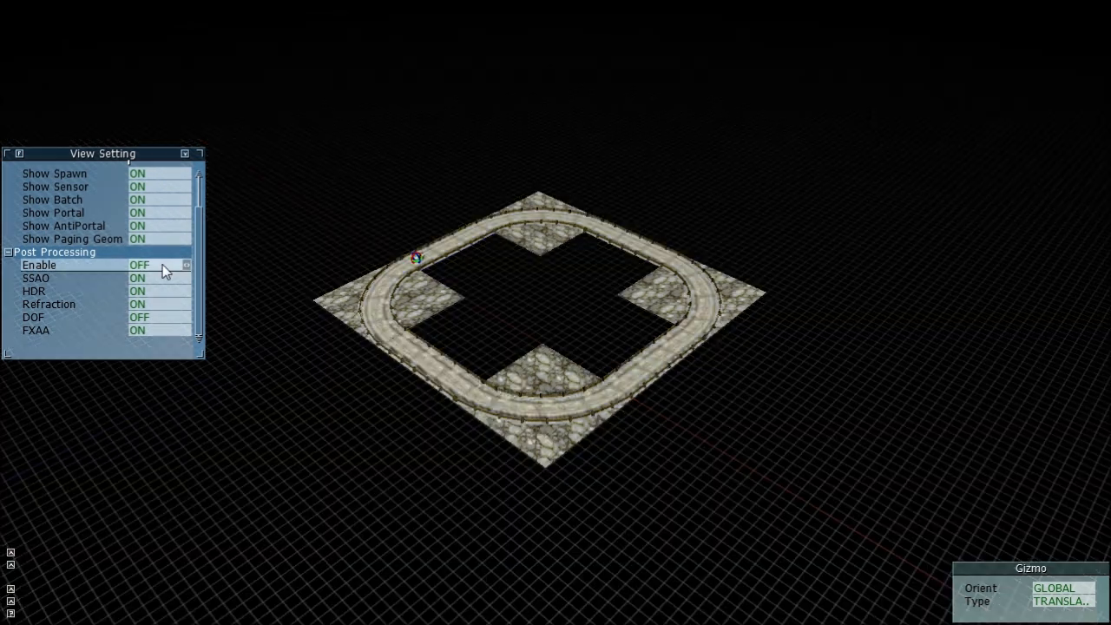
pyautogui.click(186, 153)
# Step: Create a PV/PV1 ground tile from the Ground Blocks Category and place it inside the track loop
pyautogui.moveTo(407, 294); pyautogui.dragTo(457, 334, button='right')
pyautogui.press('w')
pyautogui.moveTo(582, 314); pyautogui.dragTo(556, 313, button='right')
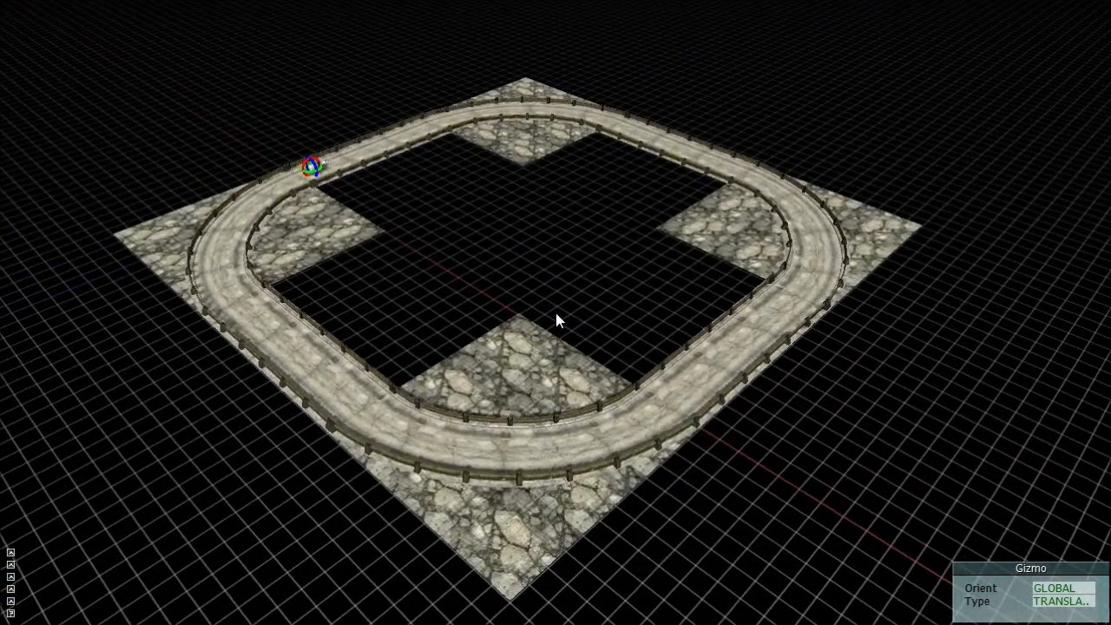
pyautogui.press('space')
pyautogui.click(638, 42)
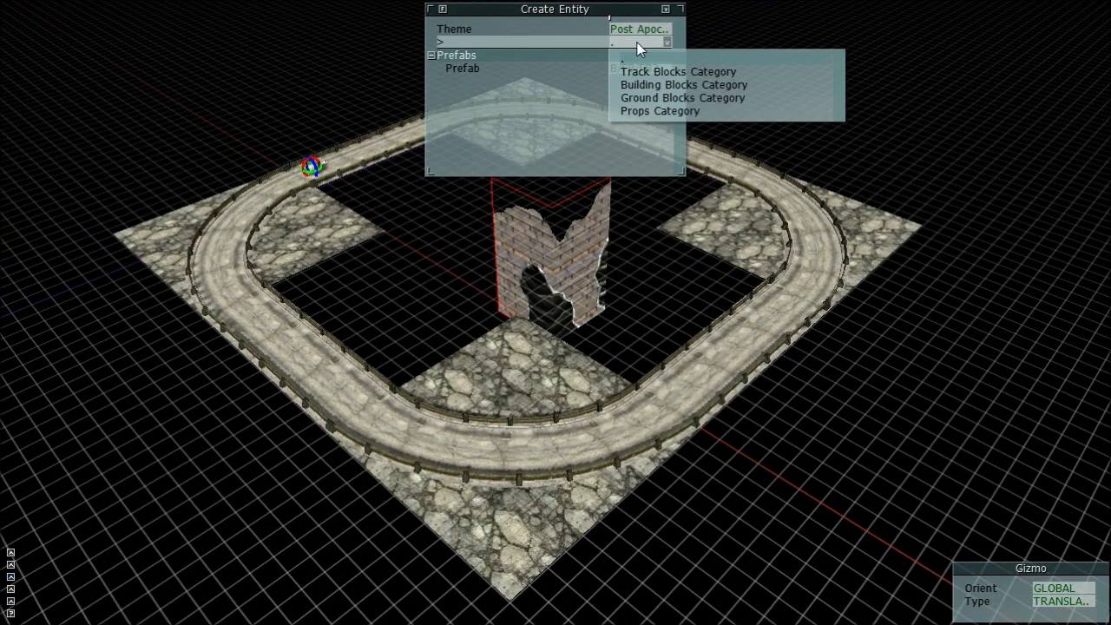
pyautogui.click(658, 98)
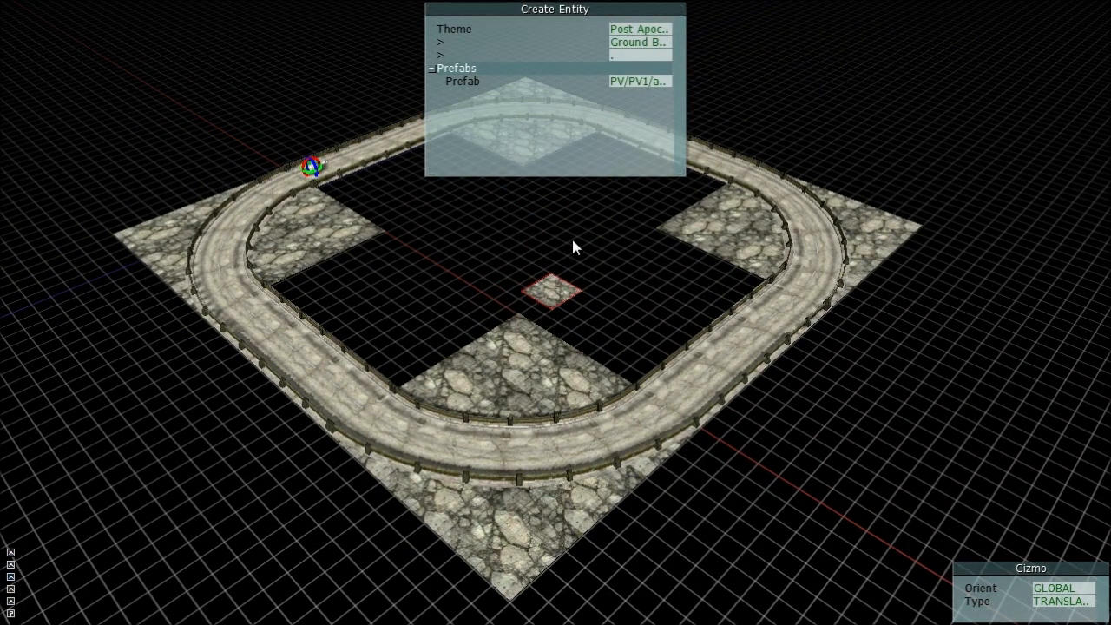
pyautogui.click(571, 249)
# Step: Working from an orthographic top view, move the ground tile into the infield gap beside the track's upper straight
pyautogui.press('KP_7')
pyautogui.scroll(-3, 572, 248)
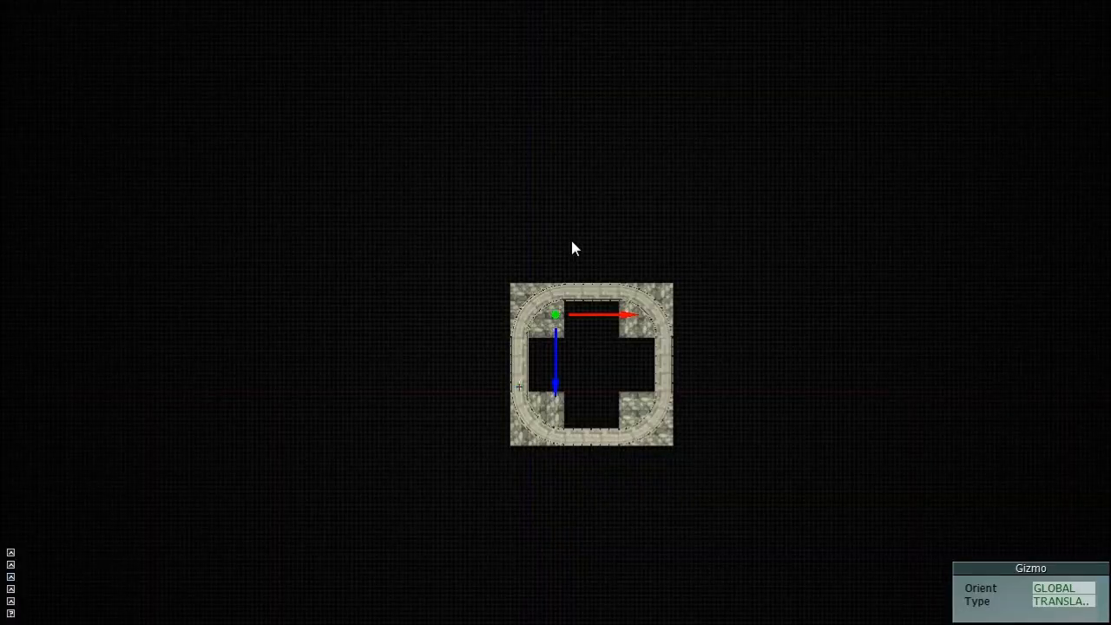
pyautogui.scroll(4, 604, 347)
pyautogui.scroll(1, 589, 329)
pyautogui.press('g')
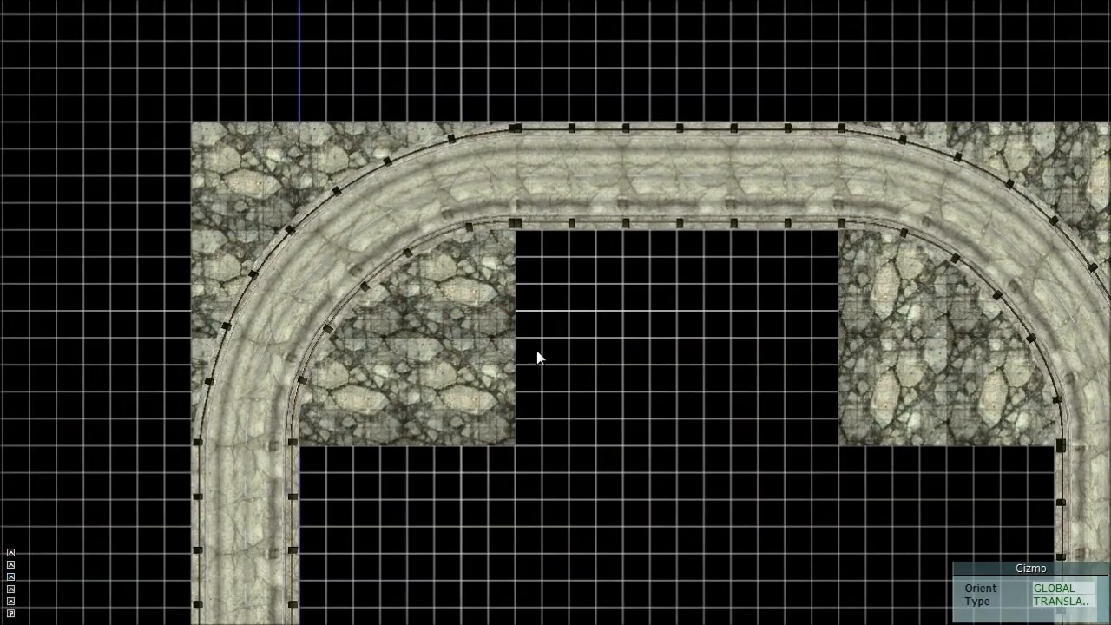
pyautogui.click(599, 357)
pyautogui.press('KP_5')
pyautogui.moveTo(621, 154); pyautogui.dragTo(589, 403, button='middle')
pyautogui.moveTo(564, 538); pyautogui.dragTo(565, 274)
pyautogui.press('t')
# Step: Duplicate the ground tile across the upper gap of the infield and down toward its left side
pyautogui.moveTo(845, 494); pyautogui.dragTo(589, 297, button='middle')
pyautogui.scroll(1, 362, 300)
pyautogui.keyDown('shift'); pyautogui.moveTo(309, 233); pyautogui.dragTo(461, 230); pyautogui.keyUp('shift')
pyautogui.keyDown('shift'); pyautogui.moveTo(463, 231); pyautogui.dragTo(599, 233); pyautogui.keyUp('shift')
pyautogui.keyDown('shift'); pyautogui.moveTo(615, 192); pyautogui.dragTo(357, 346); pyautogui.keyUp('shift')
# Step: Duplicate groups of ground tiles down and across the middle of the infield to cover its full width
pyautogui.scroll(-2, 452, 333)
pyautogui.moveTo(454, 332); pyautogui.dragTo(527, 191, button='middle')
pyautogui.scroll(1, 527, 182)
pyautogui.keyDown('shift'); pyautogui.moveTo(532, 169); pyautogui.dragTo(309, 504); pyautogui.keyUp('shift')
pyautogui.keyDown('ctrl'); pyautogui.click(292, 417); pyautogui.keyUp('ctrl')
pyautogui.keyDown('ctrl'); pyautogui.click(301, 331); pyautogui.keyUp('ctrl')
pyautogui.keyDown('shift'); pyautogui.moveTo(301, 332); pyautogui.dragTo(751, 329); pyautogui.keyUp('shift')
pyautogui.moveTo(750, 329); pyautogui.dragTo(539, 240, button='middle')
pyautogui.keyDown('shift'); pyautogui.moveTo(539, 240); pyautogui.dragTo(725, 251); pyautogui.keyUp('shift')
# Step: Select a row of three ground tiles and duplicate it downward into the infield's lower gap
pyautogui.moveTo(338, 483); pyautogui.dragTo(413, 299, button='middle')
pyautogui.click(382, 295)
pyautogui.keyDown('ctrl'); pyautogui.click(503, 283); pyautogui.keyUp('ctrl')
pyautogui.keyDown('ctrl'); pyautogui.click(599, 270); pyautogui.keyUp('ctrl')
pyautogui.keyDown('shift'); pyautogui.moveTo(599, 271); pyautogui.dragTo(560, 382); pyautogui.keyUp('shift')
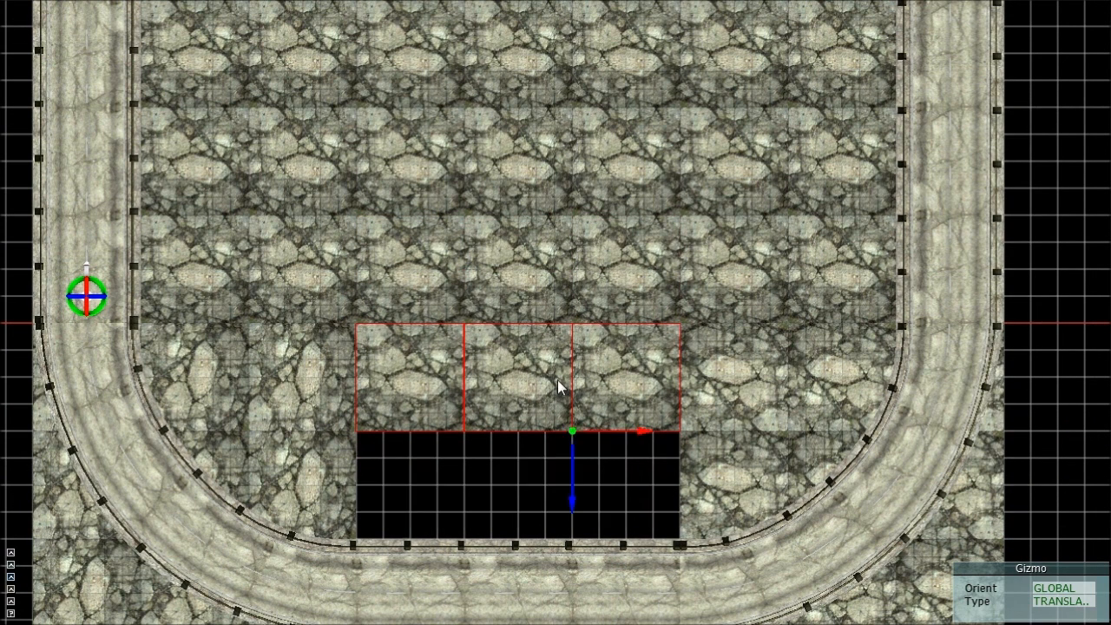
# Step: Duplicate the three-tile row below the track's lower straight and extend the tiles sideways along its outside
pyautogui.moveTo(560, 382); pyautogui.dragTo(550, 255, button='middle')
pyautogui.keyDown('shift'); pyautogui.moveTo(549, 255); pyautogui.dragTo(534, 543); pyautogui.keyUp('shift')
pyautogui.moveTo(534, 543); pyautogui.dragTo(573, 179, button='middle')
pyautogui.keyDown('shift'); pyautogui.moveTo(557, 296); pyautogui.dragTo(554, 335); pyautogui.keyUp('shift')
pyautogui.keyDown('shift'); pyautogui.click(472, 368); pyautogui.keyUp('shift')
pyautogui.keyDown('shift'); pyautogui.click(563, 352); pyautogui.keyUp('shift')
pyautogui.keyDown('shift'); pyautogui.click(662, 356); pyautogui.keyUp('shift')
pyautogui.keyDown('shift'); pyautogui.moveTo(440, 387); pyautogui.dragTo(750, 384); pyautogui.keyUp('shift')
# Step: Duplicate the outer ground tiles leftward below the track, past its lower-left corner
pyautogui.keyDown('shift'); pyautogui.moveTo(875, 409); pyautogui.dragTo(230, 408); pyautogui.keyUp('shift')
pyautogui.scroll(-1, 328, 371)
pyautogui.moveTo(328, 371); pyautogui.dragTo(544, 344, button='middle')
pyautogui.scroll(1, 545, 344)
pyautogui.keyDown('shift'); pyautogui.moveTo(741, 356); pyautogui.dragTo(416, 367); pyautogui.keyUp('shift')
# Step: Delete two ground tiles at the far left end of the lower outer rows
pyautogui.click(103, 355)
pyautogui.keyDown('shift'); pyautogui.click(83, 441); pyautogui.keyUp('shift')
pyautogui.press('Delete')
# Step: Select a two-by-two group of tiles at the lower-left corner and duplicate it upward along the track's outer left side
pyautogui.click(180, 369)
pyautogui.keyDown('shift'); pyautogui.click(279, 373); pyautogui.keyUp('shift')
pyautogui.keyDown('shift'); pyautogui.click(290, 465); pyautogui.keyUp('shift')
pyautogui.keyDown('shift'); pyautogui.click(195, 472); pyautogui.keyUp('shift')
pyautogui.keyDown('shift'); pyautogui.moveTo(300, 489); pyautogui.dragTo(302, 281); pyautogui.keyUp('shift')
pyautogui.moveTo(316, 210); pyautogui.dragTo(347, 474, button='middle')
pyautogui.keyDown('shift'); pyautogui.moveTo(346, 468); pyautogui.dragTo(340, 248); pyautogui.keyUp('shift')
# Step: Continue duplicating the two-by-two tile group up the outer left side toward the upper-left corner
pyautogui.scroll(-1, 351, 219)
pyautogui.moveTo(421, 202); pyautogui.dragTo(403, 400, button='middle')
pyautogui.keyDown('shift'); pyautogui.moveTo(387, 422); pyautogui.dragTo(386, 254); pyautogui.keyUp('shift')
pyautogui.moveTo(387, 269); pyautogui.dragTo(374, 486, button='middle')
pyautogui.keyDown('shift'); pyautogui.moveTo(374, 474); pyautogui.dragTo(372, 302); pyautogui.keyUp('shift')
pyautogui.keyDown('shift'); pyautogui.moveTo(363, 383); pyautogui.dragTo(361, 210); pyautogui.keyUp('shift')
# Step: Finish the upper-left corner with ground tiles and duplicate them rightward along the outside of the upper straight
pyautogui.click(348, 146)
pyautogui.keyDown('ctrl'); pyautogui.click(296, 168); pyautogui.keyUp('ctrl')
pyautogui.keyDown('shift'); pyautogui.moveTo(355, 250); pyautogui.dragTo(361, 167); pyautogui.keyUp('shift')
pyautogui.keyDown('ctrl'); pyautogui.click(343, 159); pyautogui.keyUp('ctrl')
pyautogui.keyDown('ctrl'); pyautogui.click(264, 148); pyautogui.keyUp('ctrl')
pyautogui.keyDown('shift'); pyautogui.moveTo(264, 149); pyautogui.dragTo(617, 149); pyautogui.keyUp('shift')
pyautogui.moveTo(658, 175); pyautogui.dragTo(380, 342, button='middle')
pyautogui.keyDown('shift'); pyautogui.moveTo(379, 348); pyautogui.dragTo(702, 322); pyautogui.keyUp('shift')
pyautogui.moveTo(701, 321); pyautogui.dragTo(372, 266, button='middle')
pyautogui.keyDown('shift'); pyautogui.moveTo(372, 266); pyautogui.dragTo(672, 251); pyautogui.keyUp('shift')
# Step: Select a two-by-two group of tiles at the upper-right corner and duplicate it down the track's outer right side
pyautogui.click(586, 176)
pyautogui.keyDown('shift'); pyautogui.click(580, 247); pyautogui.keyUp('shift')
pyautogui.keyDown('shift'); pyautogui.click(599, 258); pyautogui.keyUp('shift')
pyautogui.keyDown('shift'); pyautogui.click(598, 186); pyautogui.keyUp('shift')
pyautogui.keyDown('shift'); pyautogui.moveTo(598, 186); pyautogui.dragTo(601, 371); pyautogui.keyUp('shift')
pyautogui.moveTo(601, 370); pyautogui.dragTo(610, 158, button='middle')
pyautogui.keyDown('shift'); pyautogui.moveTo(611, 158); pyautogui.dragTo(605, 467); pyautogui.keyUp('shift')
# Step: Extend the tiles down the rest of the right side to close the lower-right corner of the ground
pyautogui.moveTo(627, 447); pyautogui.dragTo(615, 154, button='middle')
pyautogui.keyDown('shift'); pyautogui.moveTo(615, 155); pyautogui.dragTo(611, 385); pyautogui.keyUp('shift')
pyautogui.moveTo(612, 385); pyautogui.dragTo(578, 157, button='middle')
pyautogui.keyDown('shift'); pyautogui.moveTo(577, 157); pyautogui.dragTo(577, 332); pyautogui.keyUp('shift')
pyautogui.click(587, 401)
pyautogui.keyDown('ctrl'); pyautogui.click(651, 399); pyautogui.keyUp('ctrl')
pyautogui.keyDown('shift'); pyautogui.moveTo(583, 396); pyautogui.dragTo(589, 485); pyautogui.keyUp('shift')
pyautogui.click(727, 395)
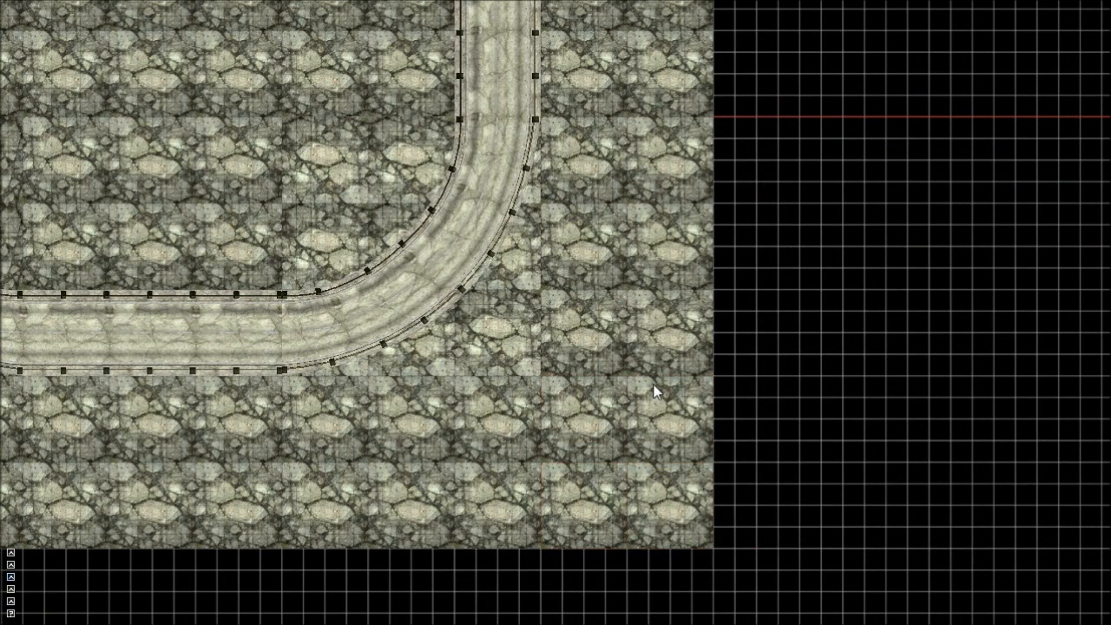
# Step: In perspective view, start creating an entity from the Building Blocks Category and choose its Full Buildings Blocks Category
pyautogui.scroll(-2, 554, 308)
pyautogui.moveTo(491, 239); pyautogui.dragTo(633, 404, button='middle')
pyautogui.moveTo(633, 404); pyautogui.dragTo(627, 333, button='right')
pyautogui.moveTo(534, 131); pyautogui.dragTo(554, 341, button='middle')
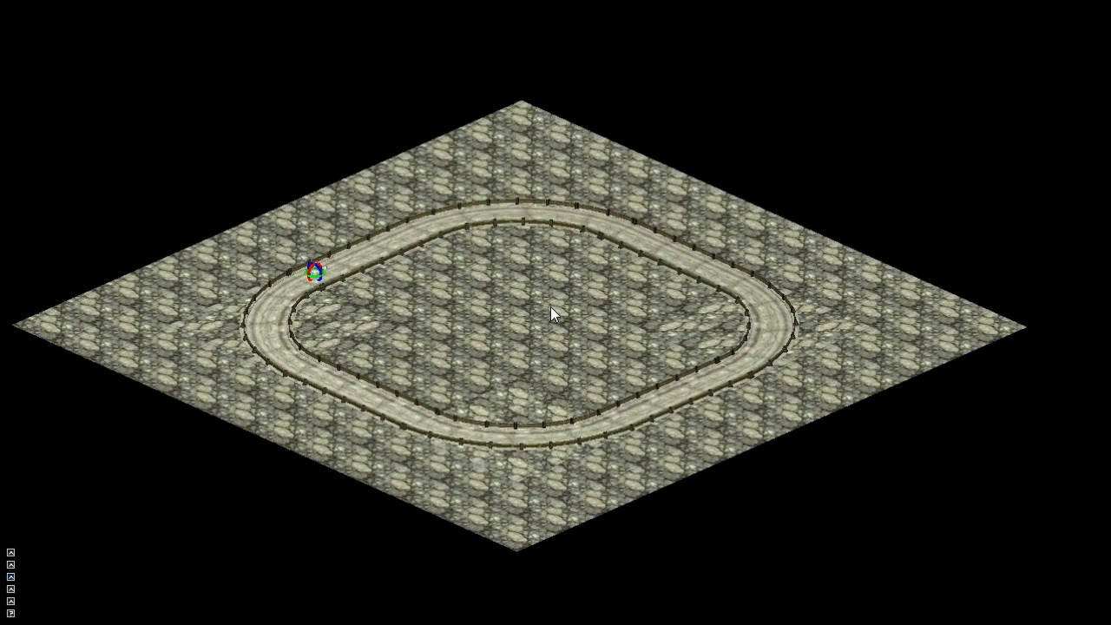
pyautogui.press('p')
pyautogui.moveTo(551, 307); pyautogui.dragTo(387, 326, button='right')
pyautogui.moveTo(551, 325); pyautogui.dragTo(575, 277, button='right')
pyautogui.press('c')
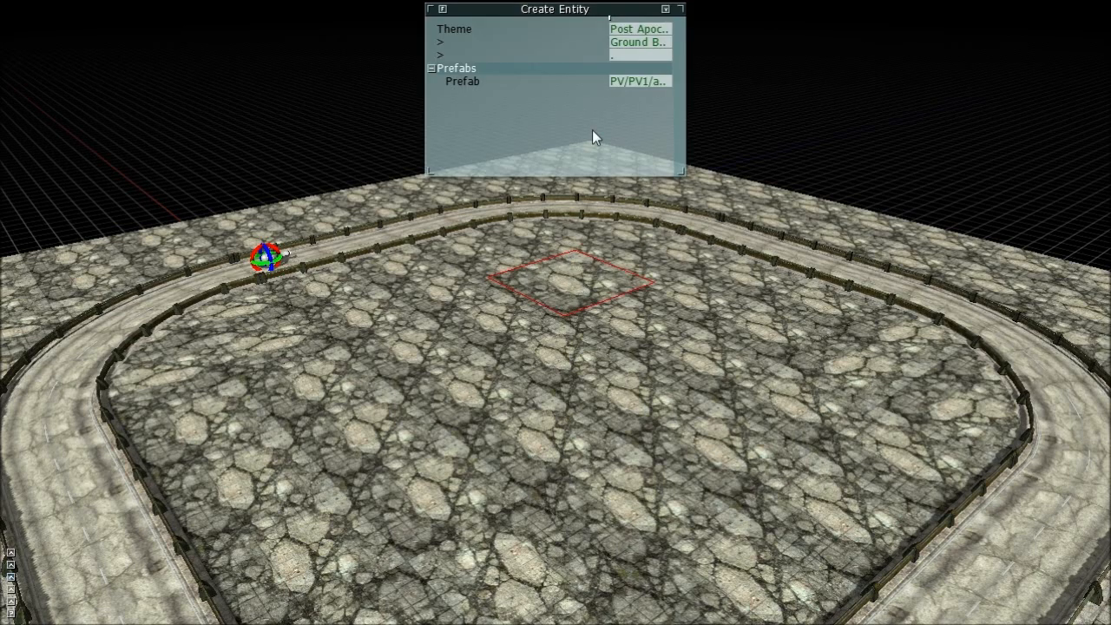
pyautogui.click(641, 54)
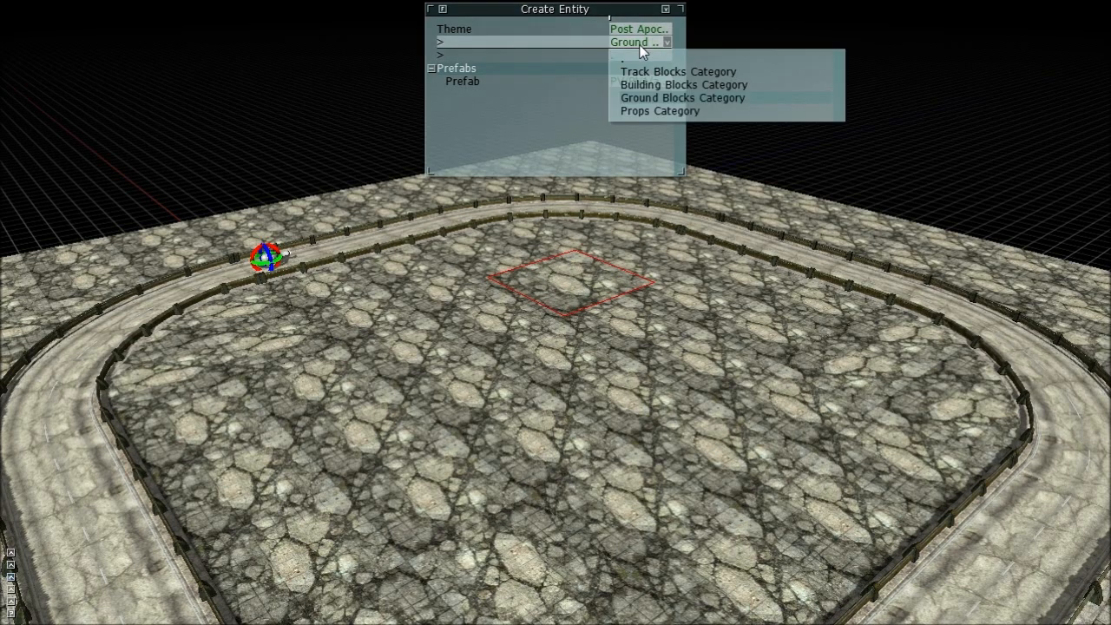
pyautogui.click(696, 86)
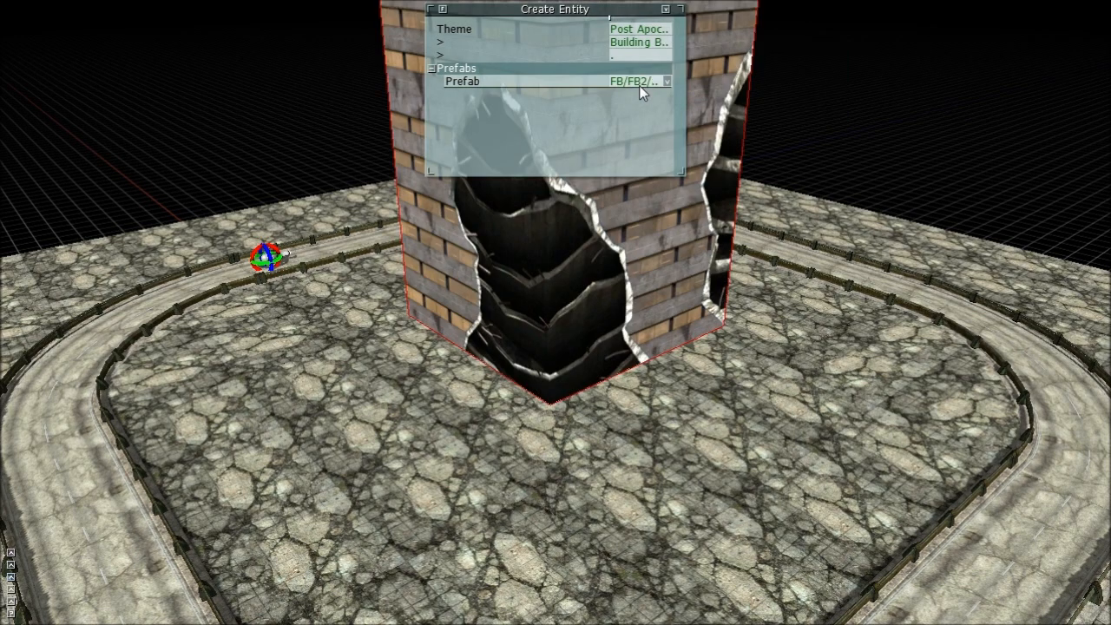
pyautogui.click(635, 44)
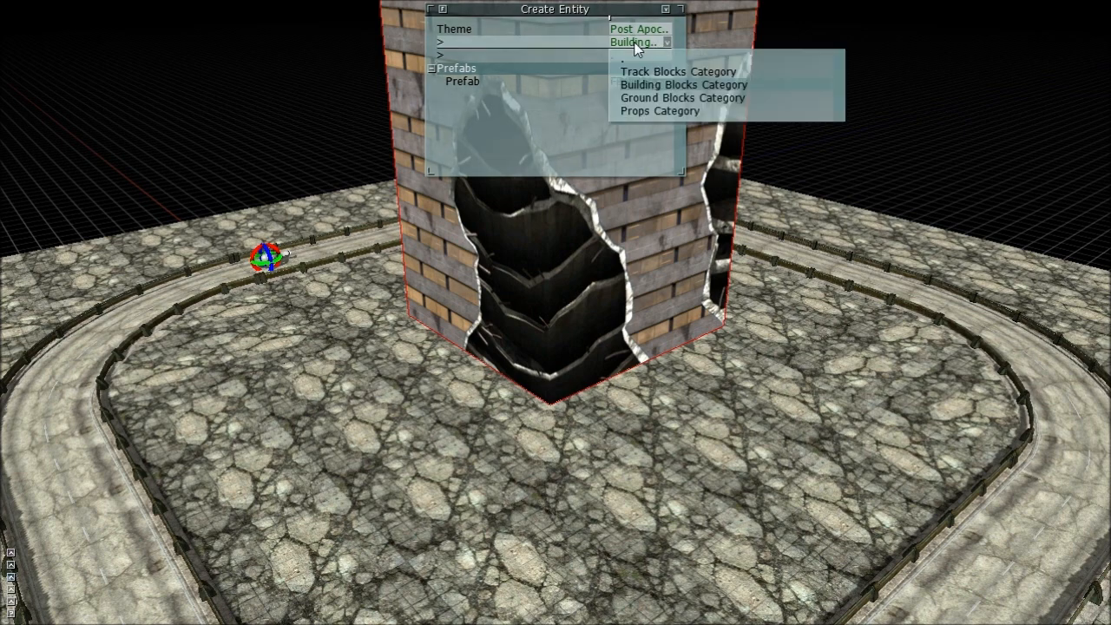
pyautogui.click(635, 49)
pyautogui.click(636, 54)
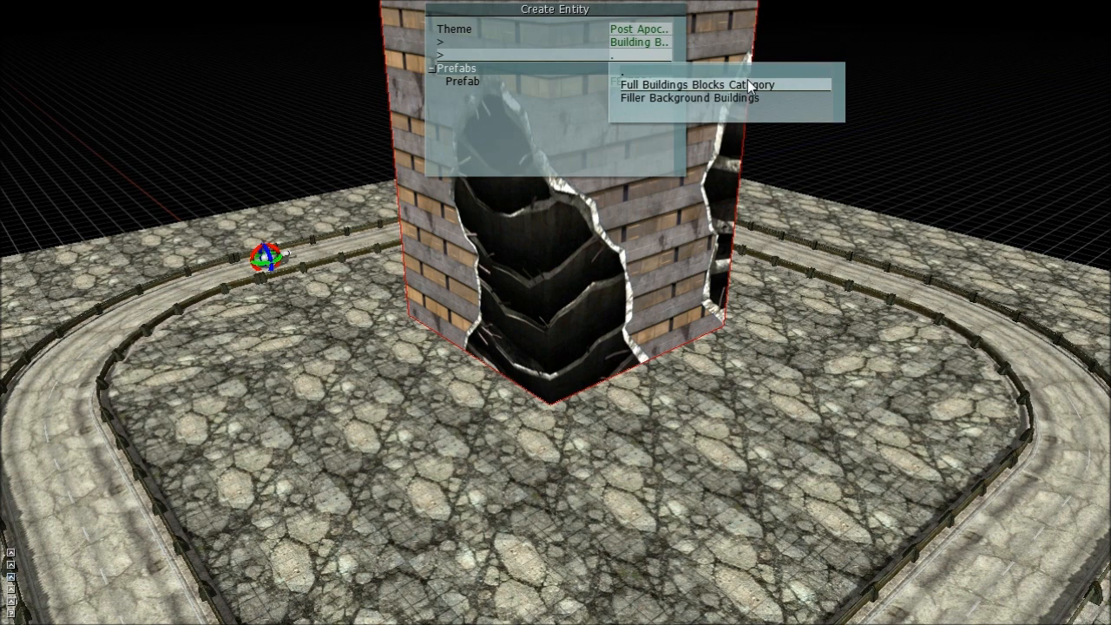
pyautogui.click(646, 85)
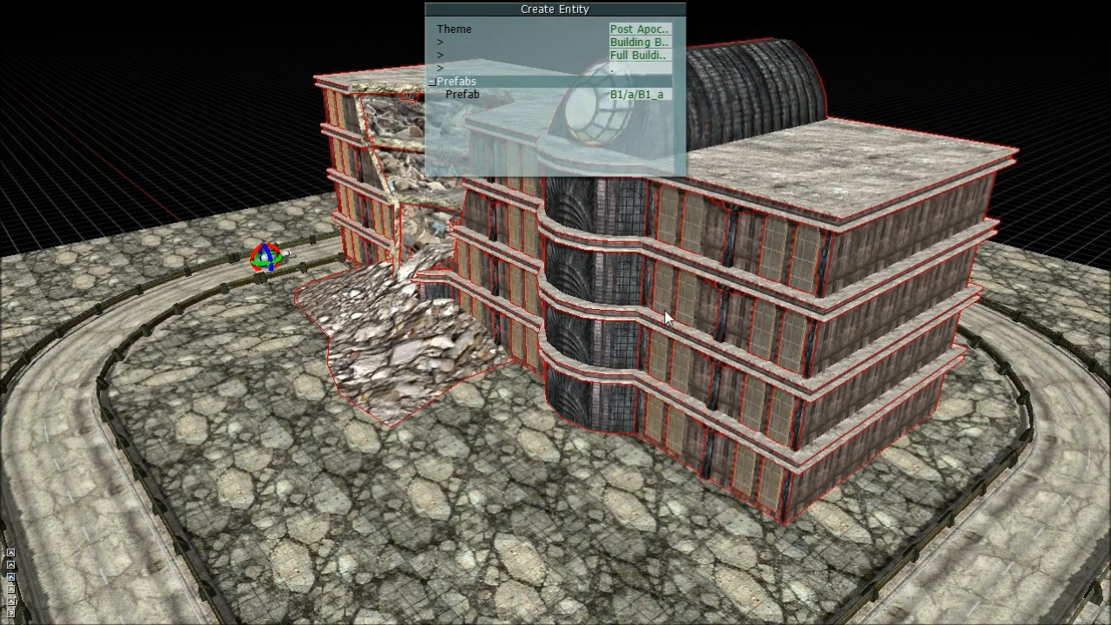
# Step: Try out a building from Filler Background Buildings inside the track, viewed from several sides, and delete it
pyautogui.click(640, 55)
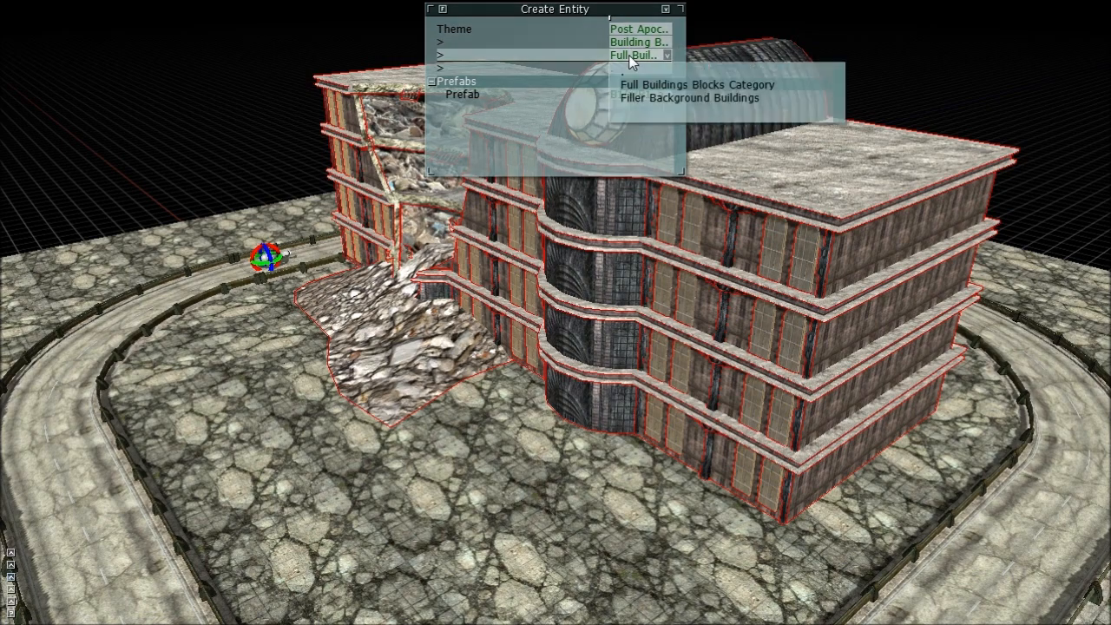
pyautogui.click(638, 98)
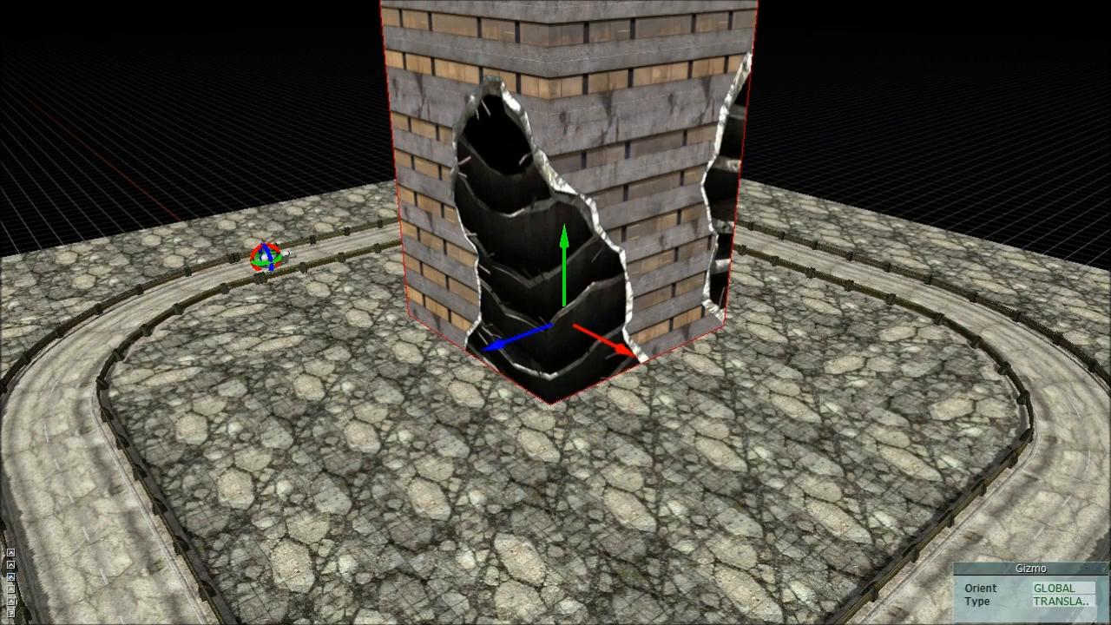
pyautogui.press('a')
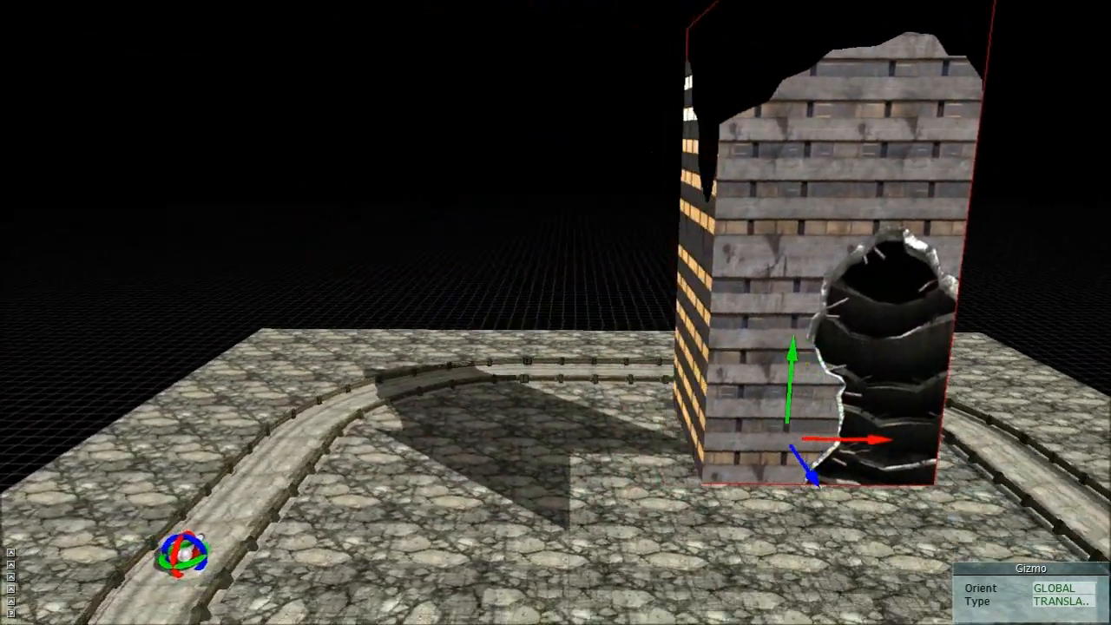
pyautogui.press('a')
pyautogui.press('d')
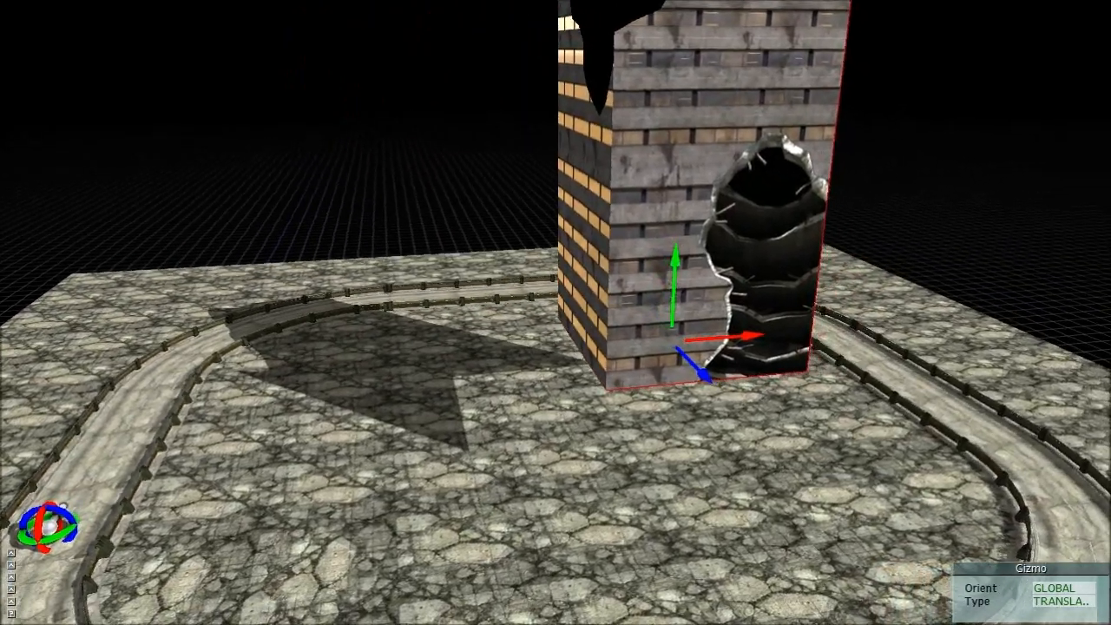
pyautogui.press('w')
pyautogui.press('d')
pyautogui.press('s')
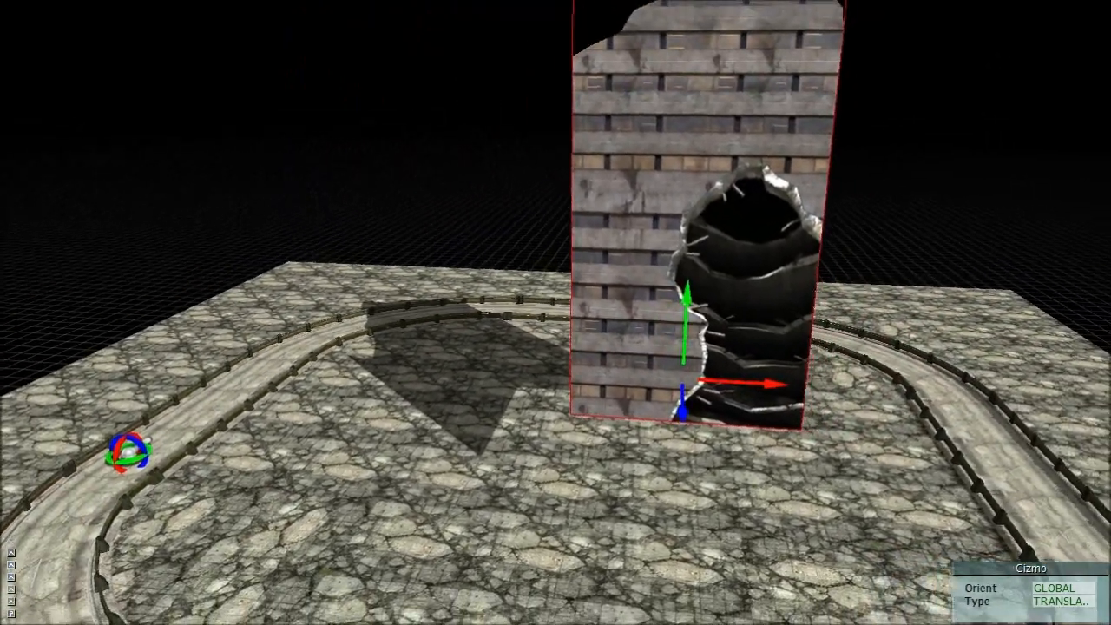
pyautogui.press('d')
pyautogui.press('w')
pyautogui.press('s')
pyautogui.press('d')
pyautogui.press('w')
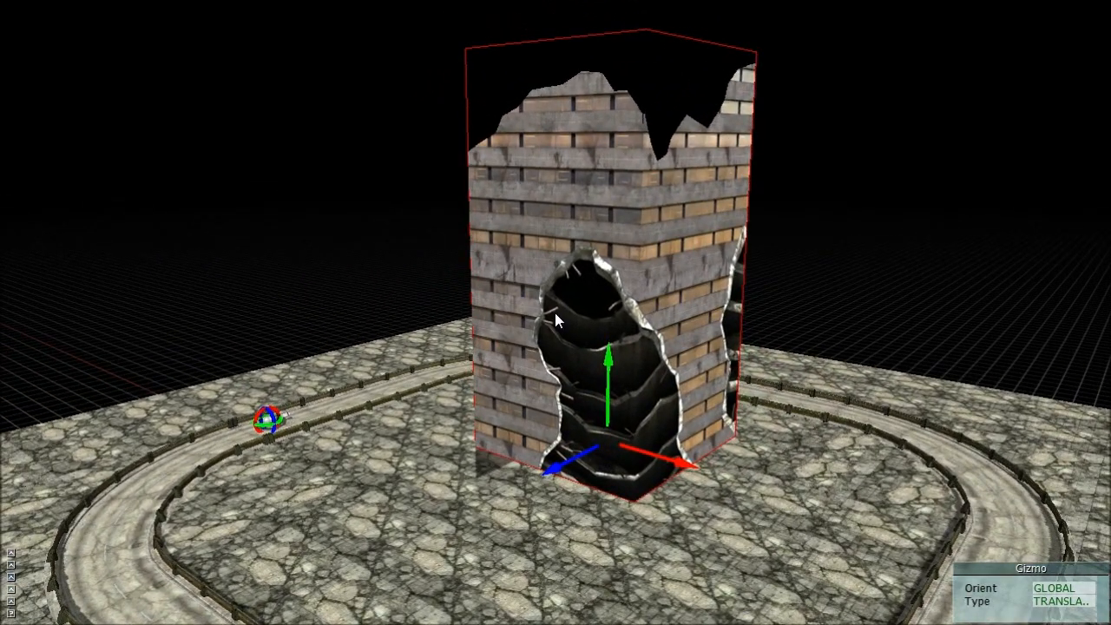
pyautogui.press('Delete')
# Step: Place the B1/a/B1_a building from the Full Buildings Blocks Category in the scene
pyautogui.hotkey('ctrl', 'z')
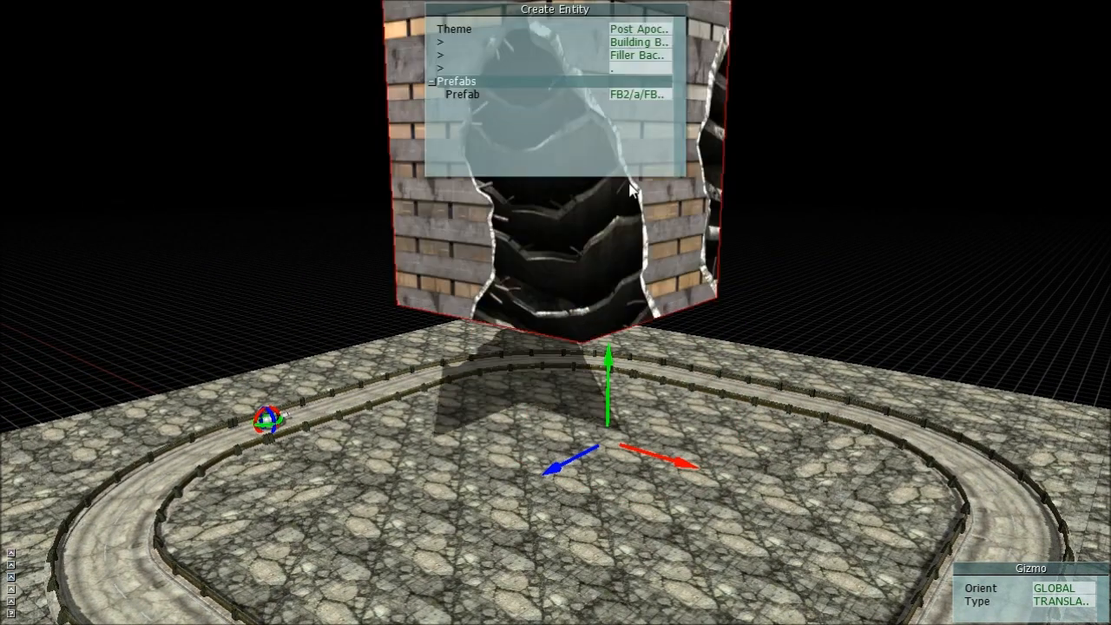
pyautogui.click(647, 55)
pyautogui.click(659, 85)
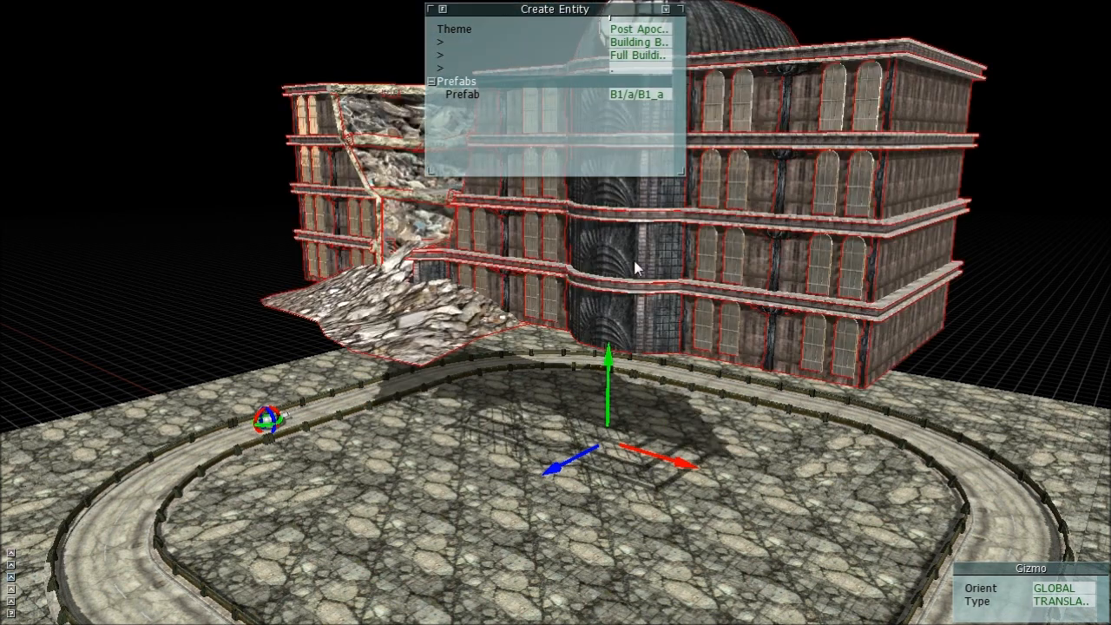
pyautogui.click(633, 331)
# Step: Working from the top view, rotate the building a quarter turn so it runs parallel to the track's left straight
pyautogui.press('KP_7')
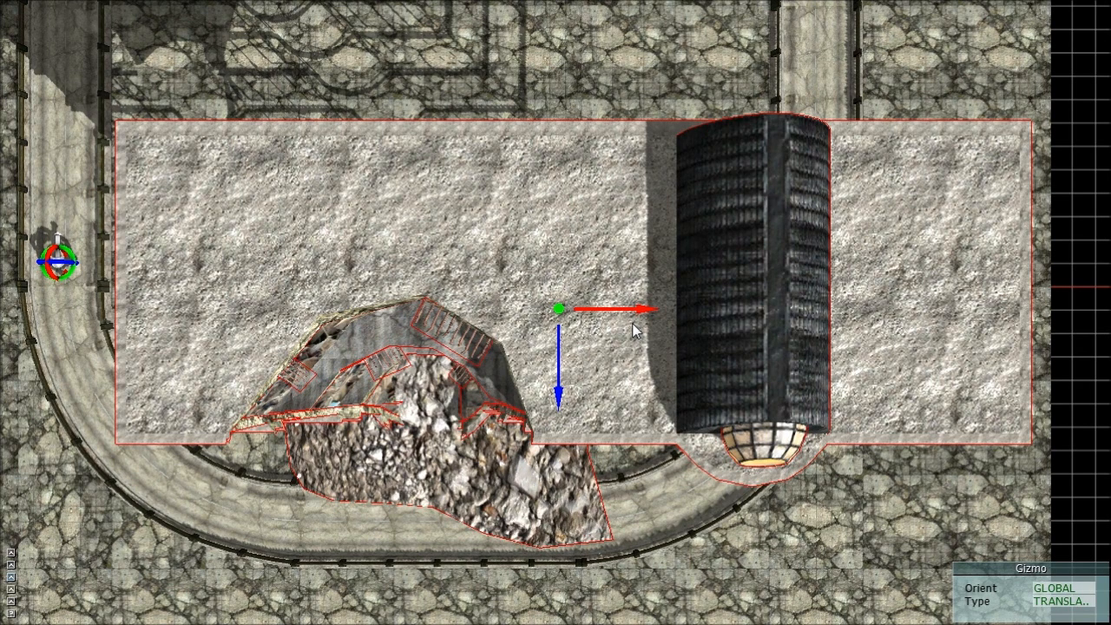
pyautogui.scroll(-5, 632, 323)
pyautogui.press('r')
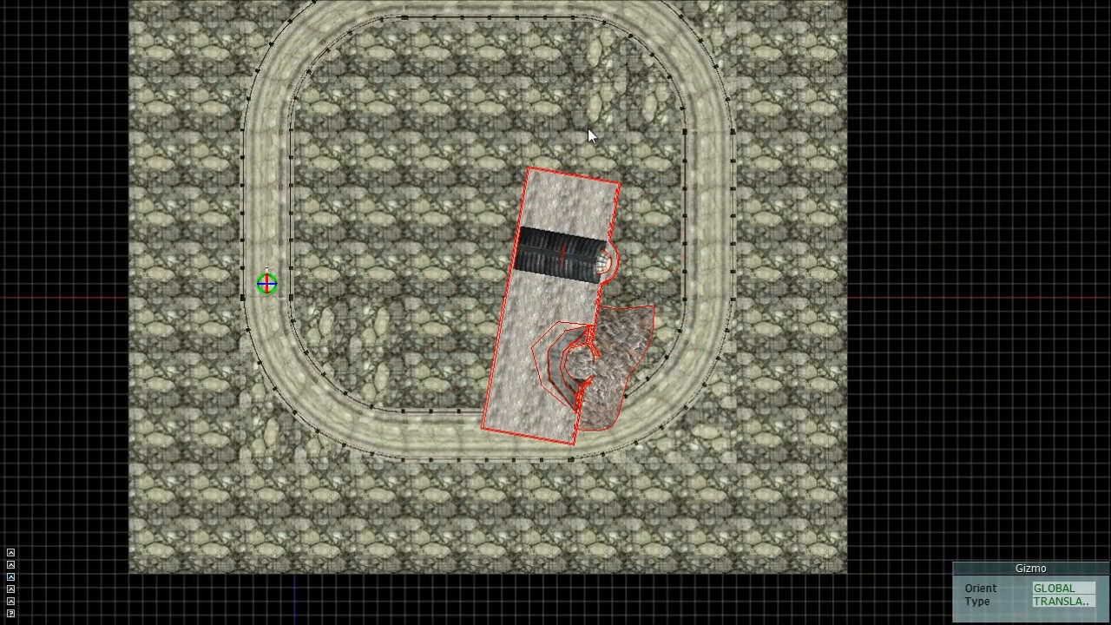
pyautogui.click(576, 127)
# Step: Move the building outside the track's left straight, along the outer edge of the ground
pyautogui.keyDown('shift'); pyautogui.moveTo(553, 270); pyautogui.dragTo(692, 351, button='middle'); pyautogui.keyUp('shift')
pyautogui.scroll(1, 692, 352)
pyautogui.press('g')
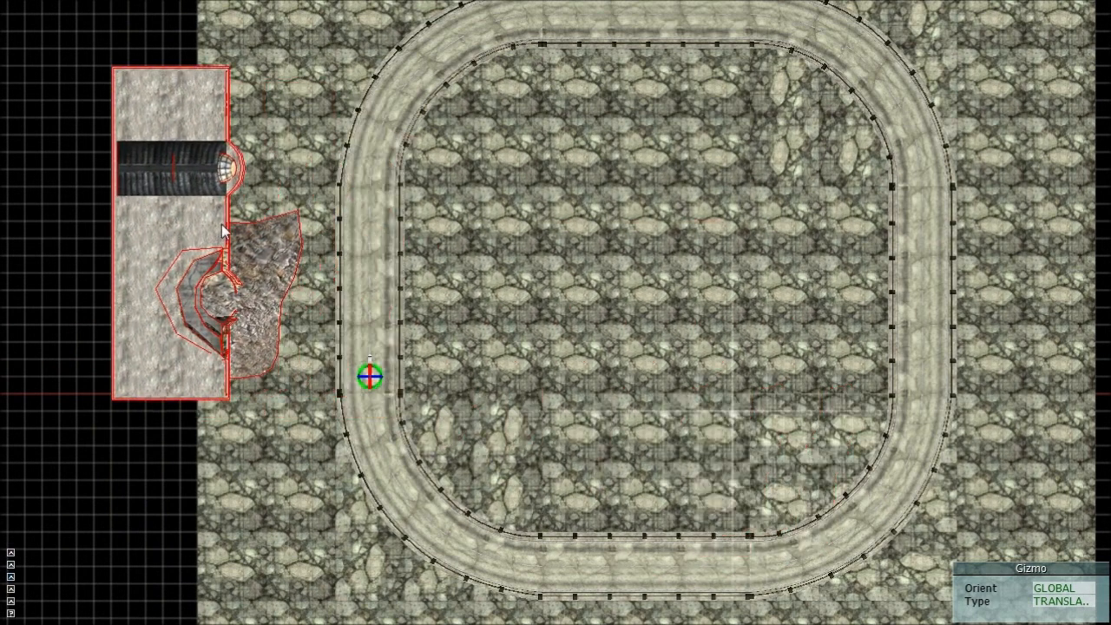
pyautogui.click(240, 248)
# Step: Adjust the building's height along the Y axis to seat its base and rubble at ground level
pyautogui.moveTo(424, 302); pyautogui.dragTo(446, 286, button='middle')
pyautogui.keyDown('shift'); pyautogui.moveTo(460, 237); pyautogui.dragTo(465, 179, button='middle'); pyautogui.keyUp('shift')
pyautogui.press('g')
pyautogui.press('y')
pyautogui.click(484, 341)
pyautogui.keyDown('shift'); pyautogui.moveTo(505, 384); pyautogui.dragTo(521, 226, button='middle'); pyautogui.keyUp('shift')
pyautogui.scroll(1, 516, 260)
pyautogui.press('g')
pyautogui.press('y')
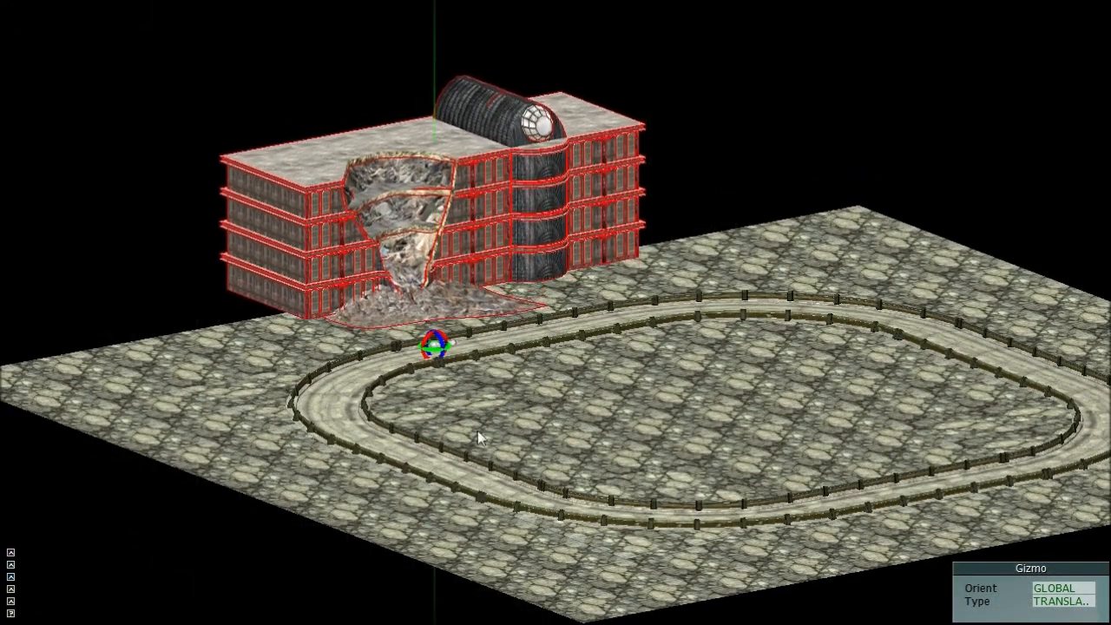
pyautogui.click(492, 459)
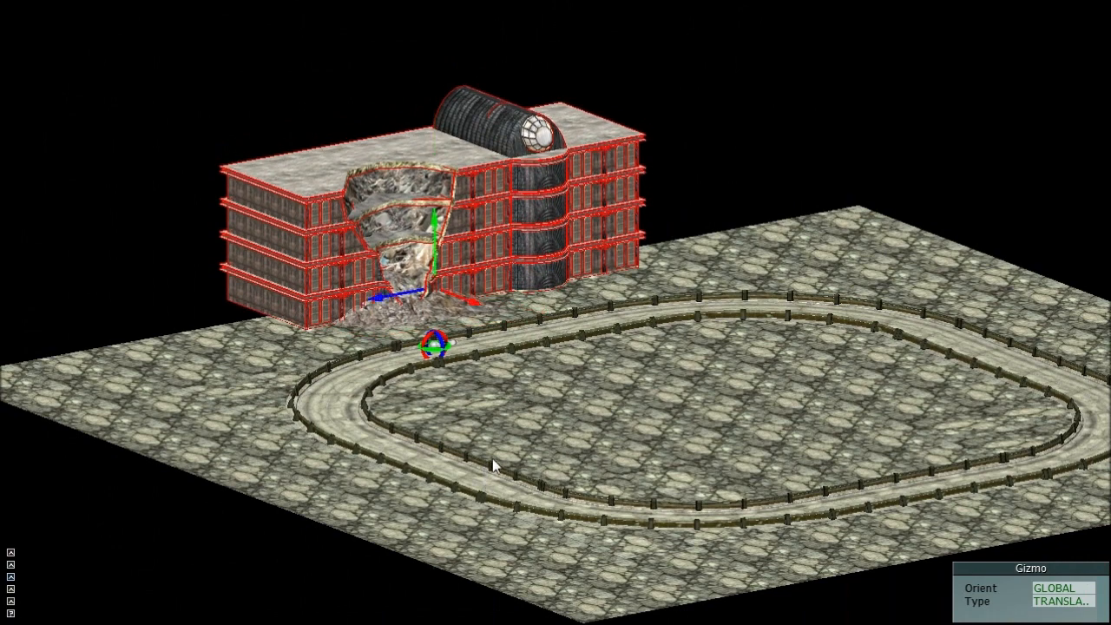
# Step: Place the B6/b/B6_b building from the Full Buildings Blocks Category in the scene
pyautogui.keyDown('shift'); pyautogui.moveTo(797, 181); pyautogui.dragTo(636, 263, button='middle'); pyautogui.keyUp('shift')
pyautogui.hotkey('shift', 'a')
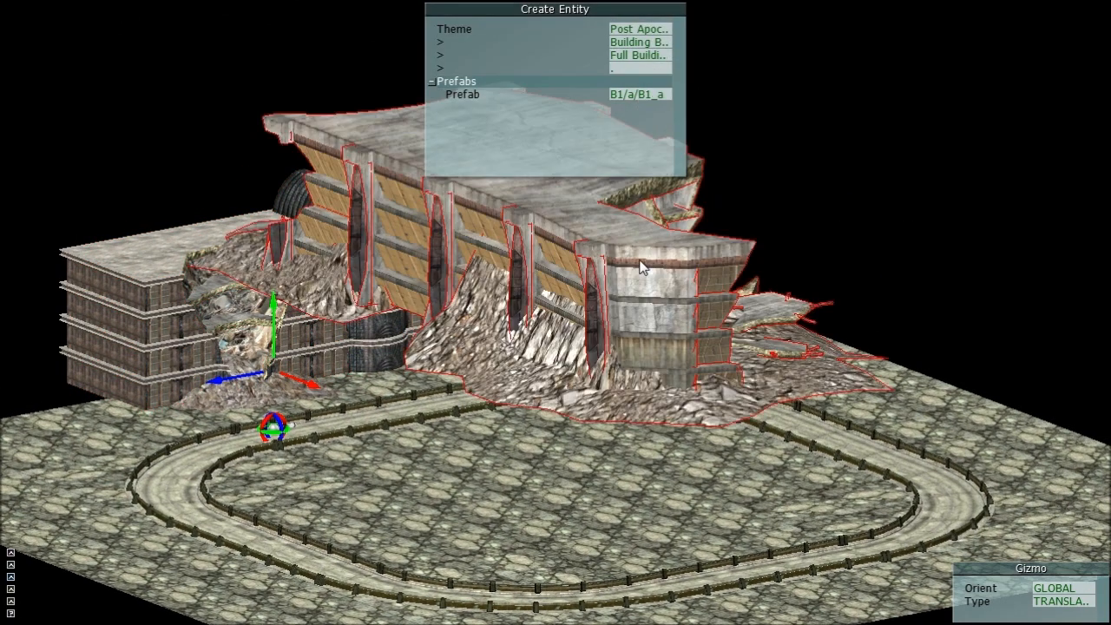
pyautogui.scroll(-2, 640, 267)
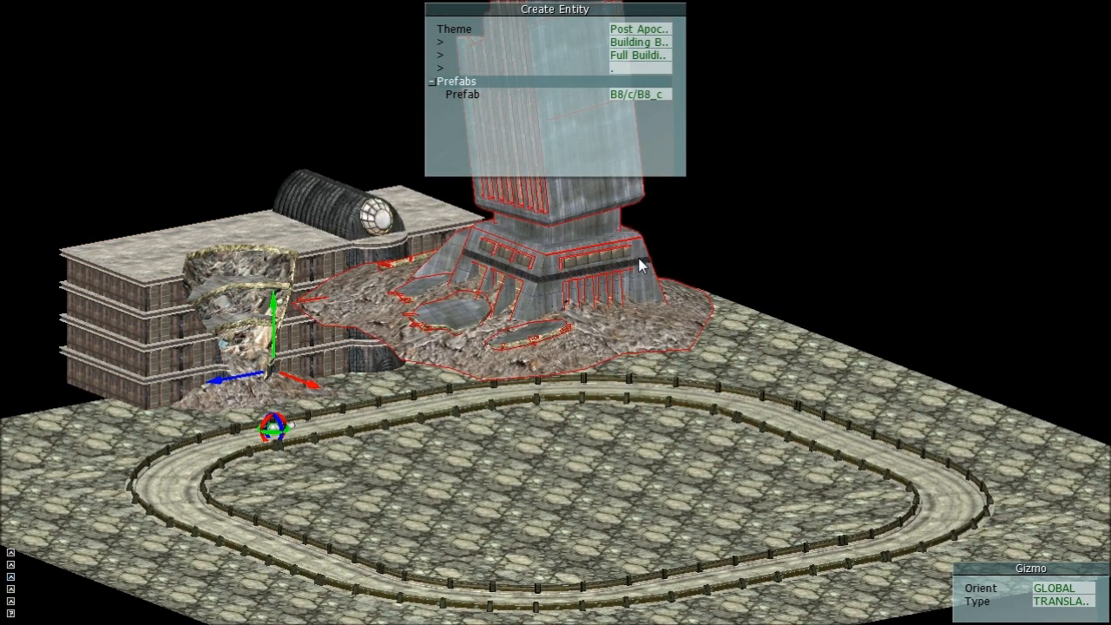
pyautogui.scroll(-3, 640, 268)
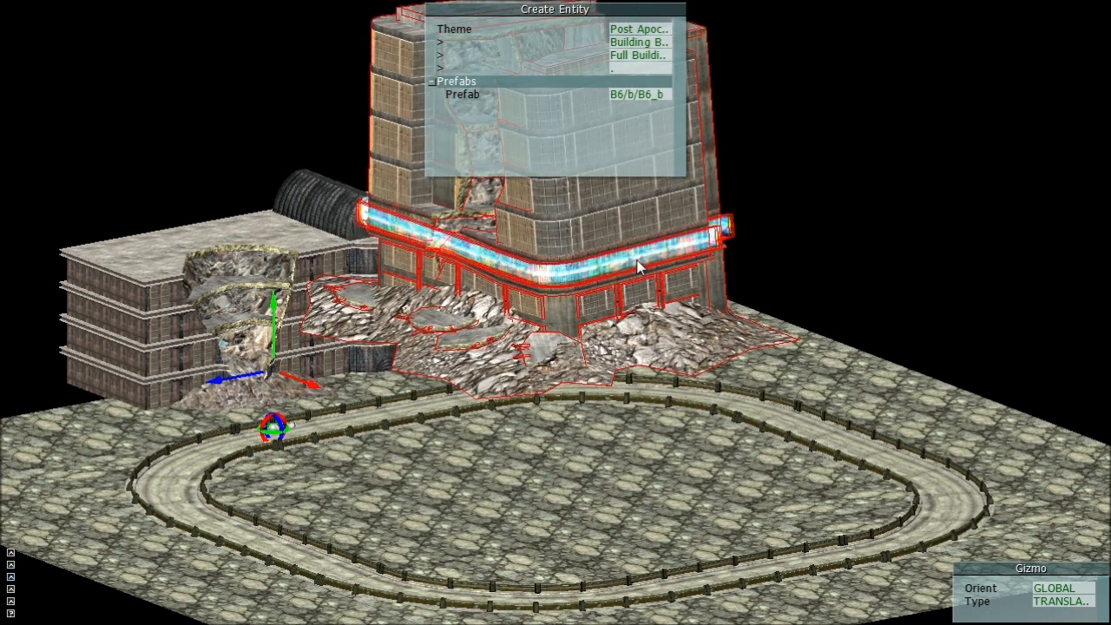
pyautogui.click(639, 267)
# Step: From the top view, turn the B6_b building diagonally and move it outside the track's upper-left bend
pyautogui.press('KP_7')
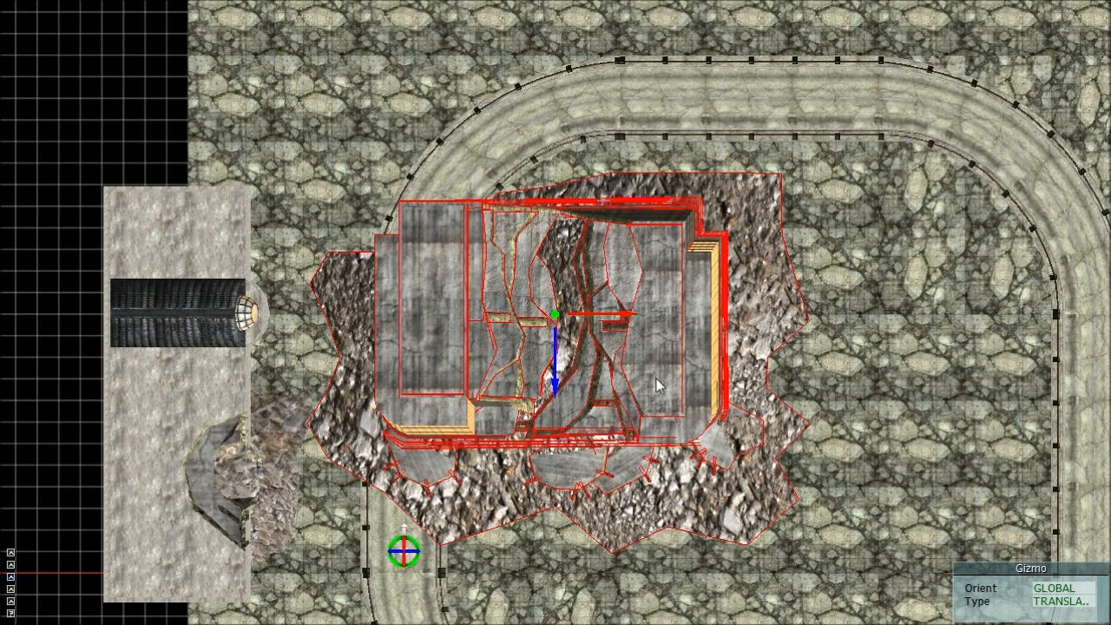
pyautogui.moveTo(651, 370); pyautogui.dragTo(607, 111)
pyautogui.moveTo(607, 111); pyautogui.dragTo(591, 435, button='middle')
pyautogui.moveTo(579, 475); pyautogui.dragTo(428, 309)
pyautogui.moveTo(588, 264); pyautogui.dragTo(460, 230)
# Step: Adjust the B6_b building's height to seat its base and rubble on the ground at the upper-left corner
pyautogui.moveTo(532, 241); pyautogui.dragTo(500, 212, button='middle')
pyautogui.moveTo(425, 113); pyautogui.dragTo(432, 233)
pyautogui.moveTo(435, 276); pyautogui.dragTo(434, 464)
pyautogui.moveTo(639, 295); pyautogui.dragTo(510, 262, button='middle')
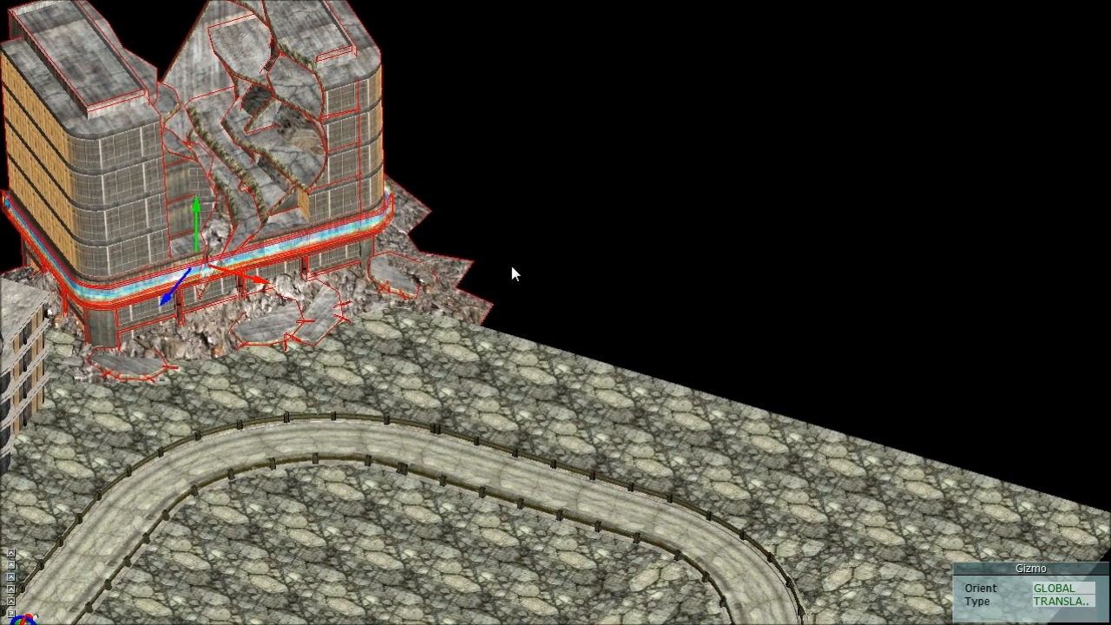
# Step: Place the gabled B5/a/B5_a building beside the B6_b building
pyautogui.press('c')
pyautogui.scroll(-1, 512, 278)
pyautogui.click(512, 277)
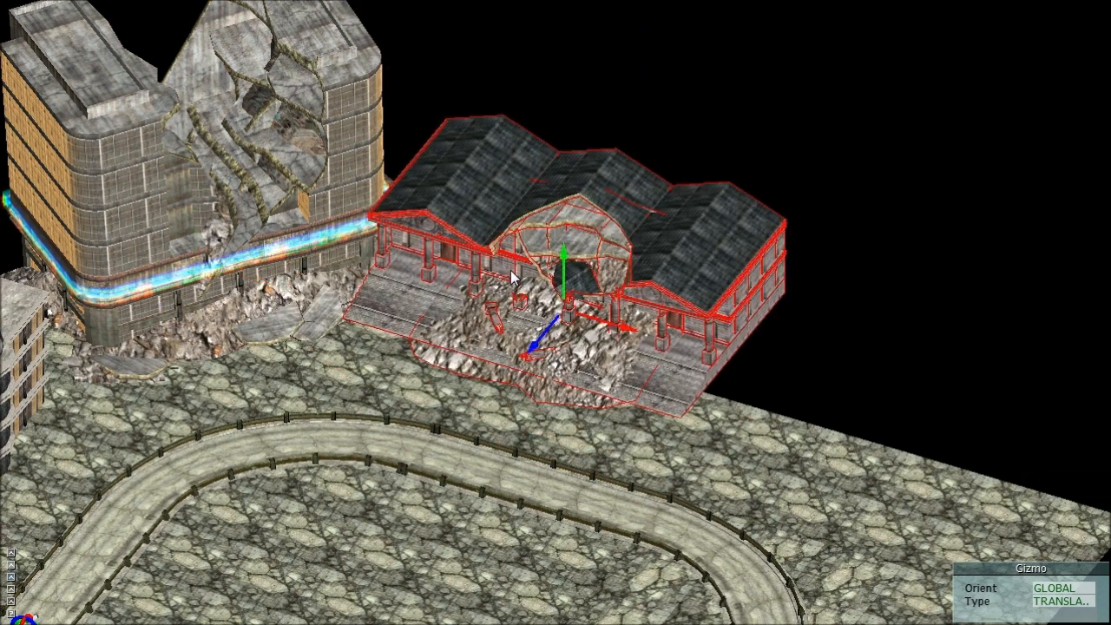
# Step: Move the gabled building outside the track's upper straight, along the ground's edge, and seat it at ground level
pyautogui.press('KP_7')
pyautogui.moveTo(599, 368); pyautogui.dragTo(615, 185)
pyautogui.moveTo(616, 184); pyautogui.dragTo(610, 211, button='middle')
pyautogui.moveTo(610, 211); pyautogui.dragTo(609, 305)
pyautogui.keyDown('shift'); pyautogui.moveTo(632, 329); pyautogui.dragTo(622, 284, button='middle'); pyautogui.keyUp('shift')
pyautogui.scroll(2, 622, 284)
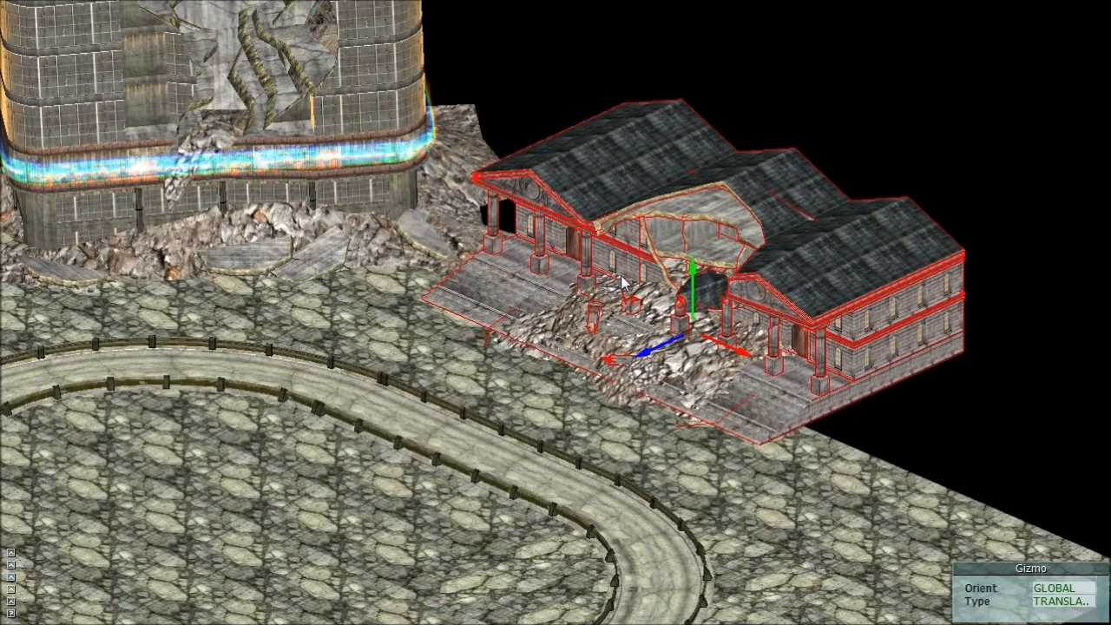
pyautogui.moveTo(622, 282); pyautogui.dragTo(624, 310)
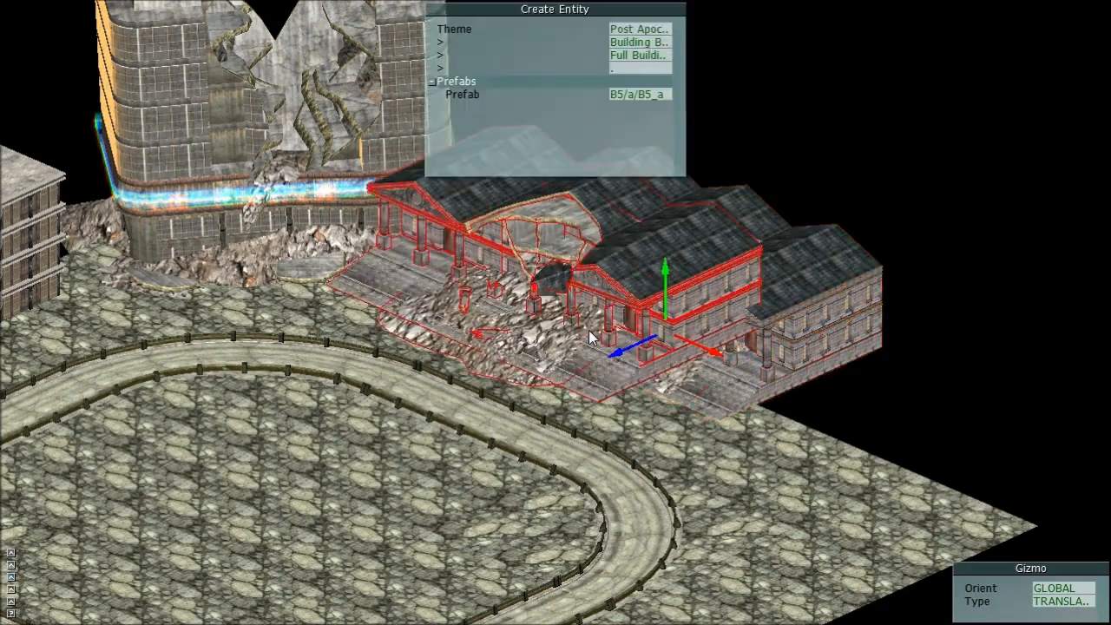
# Step: Place a flat-roofed brown building outside the track's upper-right bend and rotate it to face the curve
pyautogui.press('Right')
pyautogui.click(589, 330)
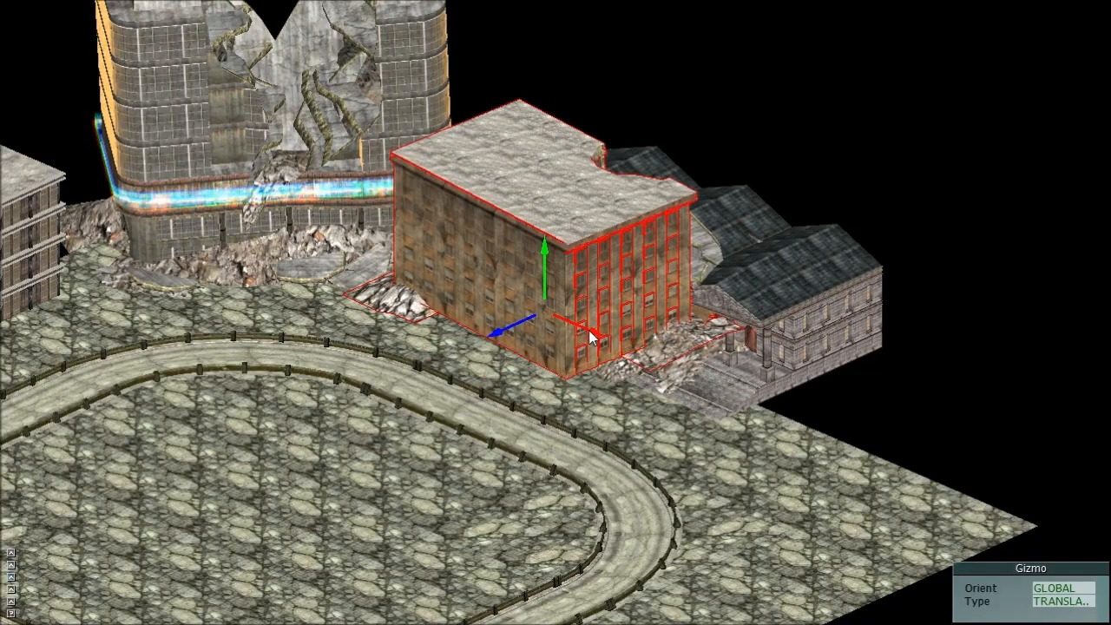
pyautogui.press('KP_7')
pyautogui.press('r')
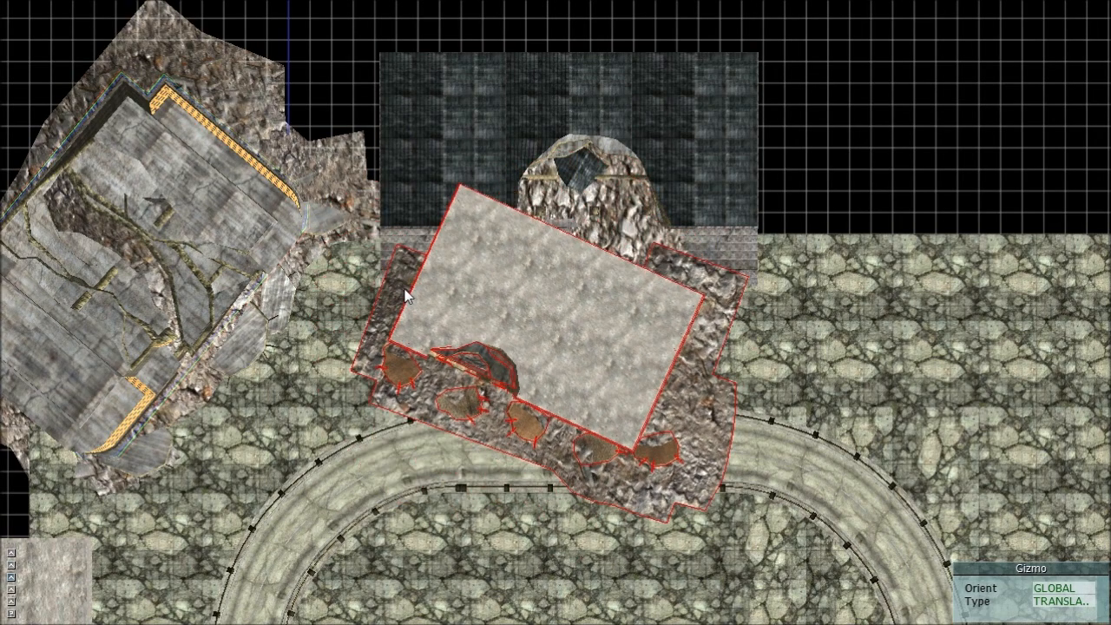
pyautogui.moveTo(621, 391); pyautogui.dragTo(432, 313, button='middle')
pyautogui.press('g')
pyautogui.click(851, 256)
pyautogui.press('r')
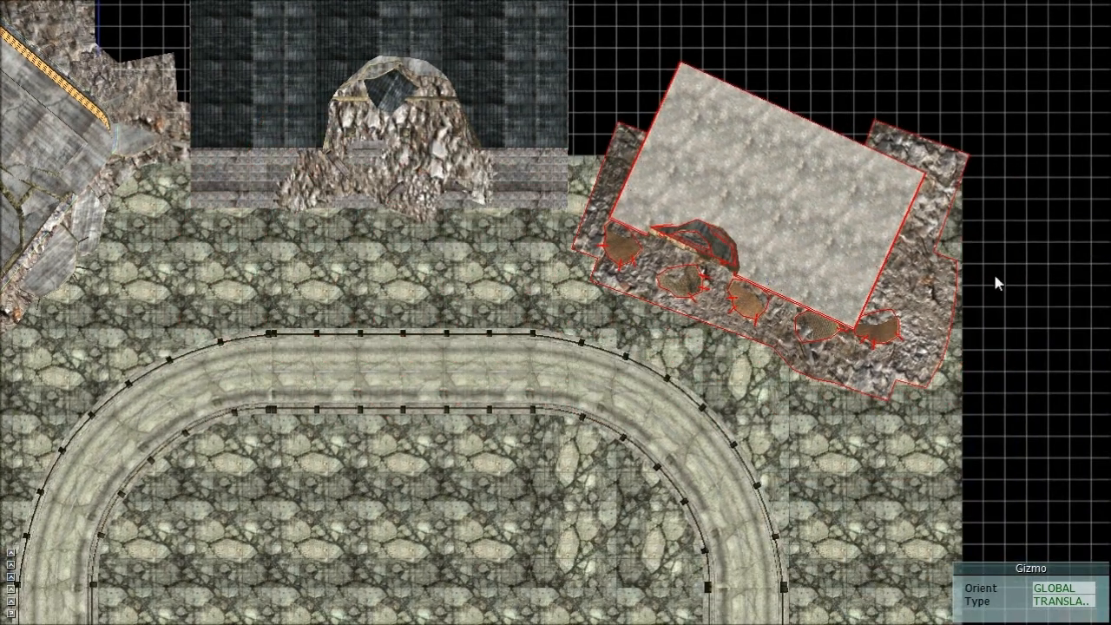
pyautogui.click(991, 292)
# Step: Adjust the flat-roofed brown building's height along the Y axis to seat its rubble on the ground
pyautogui.moveTo(818, 276); pyautogui.dragTo(791, 175, button='middle')
pyautogui.scroll(3, 792, 187)
pyautogui.press('g')
pyautogui.press('y')
# Step: Place the B32/a/B32 building and rotate it to run roughly parallel to the track's right straight
pyautogui.hotkey('shift', 'a')
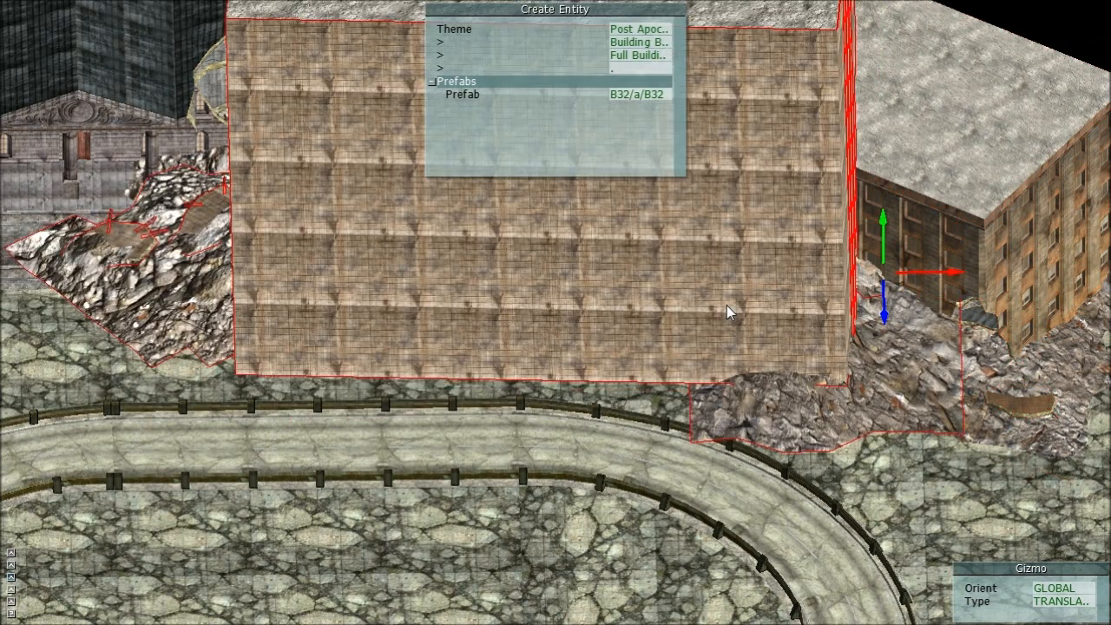
pyautogui.click(726, 305)
pyautogui.press('KP_7')
pyautogui.press('r')
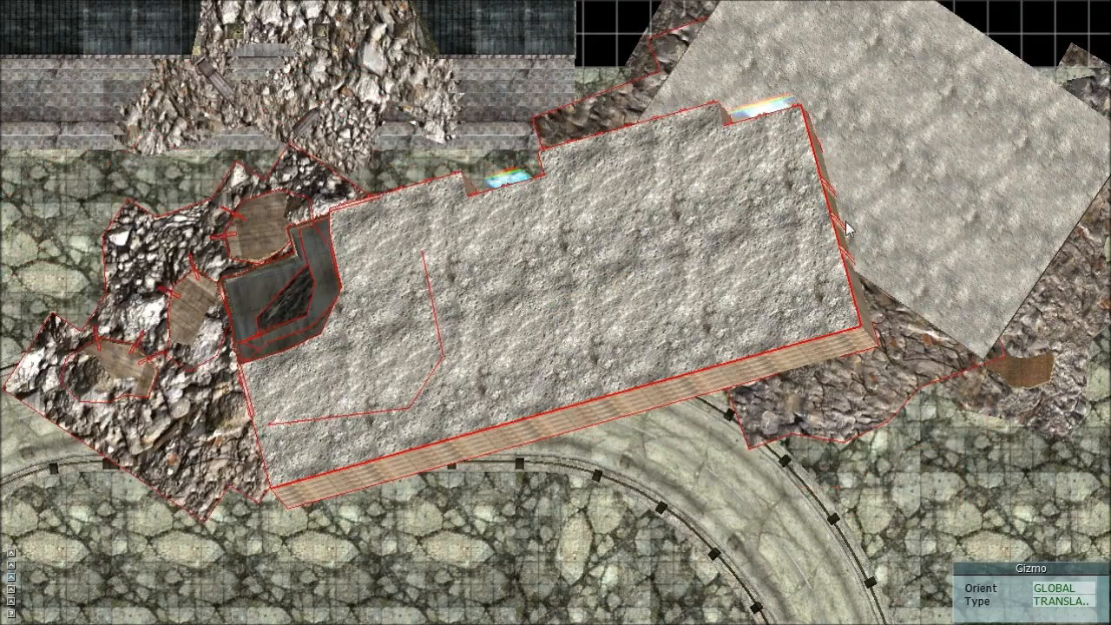
pyautogui.click(570, 86)
# Step: Move the B32 building outside the track's right straight, onto the outer edge of the ground
pyautogui.scroll(-4, 570, 86)
pyautogui.keyDown('shift'); pyautogui.moveTo(649, 163); pyautogui.dragTo(536, 88, button='middle'); pyautogui.keyUp('shift')
pyautogui.scroll(1, 556, 183)
pyautogui.press('g')
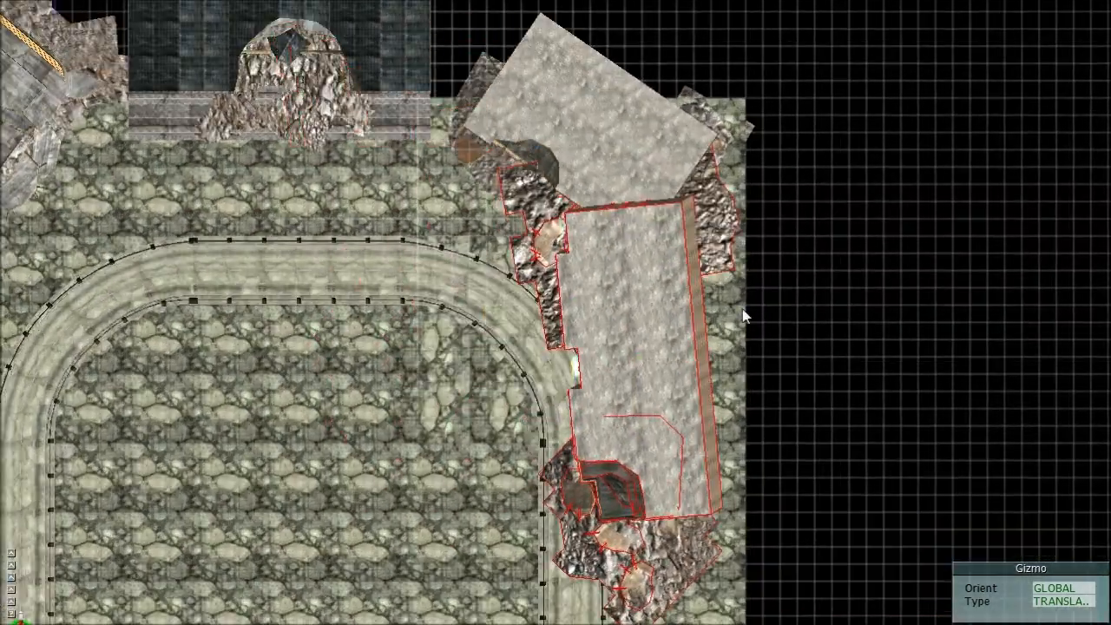
pyautogui.click(908, 417)
pyautogui.keyDown('shift'); pyautogui.moveTo(907, 418); pyautogui.dragTo(785, 244, button='middle'); pyautogui.keyUp('shift')
pyautogui.press('g')
pyautogui.click(794, 259)
pyautogui.press('g')
pyautogui.click(629, 278)
# Step: Lower the B32 building so its walls and rubble meet the ground
pyautogui.moveTo(576, 339); pyautogui.dragTo(610, 286, button='middle')
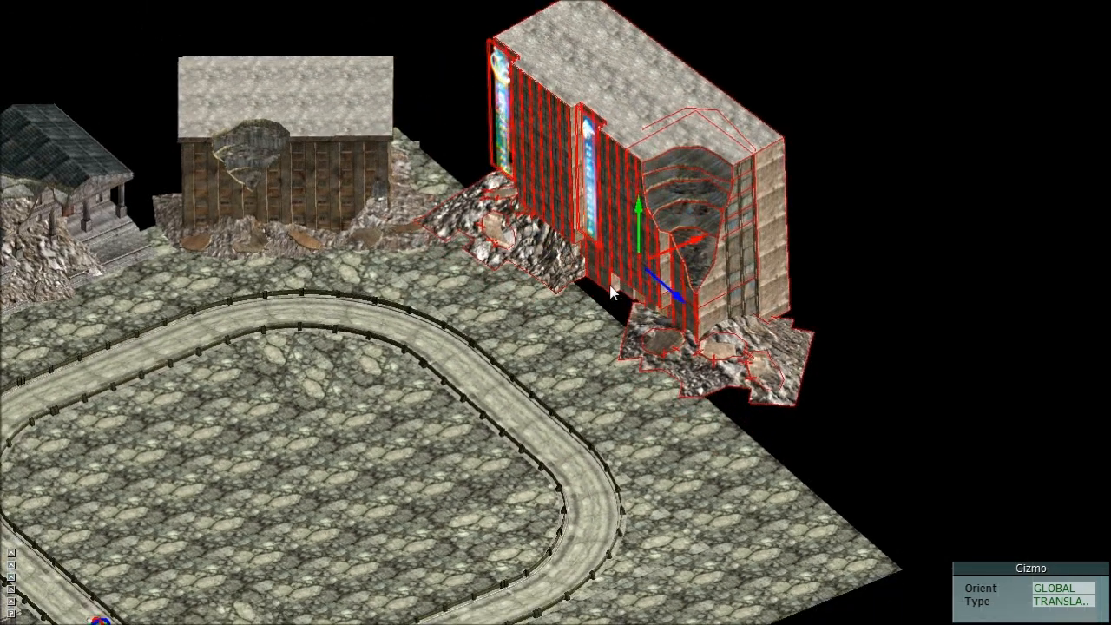
pyautogui.scroll(3, 610, 293)
pyautogui.press('g')
pyautogui.click(657, 293)
pyautogui.press('g')
pyautogui.click(668, 402)
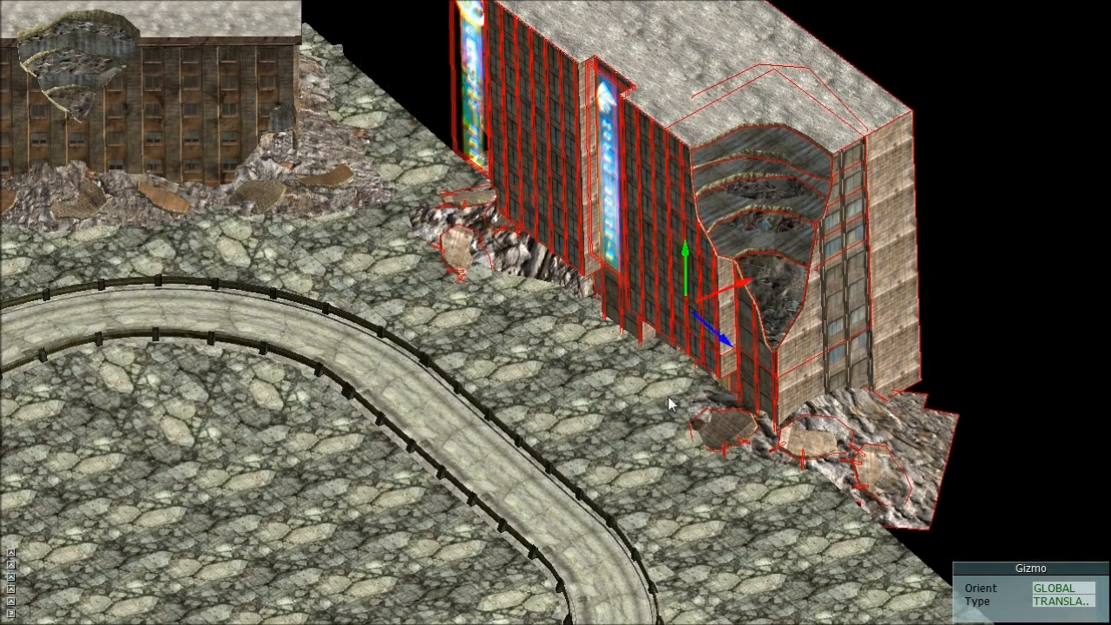
pyautogui.press('g')
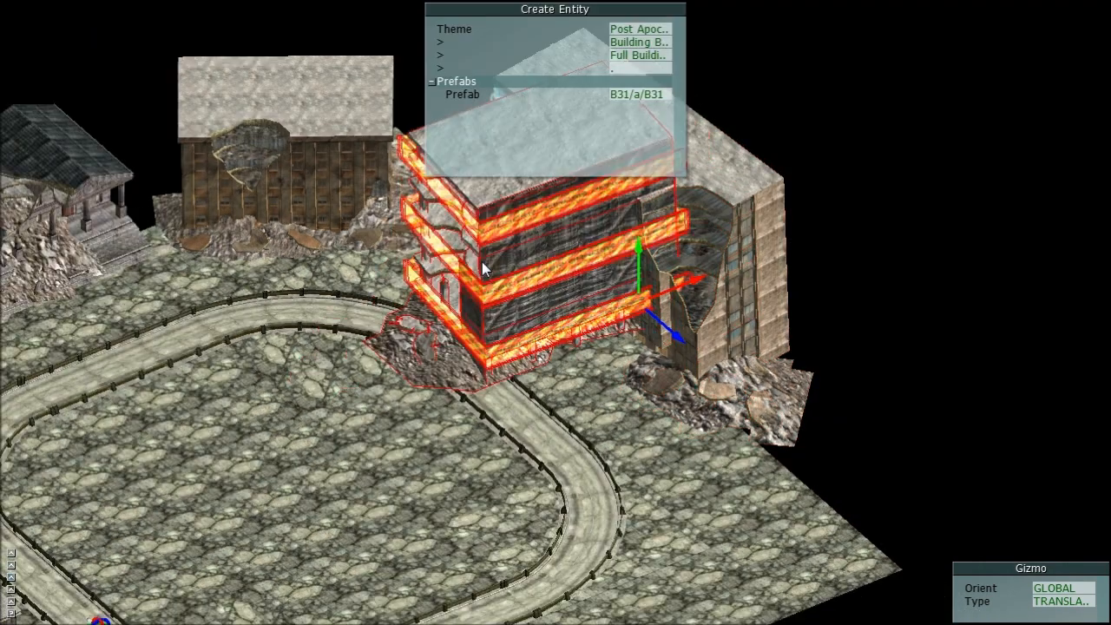
# Step: Place the B31/a/B31 building and move it outside the track's lower-right bend
pyautogui.click(482, 263)
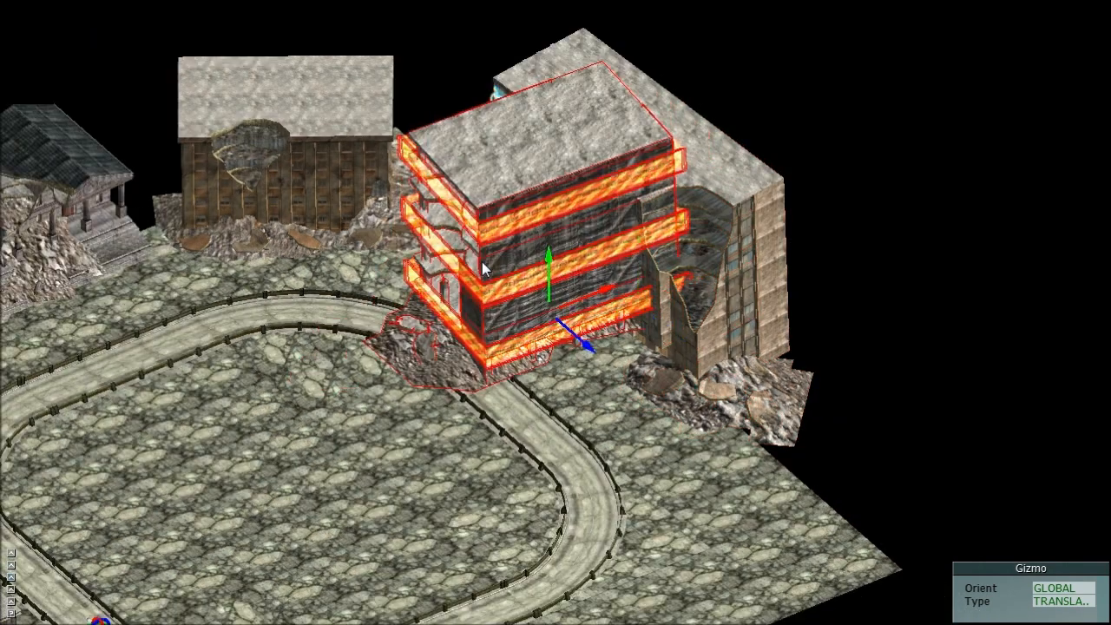
pyautogui.press('KP_7')
pyautogui.scroll(-2, 617, 311)
pyautogui.moveTo(617, 311); pyautogui.dragTo(686, 154, button='middle')
pyautogui.scroll(2, 686, 154)
pyautogui.press('g')
pyautogui.click(690, 504)
# Step: Rotate the B31 building diagonally to face the lower-right bend and nudge it toward the ground's corner
pyautogui.press('r')
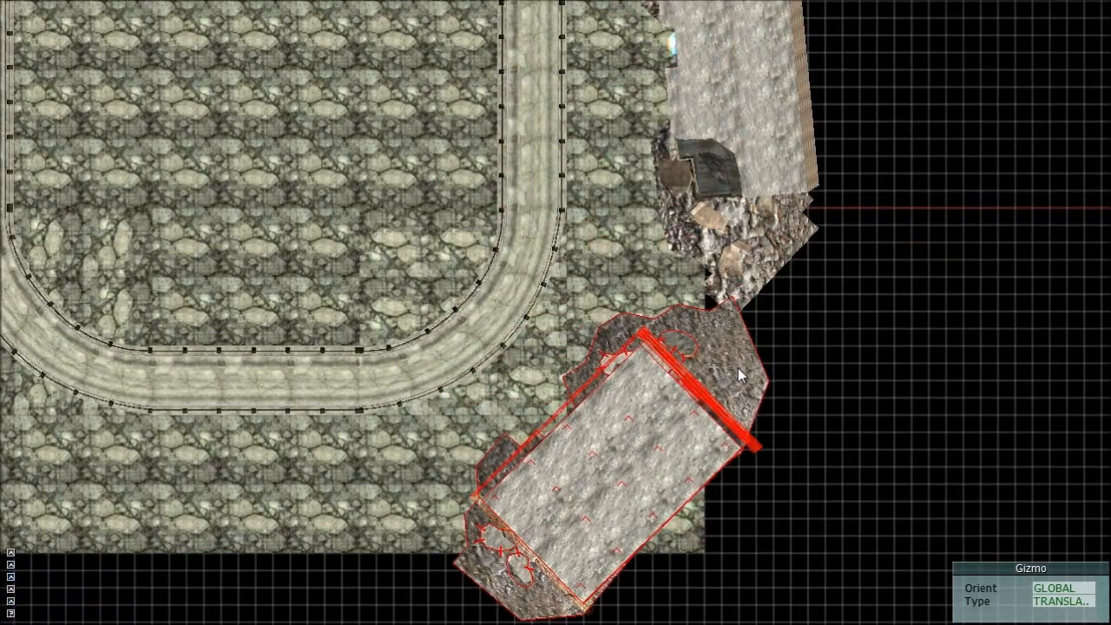
pyautogui.click(738, 368)
pyautogui.press('g')
pyautogui.click(773, 369)
# Step: Adjust the B31 building's height to seat its base and rubble at ground level
pyautogui.moveTo(697, 397); pyautogui.dragTo(612, 304, button='middle')
pyautogui.scroll(2, 616, 278)
pyautogui.press('g')
pyautogui.click(677, 269)
# Step: Place the B29/b building from the Full Buildings prefabs near the track's lower-right bend
pyautogui.press('c')
pyautogui.scroll(-1, 553, 263)
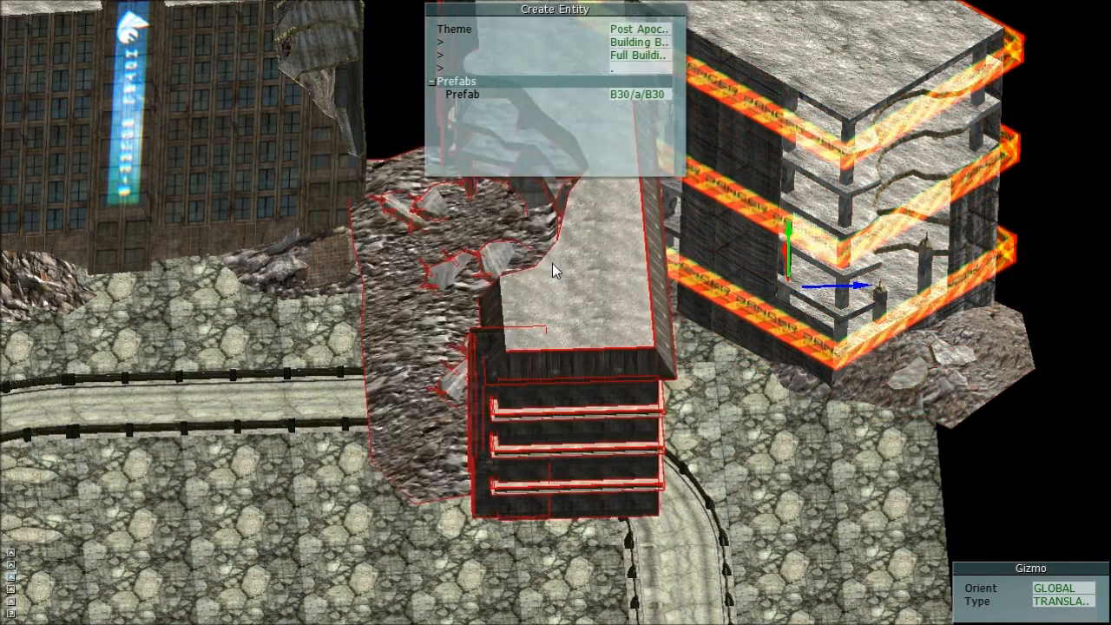
pyautogui.scroll(-1, 552, 263)
pyautogui.scroll(-1, 552, 263)
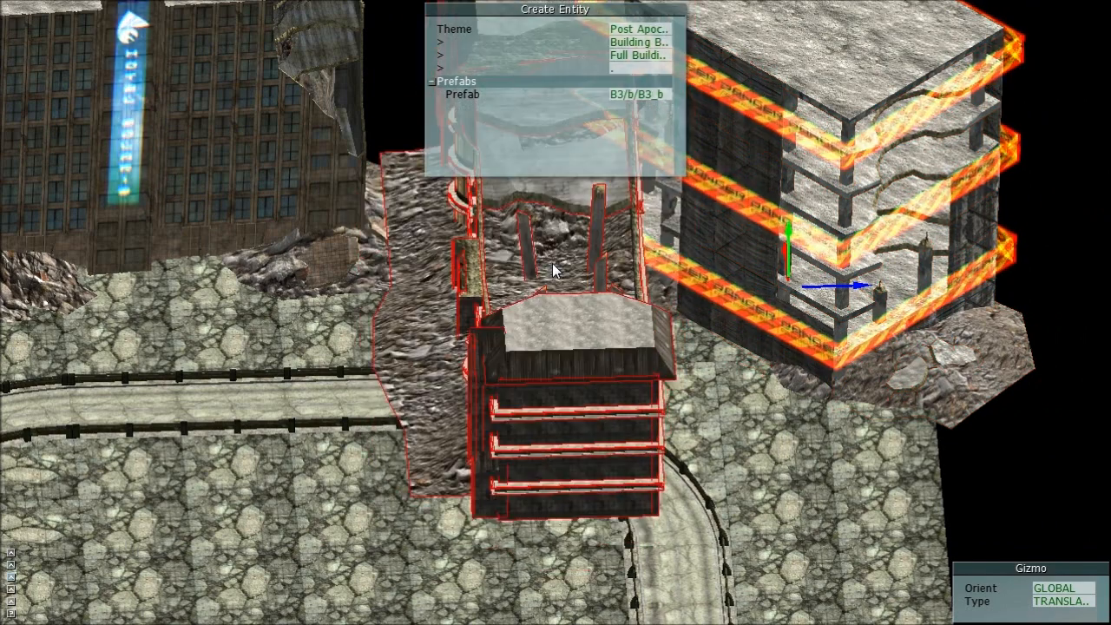
pyautogui.scroll(-1, 552, 263)
pyautogui.click(552, 263)
# Step: From the top view, turn the B29/b building's damaged side toward the track and move it outside the lower straight
pyautogui.press('KP_7')
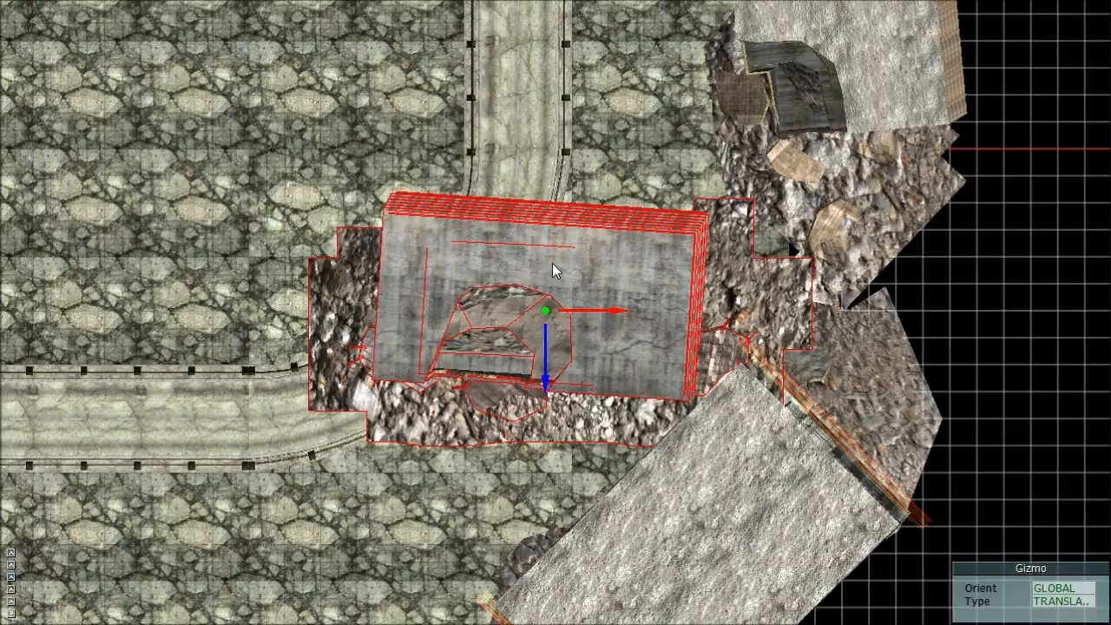
pyautogui.scroll(-1, 592, 255)
pyautogui.scroll(-1, 592, 256)
pyautogui.press('r')
pyautogui.click(391, 368)
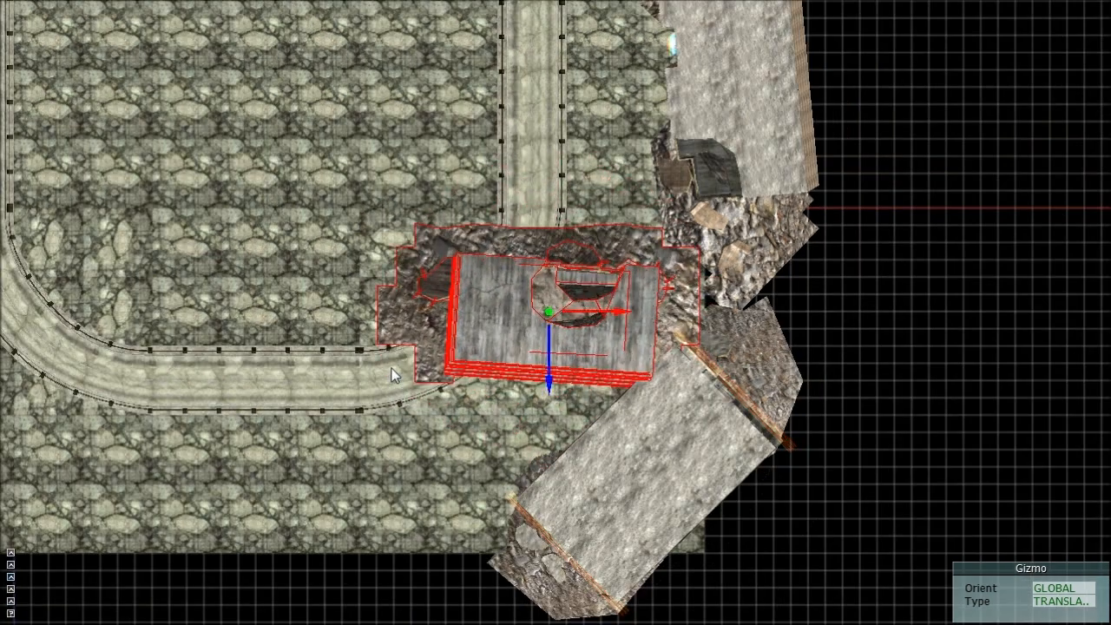
pyautogui.keyDown('shift'); pyautogui.moveTo(605, 255); pyautogui.dragTo(768, 177, button='middle'); pyautogui.keyUp('shift')
pyautogui.press('g')
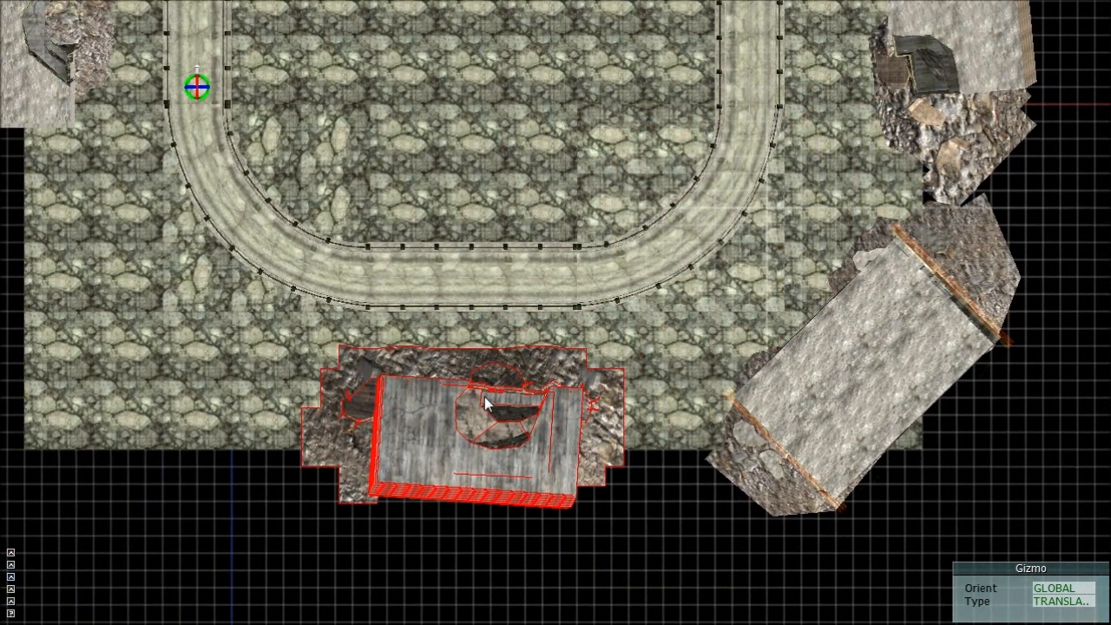
pyautogui.click(496, 413)
# Step: Lower the B29/b building slightly to seat it on the ground
pyautogui.moveTo(496, 413); pyautogui.dragTo(618, 292, button='middle')
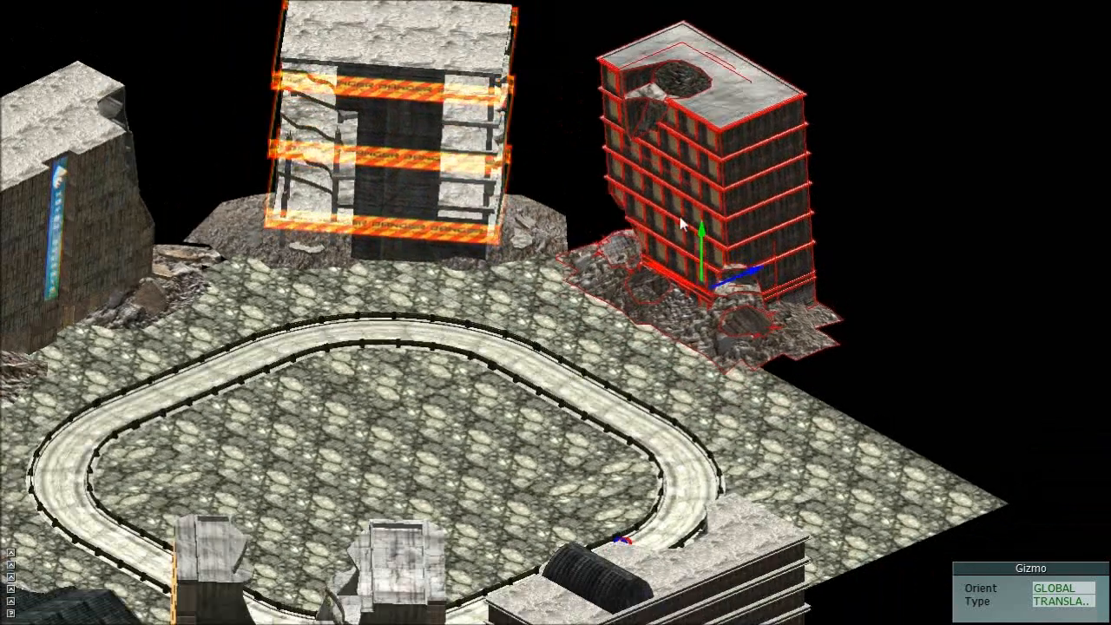
pyautogui.scroll(2, 618, 300)
pyautogui.scroll(-2, 613, 254)
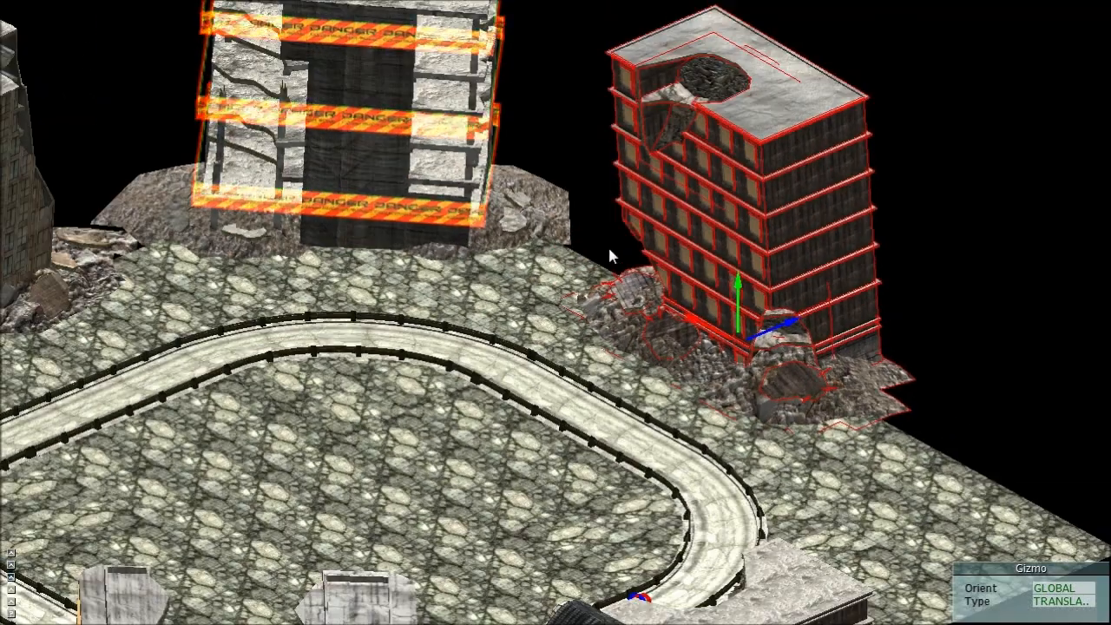
pyautogui.press('r')
pyautogui.click(630, 278)
# Step: Place a leaning building with a grid facade and set it at an angle outside the track's lower-left bend
pyautogui.press('c')
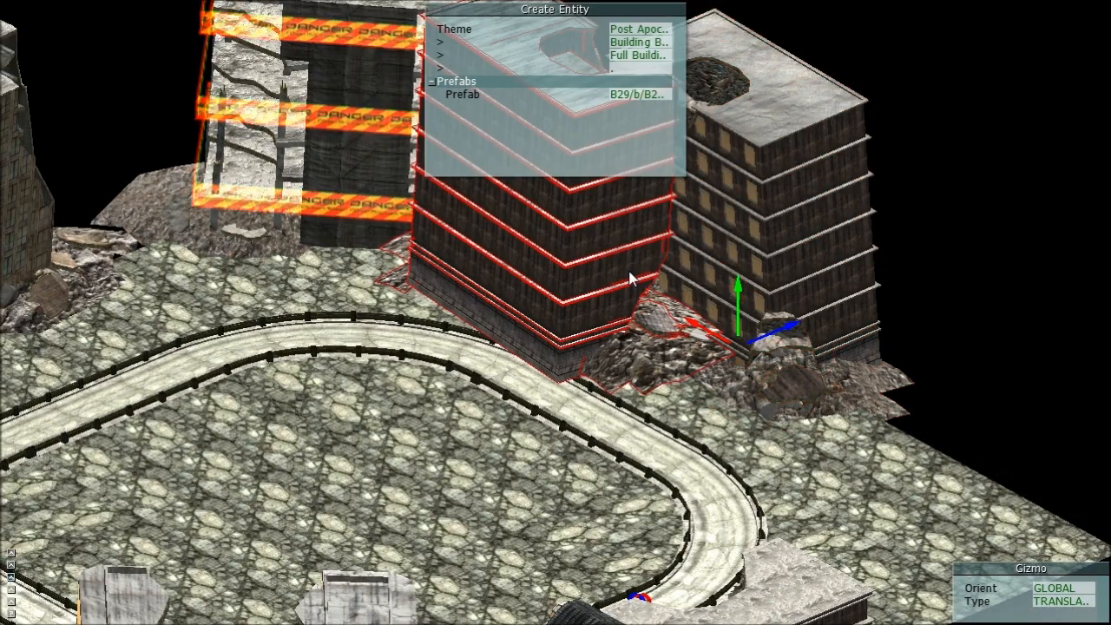
pyautogui.press('Right')
pyautogui.click(611, 260)
pyautogui.press('KP_7')
pyautogui.press('r')
pyautogui.scroll(-2, 651, 227)
pyautogui.press('g')
pyautogui.click(495, 345)
# Step: Lower the leaning grid-facade building so its rubble sinks into the ground
pyautogui.moveTo(601, 289); pyautogui.dragTo(479, 259, button='middle')
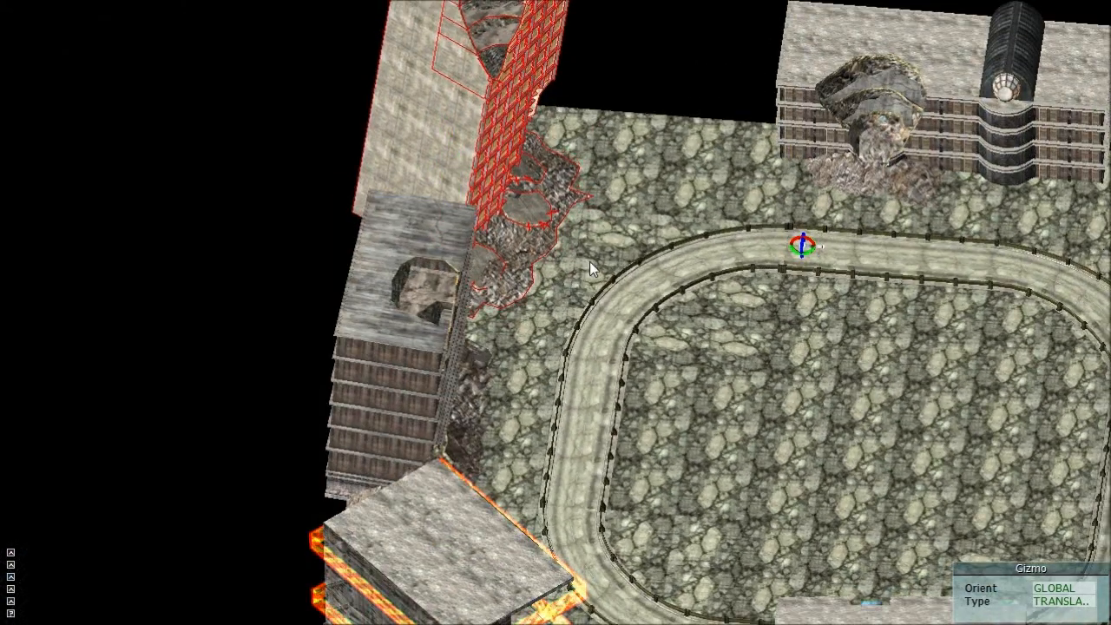
pyautogui.click(601, 473)
pyautogui.press('g')
pyautogui.click(598, 219)
pyautogui.press('g')
pyautogui.click(580, 392)
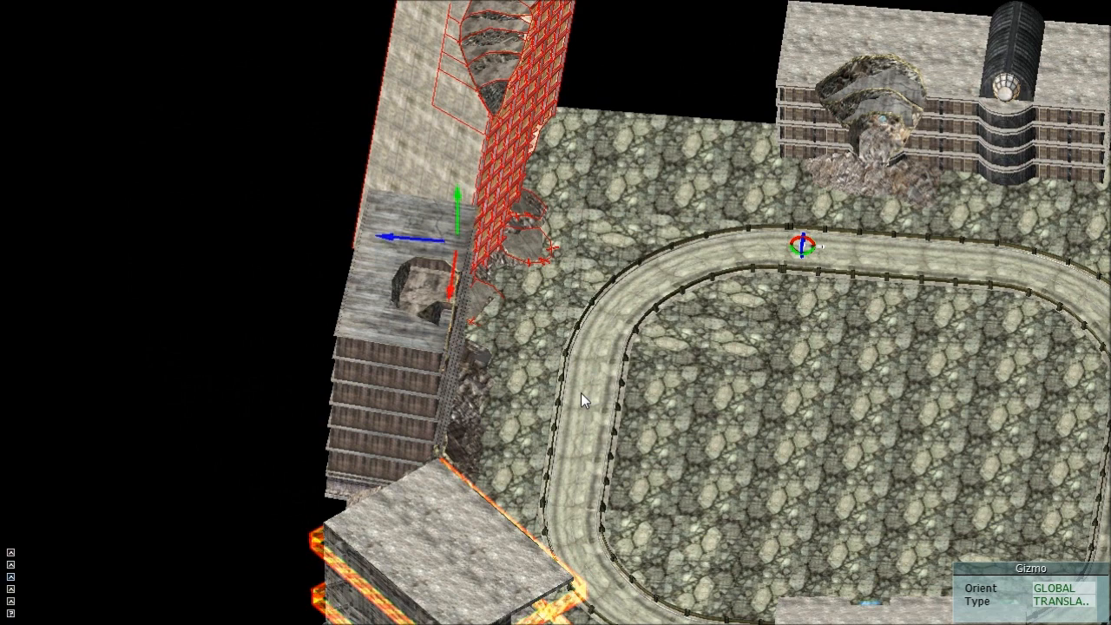
# Step: Place the B28/b building from the Full Buildings prefabs in the scene
pyautogui.press('c')
pyautogui.scroll(-1, 694, 180)
pyautogui.scroll(-3, 689, 205)
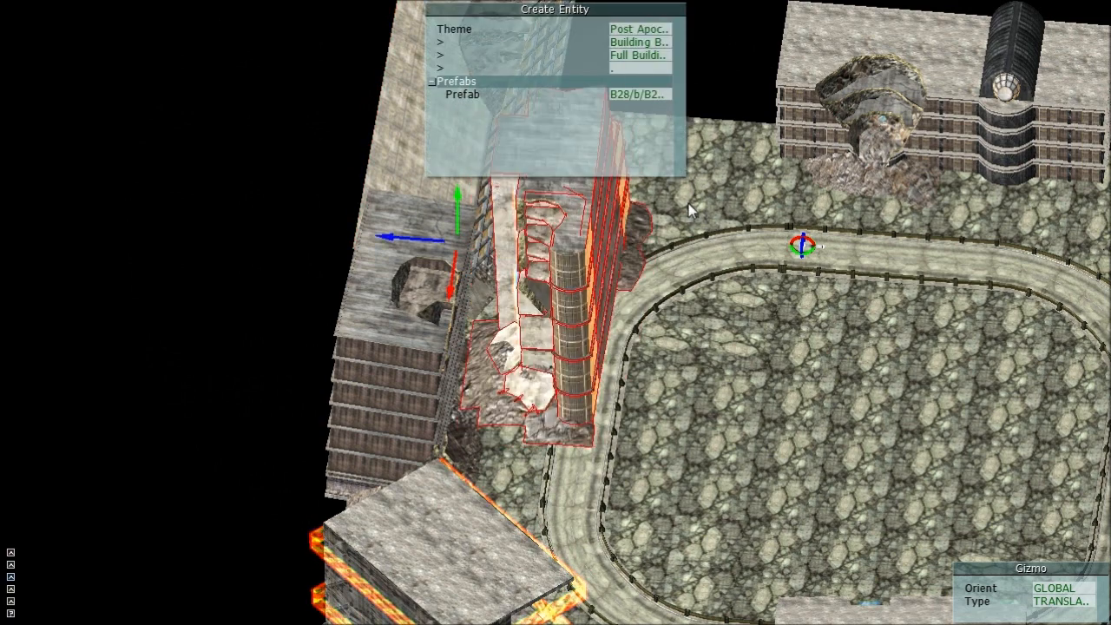
pyautogui.click(689, 205)
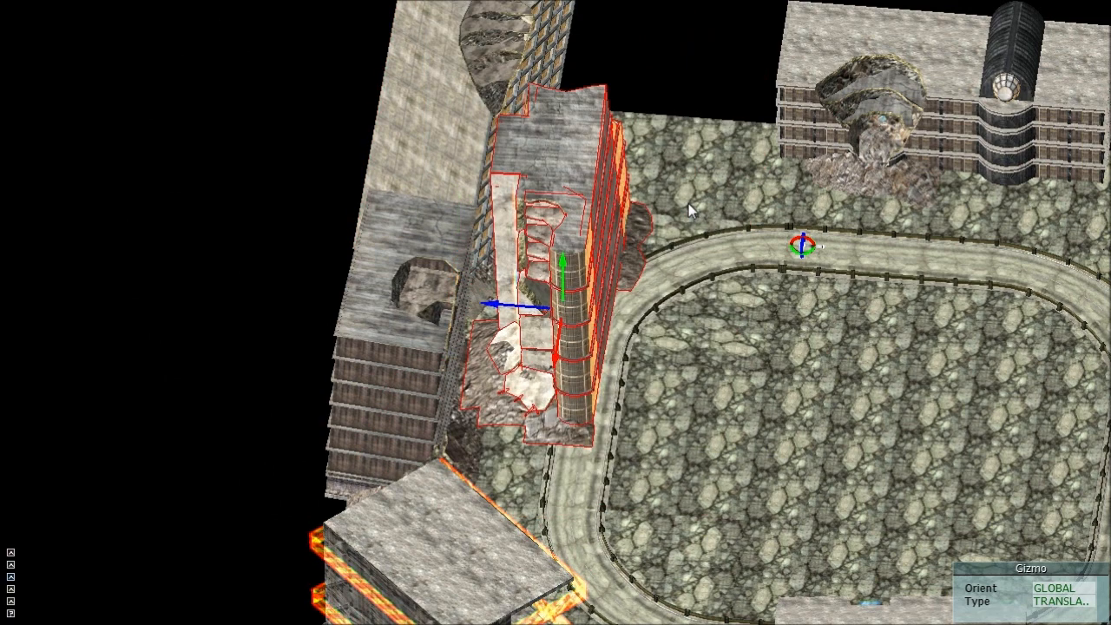
# Step: From the top view, angle the B28/b building and move it outside the track between the leaning and domed-roof buildings
pyautogui.press('KP_7')
pyautogui.press('r')
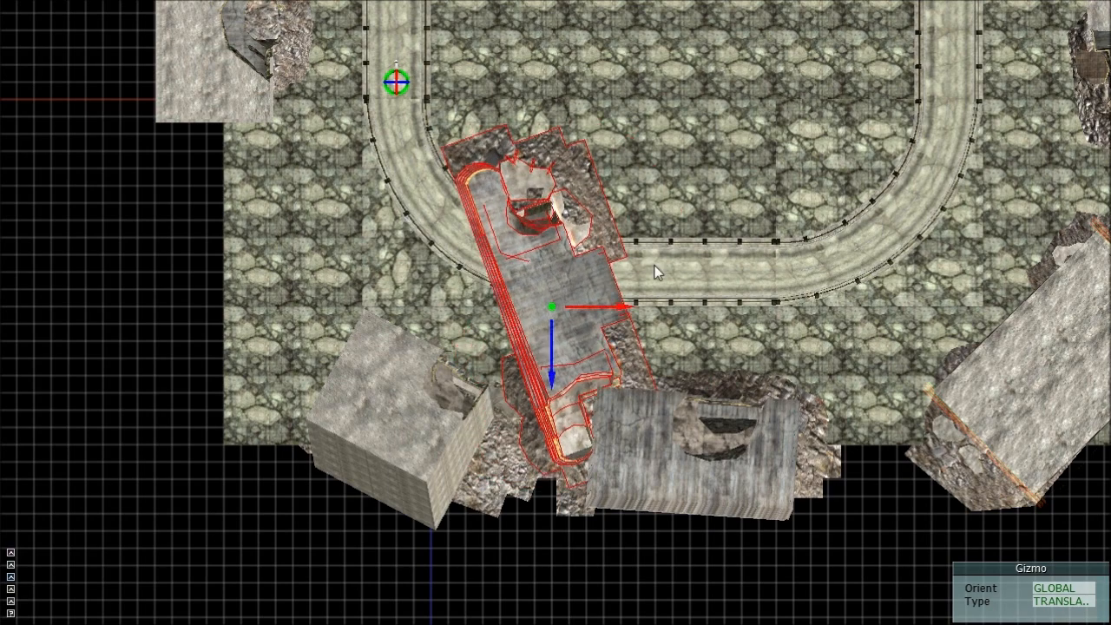
pyautogui.press('g')
pyautogui.click(382, 263)
pyautogui.keyDown('shift'); pyautogui.moveTo(372, 242); pyautogui.dragTo(466, 369, button='middle'); pyautogui.keyUp('shift')
# Step: Shift the domed-roof building and the B28/b building up along the track's left straight to even out their spacing
pyautogui.scroll(-3, 447, 299)
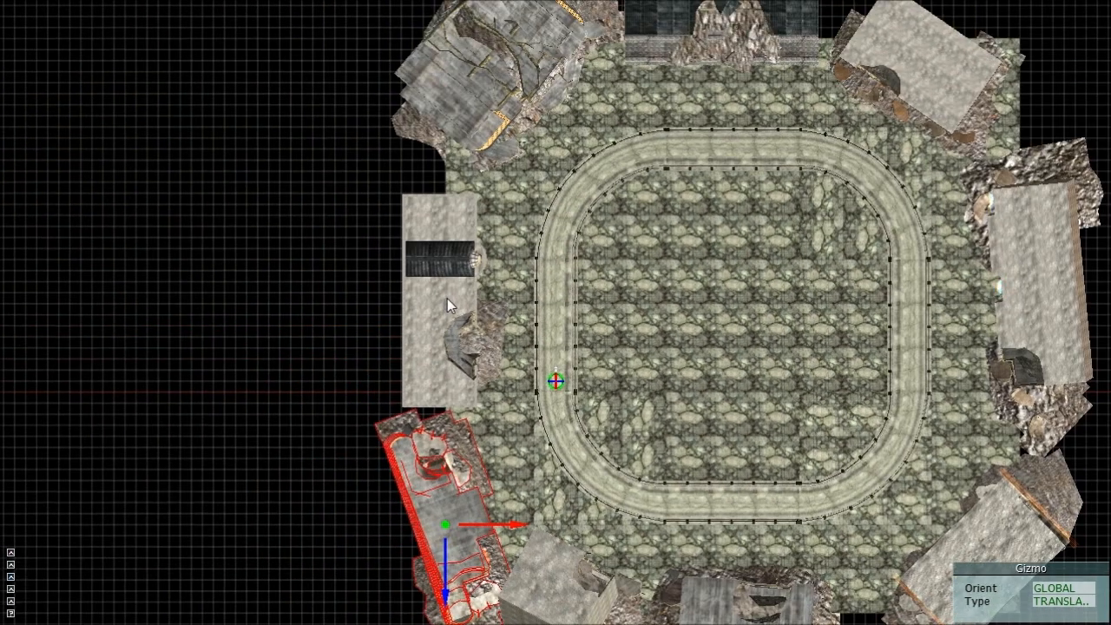
pyautogui.moveTo(442, 272); pyautogui.dragTo(444, 236)
pyautogui.moveTo(435, 460); pyautogui.dragTo(434, 417)
# Step: Lower the B28/b building to seat its base and rubble at ground level
pyautogui.moveTo(589, 462); pyautogui.dragTo(473, 295, button='middle')
pyautogui.scroll(3, 424, 121)
pyautogui.moveTo(425, 122); pyautogui.dragTo(437, 171)
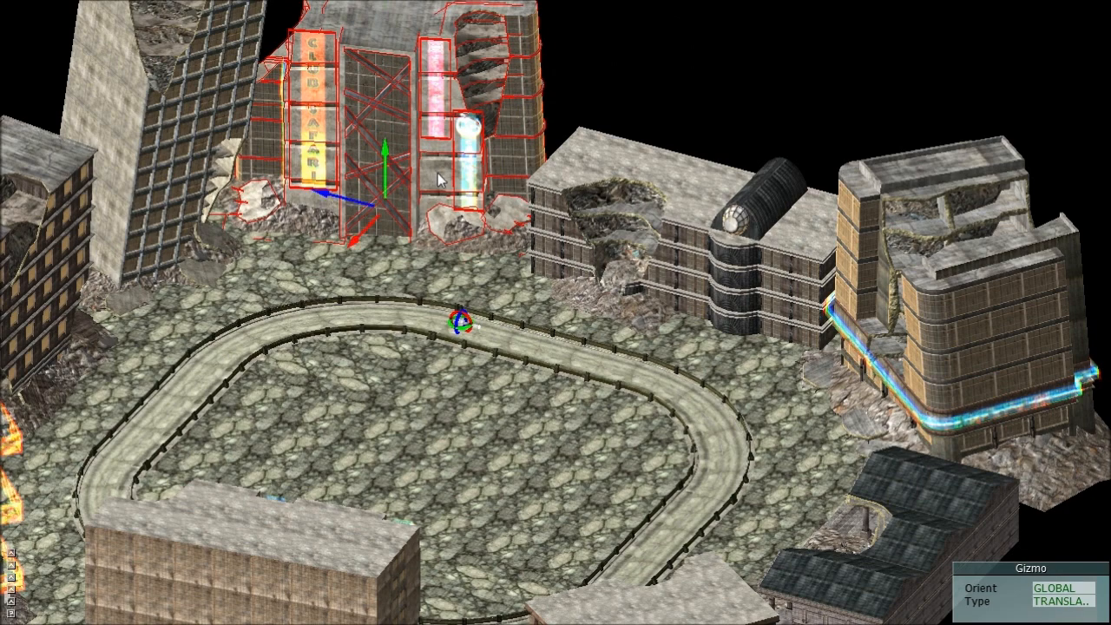
# Step: Place the round B26/a tower from the Full Buildings prefabs in the scene
pyautogui.scroll(-2, 438, 172)
pyautogui.moveTo(441, 176); pyautogui.dragTo(532, 220, button='middle')
pyautogui.press('c')
pyautogui.scroll(-1, 530, 222)
pyautogui.scroll(-1, 530, 224)
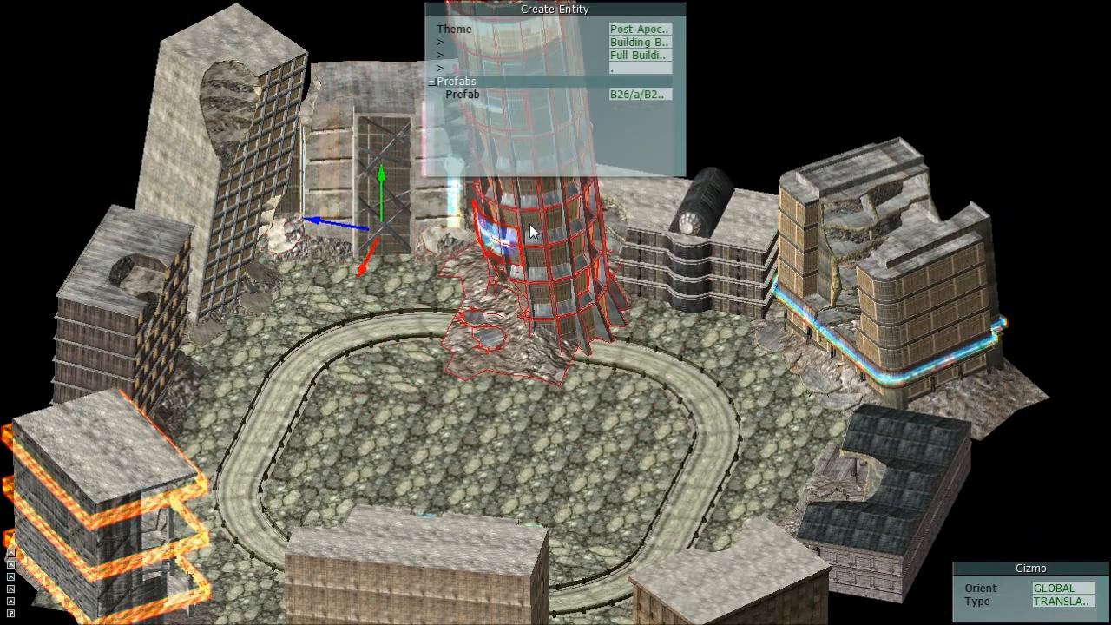
pyautogui.scroll(-1, 530, 223)
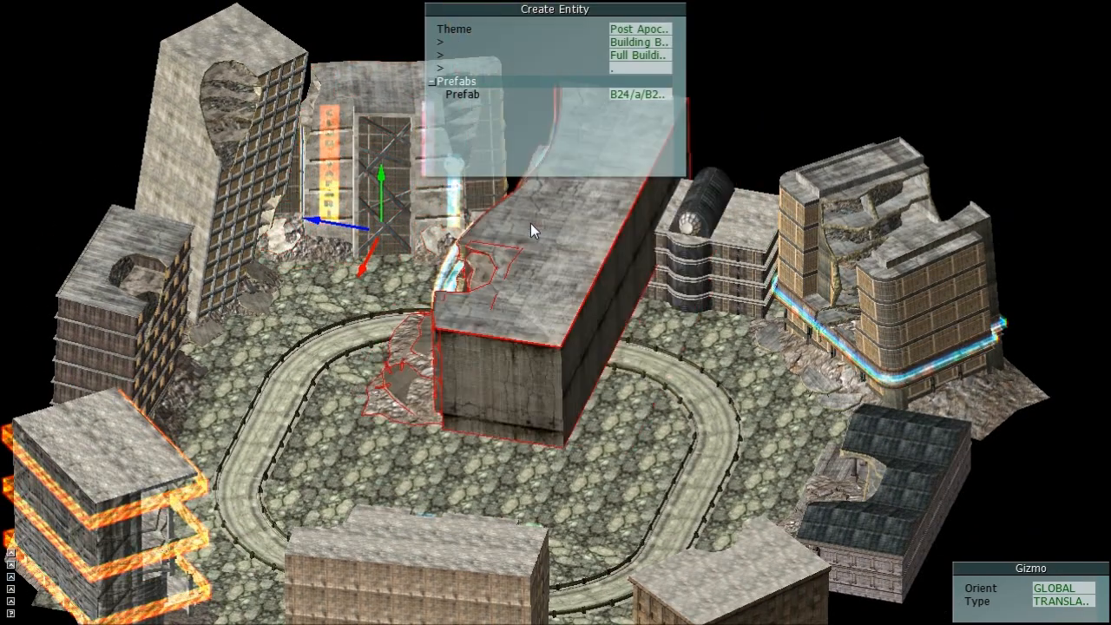
pyautogui.scroll(1, 531, 223)
pyautogui.click(531, 221)
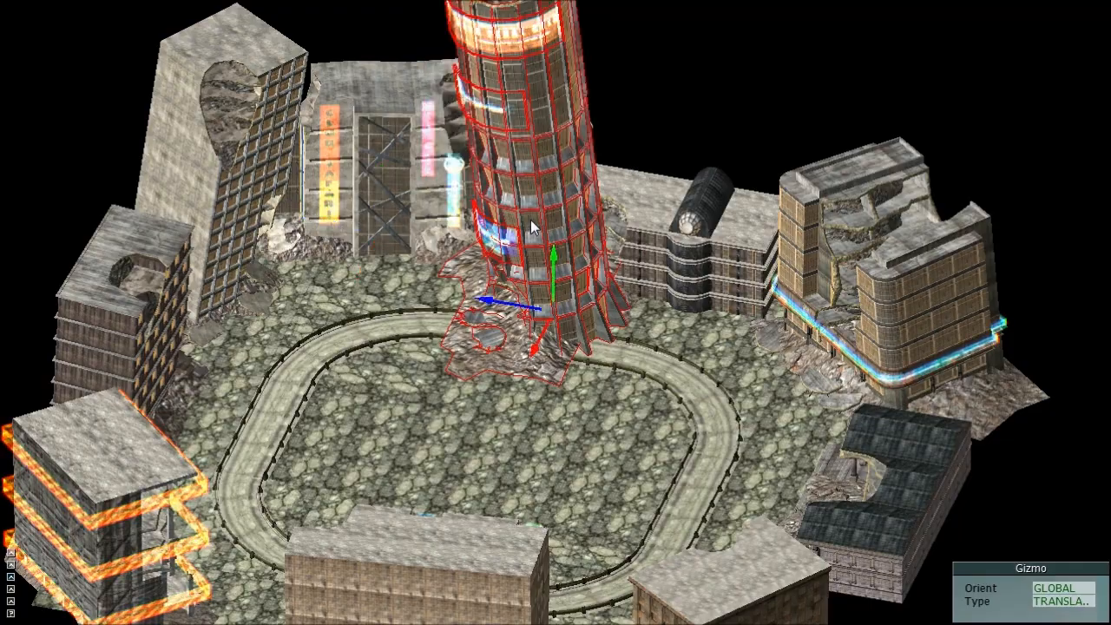
# Step: From the top view, move the round tower into the left half of the track's infield and rotate it
pyautogui.press('t')
pyautogui.scroll(1, 638, 300)
pyautogui.press('g')
pyautogui.click(884, 416)
pyautogui.press('r')
pyautogui.moveTo(819, 472); pyautogui.dragTo(791, 356)
# Step: Lower the round tower so its surrounding rubble is seated in the infield ground
pyautogui.press('p')
pyautogui.moveTo(796, 350); pyautogui.dragTo(705, 242, button='middle')
pyautogui.scroll(4, 702, 240)
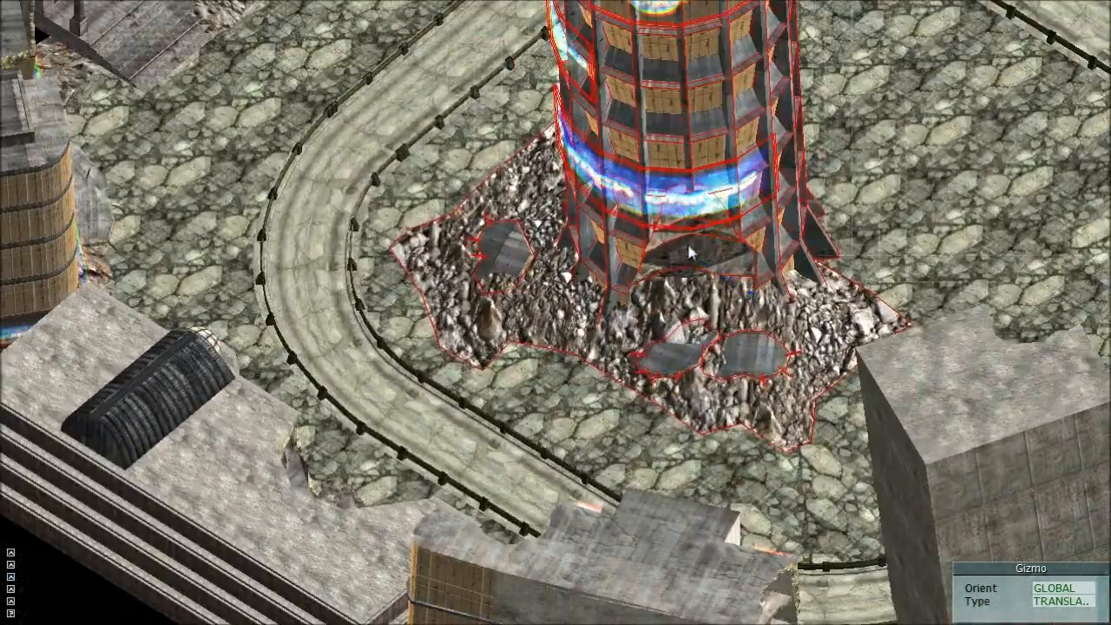
pyautogui.scroll(-1, 768, 241)
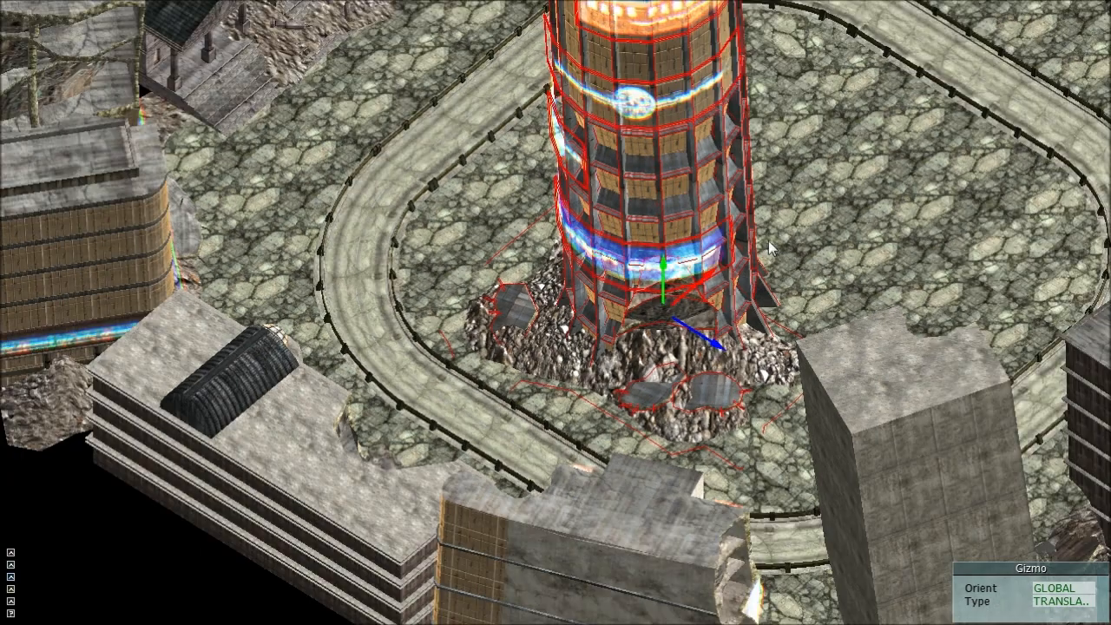
# Step: Place the brick B24/a building, square it with the straights and move it into the infield beside the round tower
pyautogui.moveTo(768, 241); pyautogui.dragTo(669, 293, button='middle')
pyautogui.press('Insert')
pyautogui.scroll(-2, 667, 293)
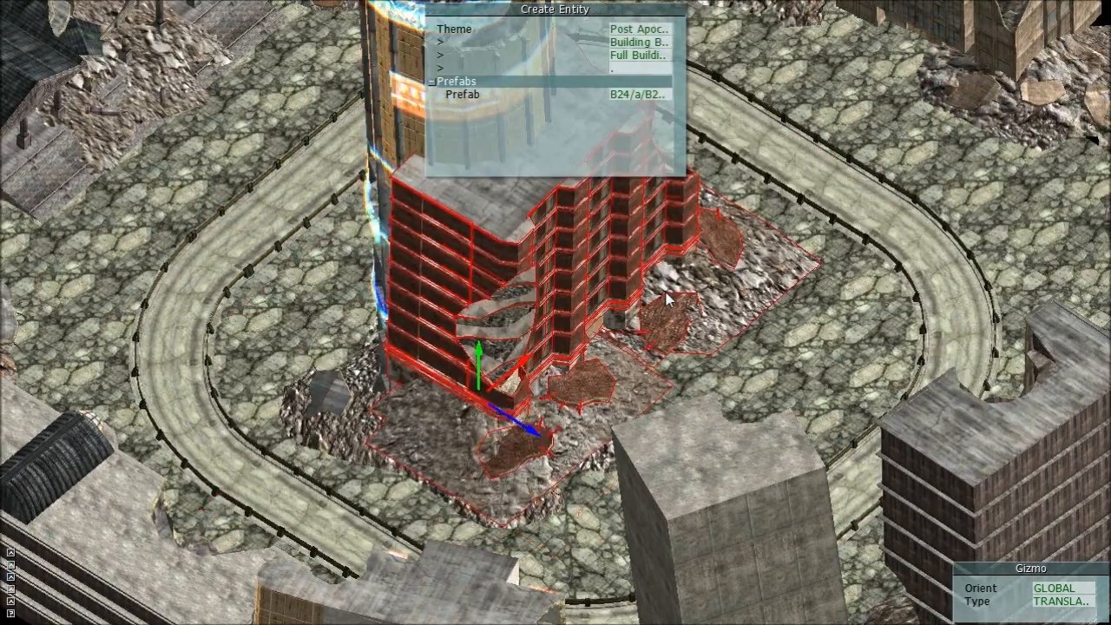
pyautogui.press('KP_7')
pyautogui.press('r')
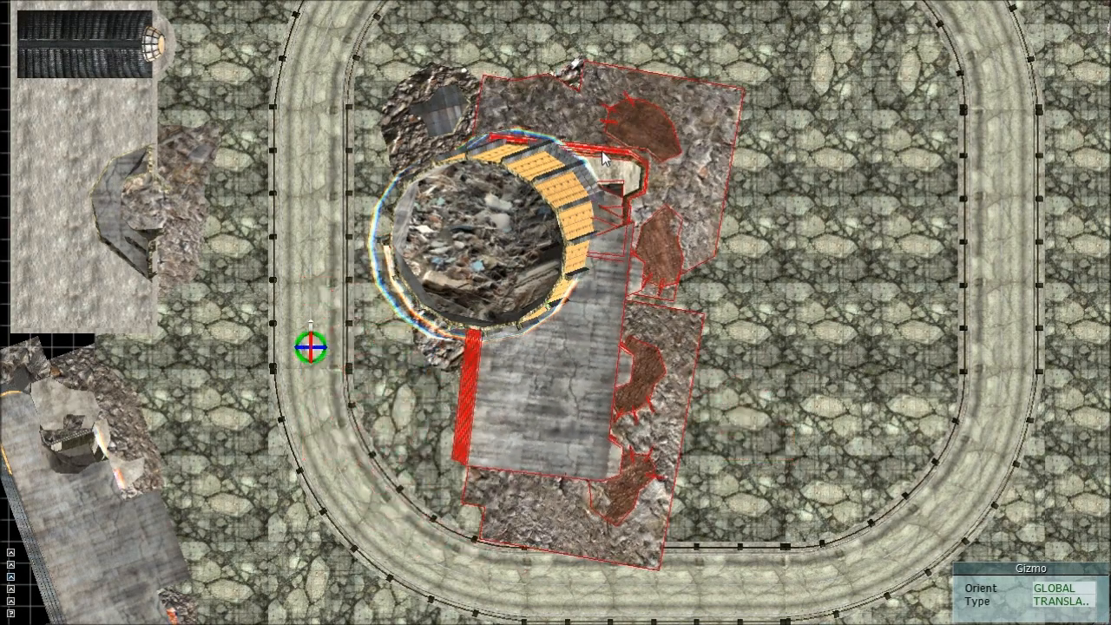
pyautogui.click(593, 352)
pyautogui.moveTo(593, 351); pyautogui.dragTo(486, 417, button='middle')
pyautogui.press('g')
pyautogui.click(671, 342)
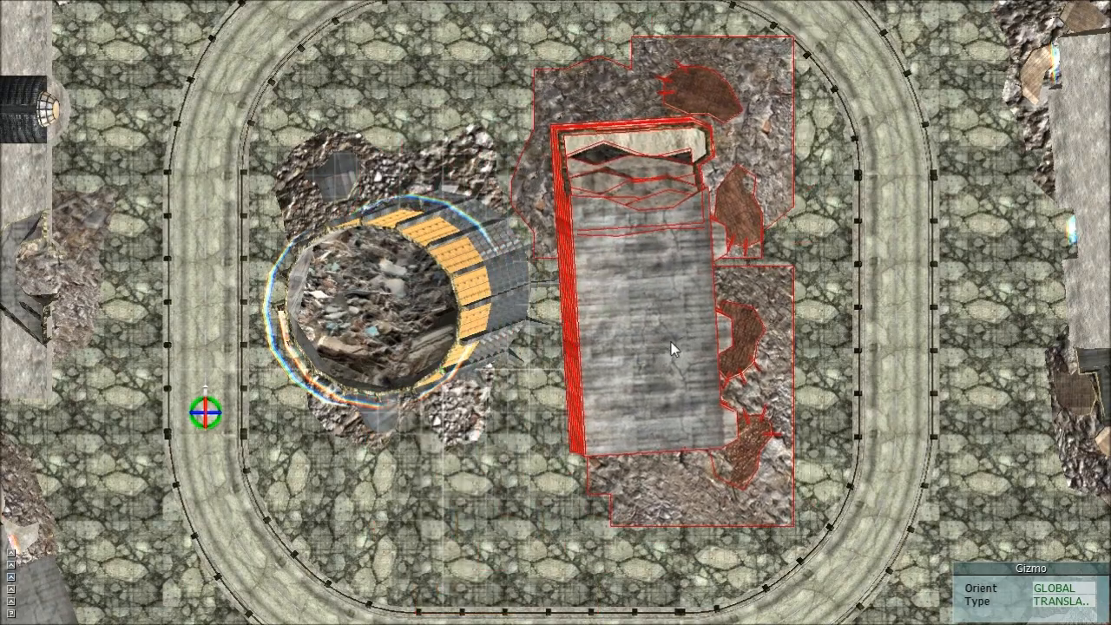
# Step: Lower the brick building until its base and rubble sit at ground level
pyautogui.moveTo(695, 325); pyautogui.dragTo(665, 286, button='middle')
pyautogui.press('g')
pyautogui.press('y')
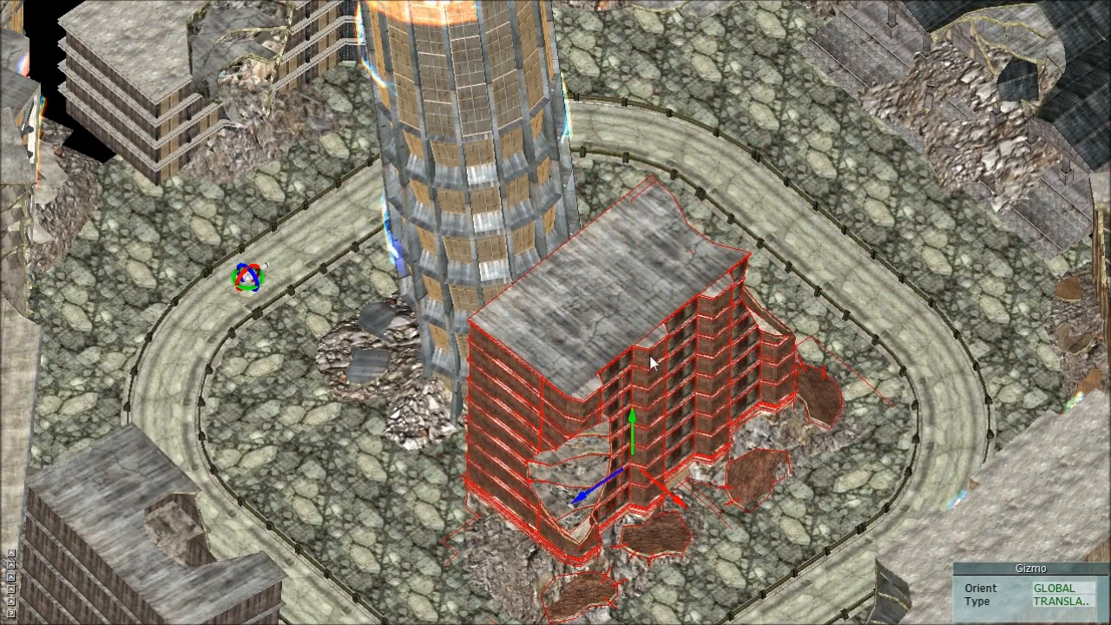
pyautogui.scroll(-5, 649, 363)
pyautogui.scroll(3, 660, 279)
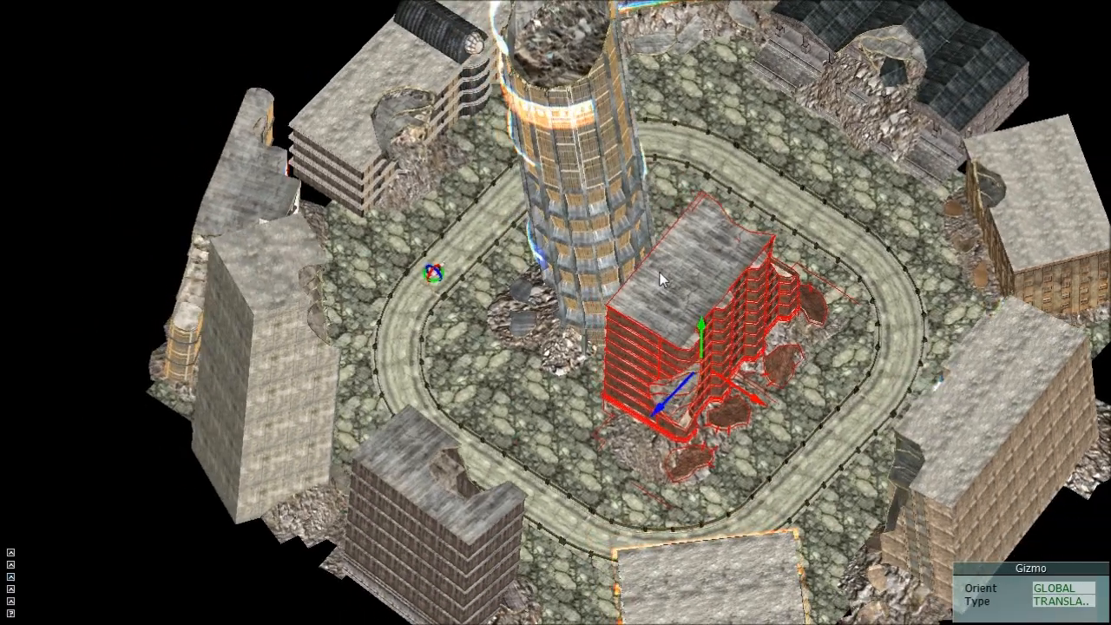
pyautogui.scroll(4, 660, 279)
pyautogui.moveTo(658, 276); pyautogui.dragTo(558, 293, button='middle')
# Step: Switch the prefab selection to Trees in the Props Category and place a tree in the infield near the brick building
pyautogui.click(521, 275)
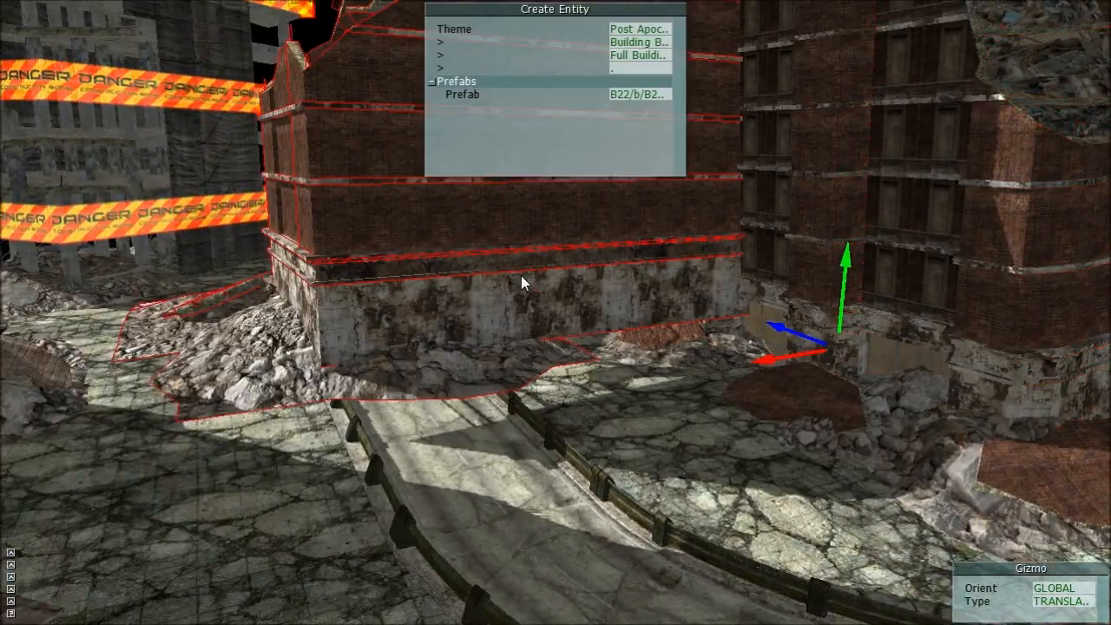
pyautogui.click(630, 56)
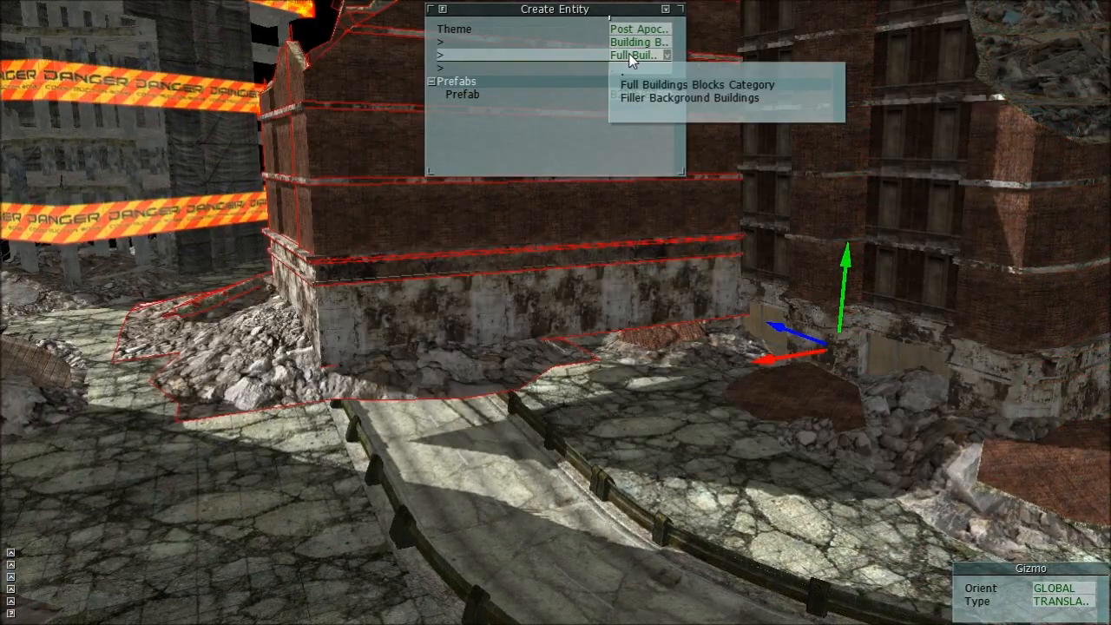
pyautogui.click(629, 56)
pyautogui.click(632, 44)
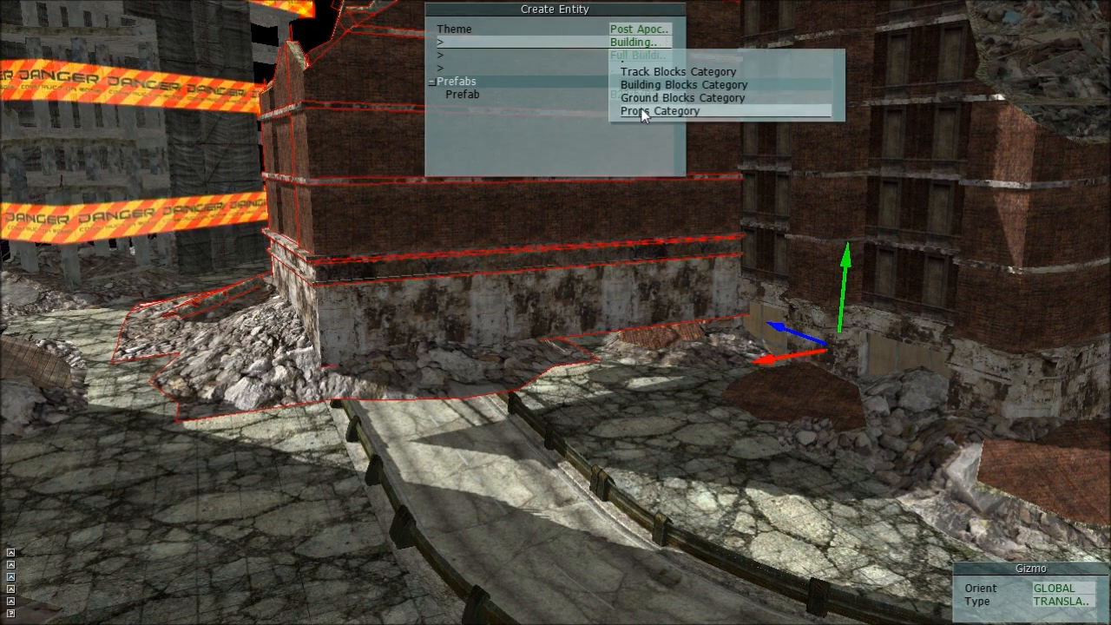
pyautogui.click(643, 111)
pyautogui.click(643, 56)
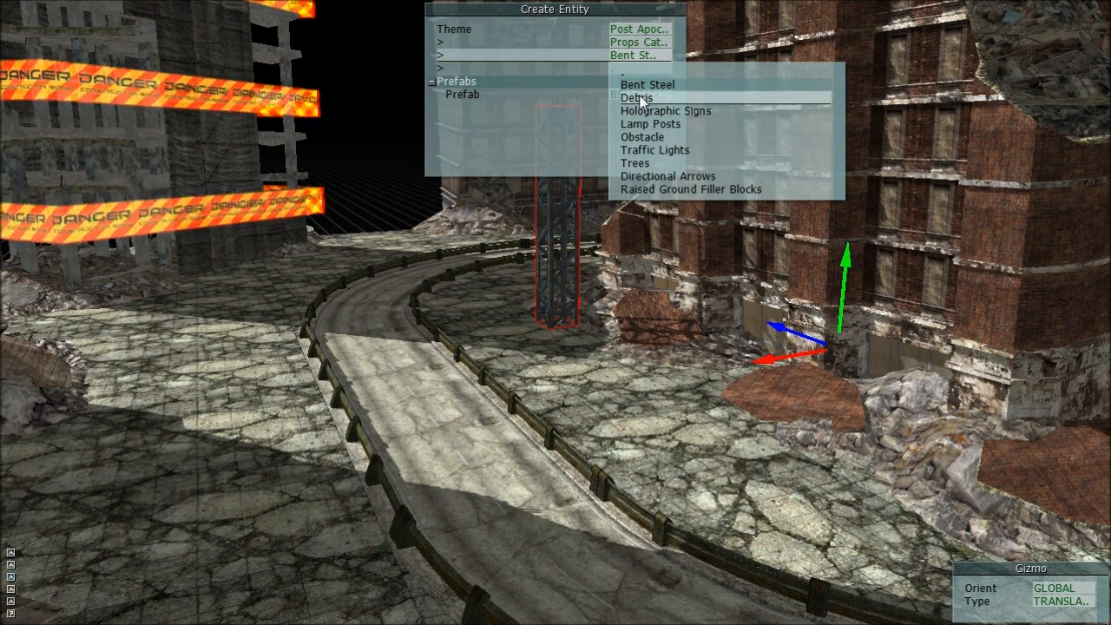
pyautogui.click(638, 163)
pyautogui.click(589, 290)
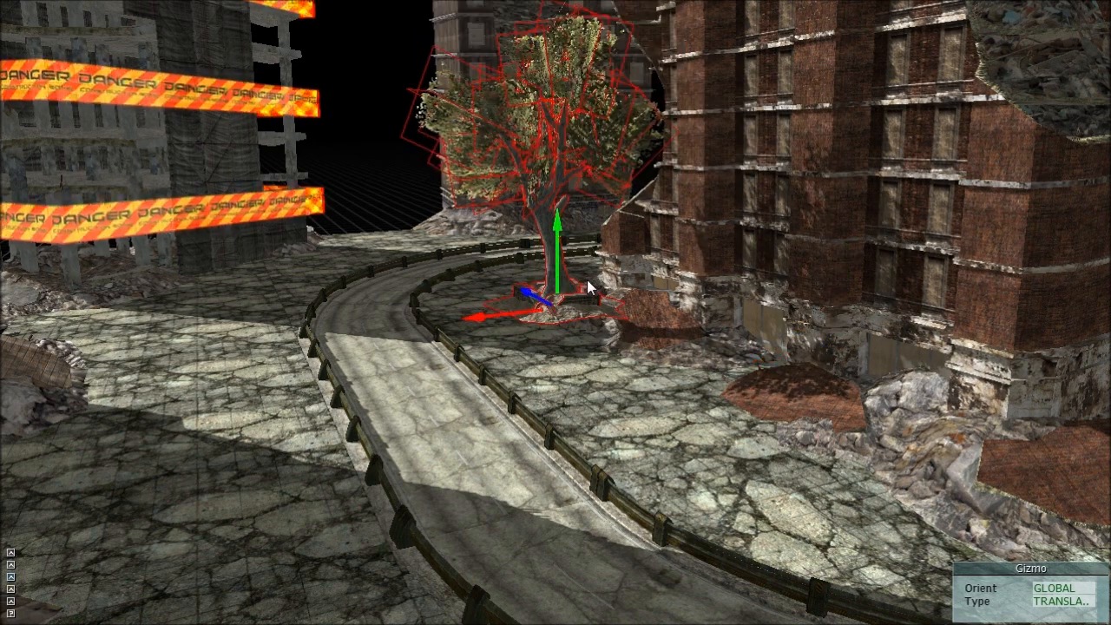
# Step: Move the tree between the brick building and the track's right straight, and sink its dirt base into the ground
pyautogui.press('KP_7')
pyautogui.press('KP_5')
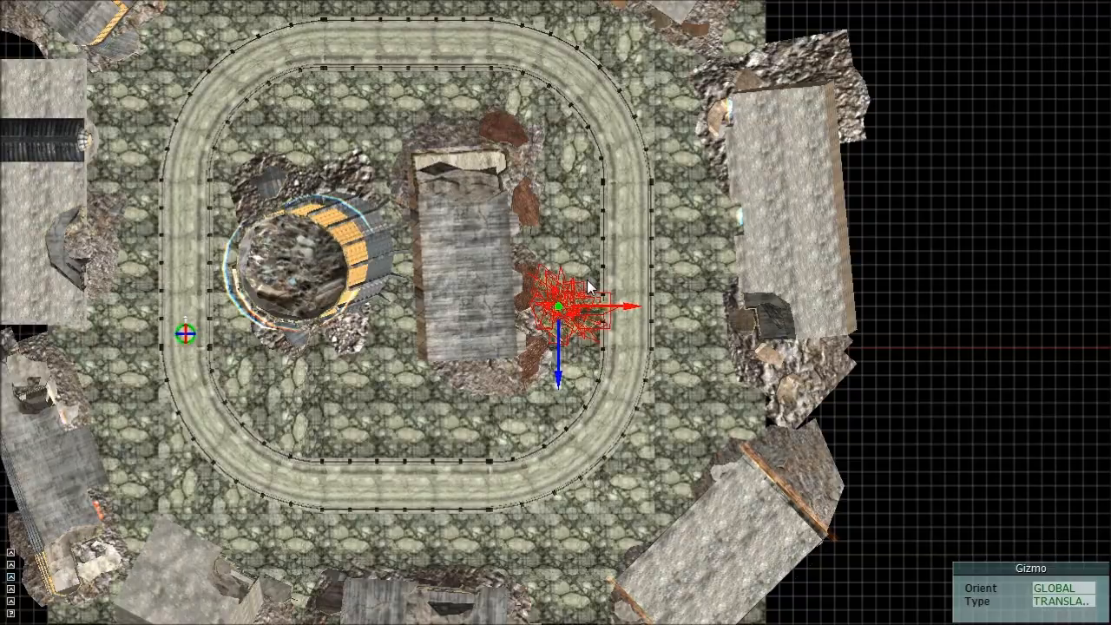
pyautogui.scroll(5, 658, 283)
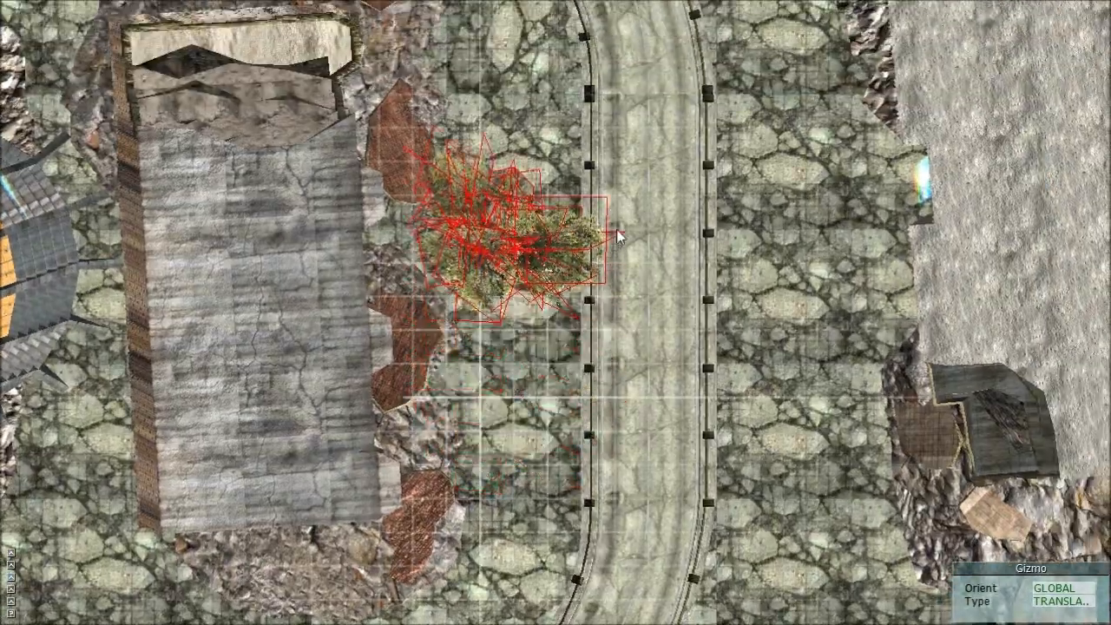
pyautogui.moveTo(620, 224); pyautogui.dragTo(609, 223)
pyautogui.moveTo(609, 223); pyautogui.dragTo(571, 182, button='middle')
pyautogui.scroll(3, 571, 184)
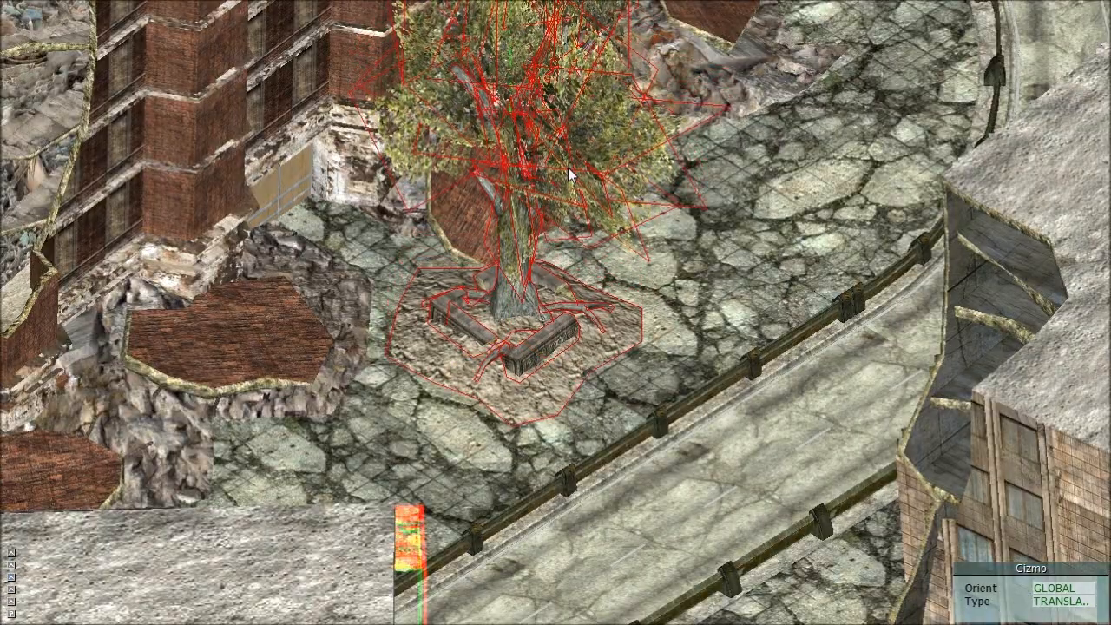
pyautogui.moveTo(569, 176); pyautogui.dragTo(565, 256)
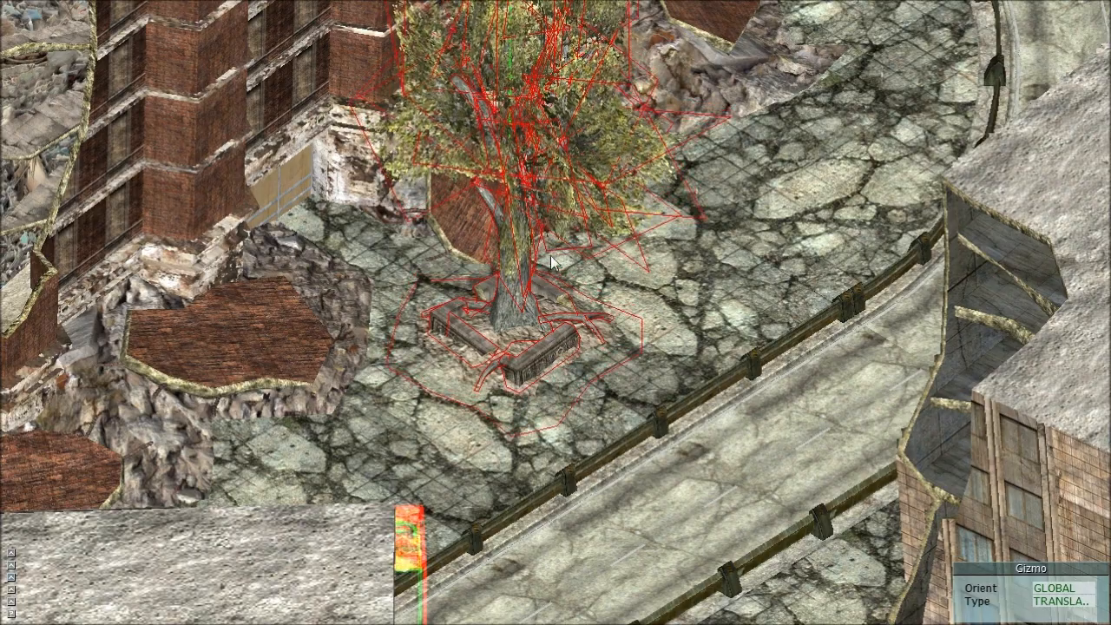
# Step: Duplicate the tree down to the infield's lower right corner and along the inside of the bottom straight
pyautogui.press('t')
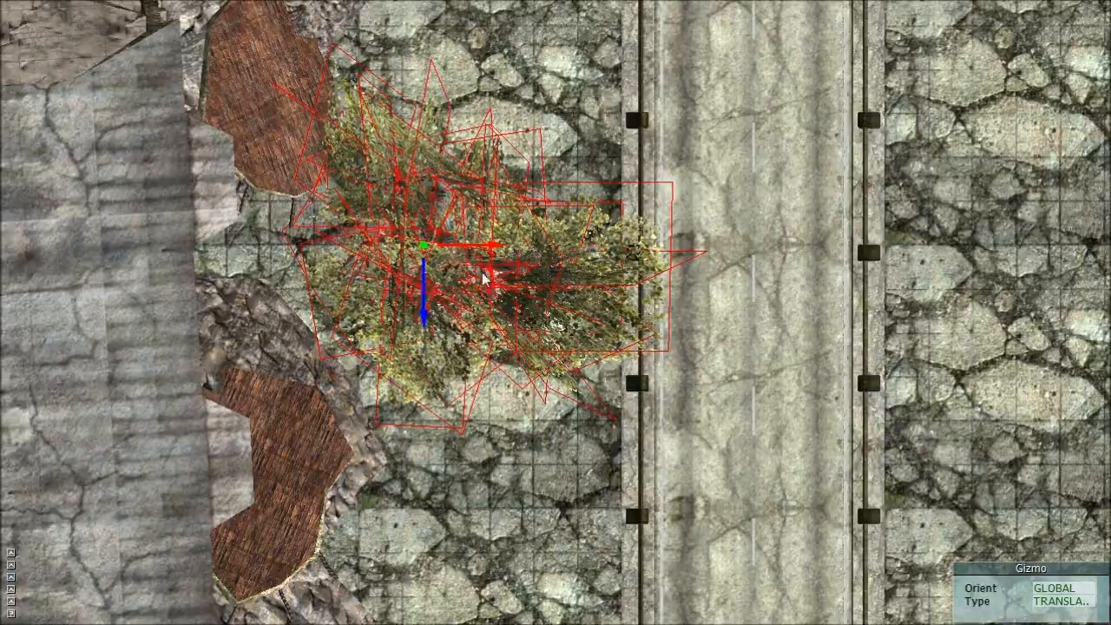
pyautogui.scroll(-3, 471, 255)
pyautogui.moveTo(526, 261); pyautogui.dragTo(551, 41, button='middle')
pyautogui.scroll(-1, 538, 360)
pyautogui.keyDown('shift'); pyautogui.moveTo(551, 124); pyautogui.dragTo(555, 362); pyautogui.keyUp('shift')
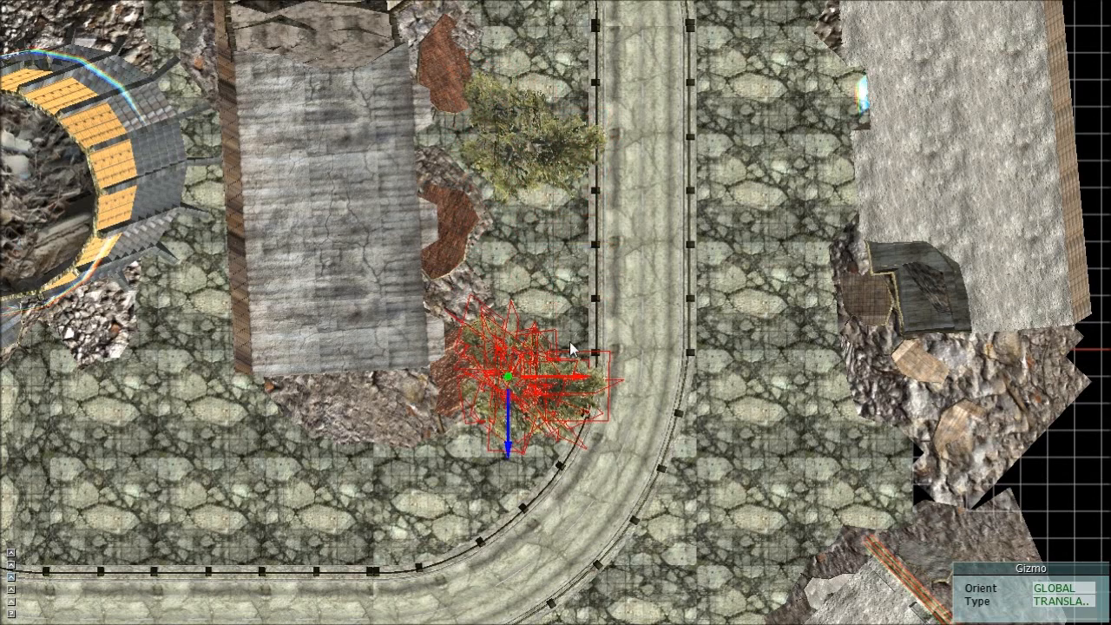
pyautogui.moveTo(563, 369); pyautogui.dragTo(735, 248, button='middle')
pyautogui.keyDown('shift'); pyautogui.moveTo(734, 248); pyautogui.dragTo(217, 335); pyautogui.keyUp('shift')
# Step: Duplicate the tree up the outside of the track's left straight and around the upper left corner to the top straight
pyautogui.moveTo(217, 335); pyautogui.dragTo(530, 448, button='middle')
pyautogui.keyDown('shift'); pyautogui.moveTo(506, 439); pyautogui.dragTo(208, 387); pyautogui.keyUp('shift')
pyautogui.moveTo(208, 387); pyautogui.dragTo(249, 553, button='middle')
pyautogui.keyDown('shift'); pyautogui.moveTo(248, 474); pyautogui.dragTo(249, 200); pyautogui.keyUp('shift')
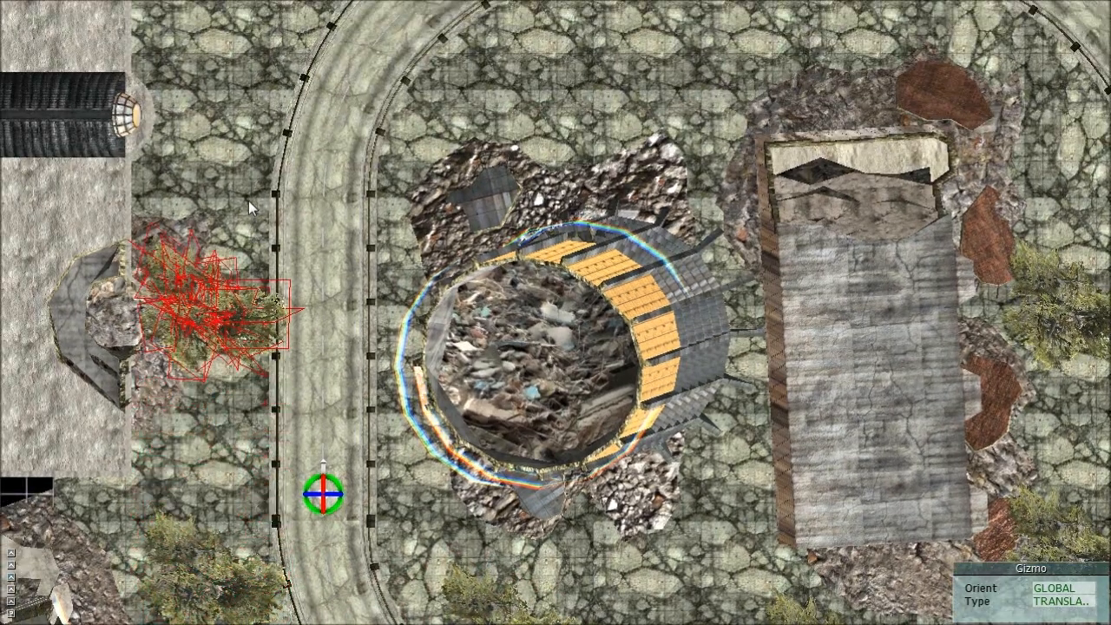
pyautogui.scroll(-2, 259, 451)
pyautogui.moveTo(259, 452); pyautogui.dragTo(294, 559, button='middle')
pyautogui.moveTo(303, 454); pyautogui.dragTo(373, 162)
pyautogui.moveTo(407, 171); pyautogui.dragTo(271, 380, button='middle')
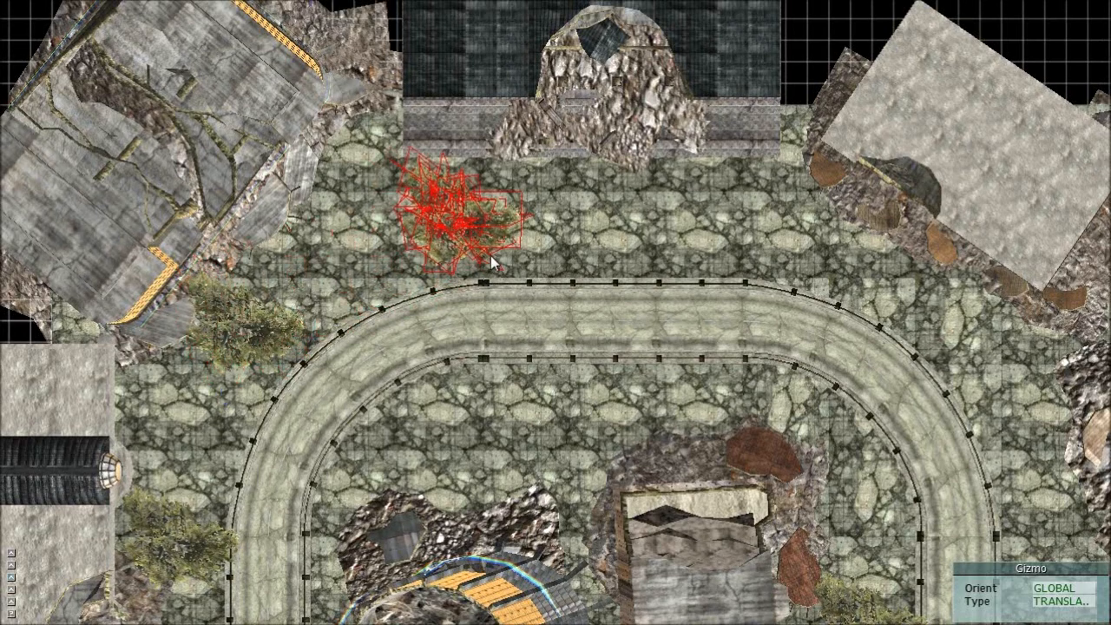
# Step: Duplicate the tree down the outside of the track's right straight and around the lower right corner
pyautogui.moveTo(788, 254); pyautogui.dragTo(441, 179, button='middle')
pyautogui.keyDown('shift'); pyautogui.moveTo(410, 143); pyautogui.dragTo(692, 315); pyautogui.keyUp('shift')
pyautogui.moveTo(685, 337); pyautogui.dragTo(628, 115, button='middle')
pyautogui.keyDown('shift'); pyautogui.moveTo(628, 115); pyautogui.dragTo(670, 459); pyautogui.keyUp('shift')
pyautogui.moveTo(673, 374); pyautogui.dragTo(692, 39, button='middle')
pyautogui.keyDown('shift'); pyautogui.moveTo(694, 139); pyautogui.dragTo(647, 374); pyautogui.keyUp('shift')
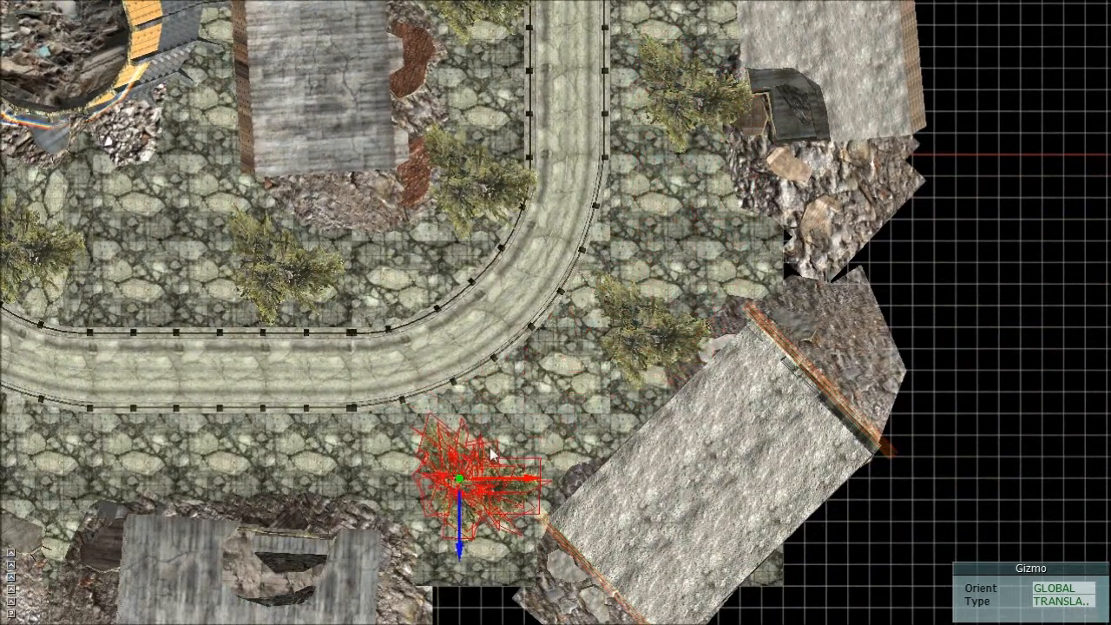
# Step: Duplicate the tree along the outside of the bottom straight to the lower left corner
pyautogui.moveTo(482, 435); pyautogui.dragTo(764, 326, button='middle')
pyautogui.keyDown('shift'); pyautogui.moveTo(764, 325); pyautogui.dragTo(497, 328); pyautogui.keyUp('shift')
pyautogui.moveTo(505, 340); pyautogui.dragTo(523, 317)
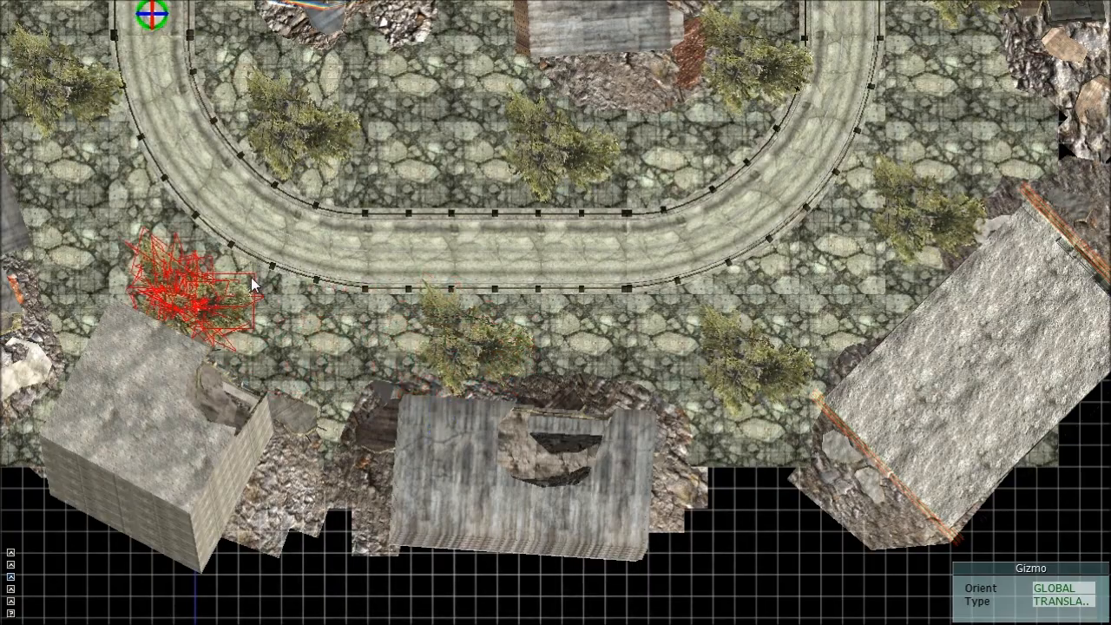
# Step: Return to a close perspective view of the track and set the prefab category to Debris
pyautogui.scroll(-4, 338, 225)
pyautogui.press('p')
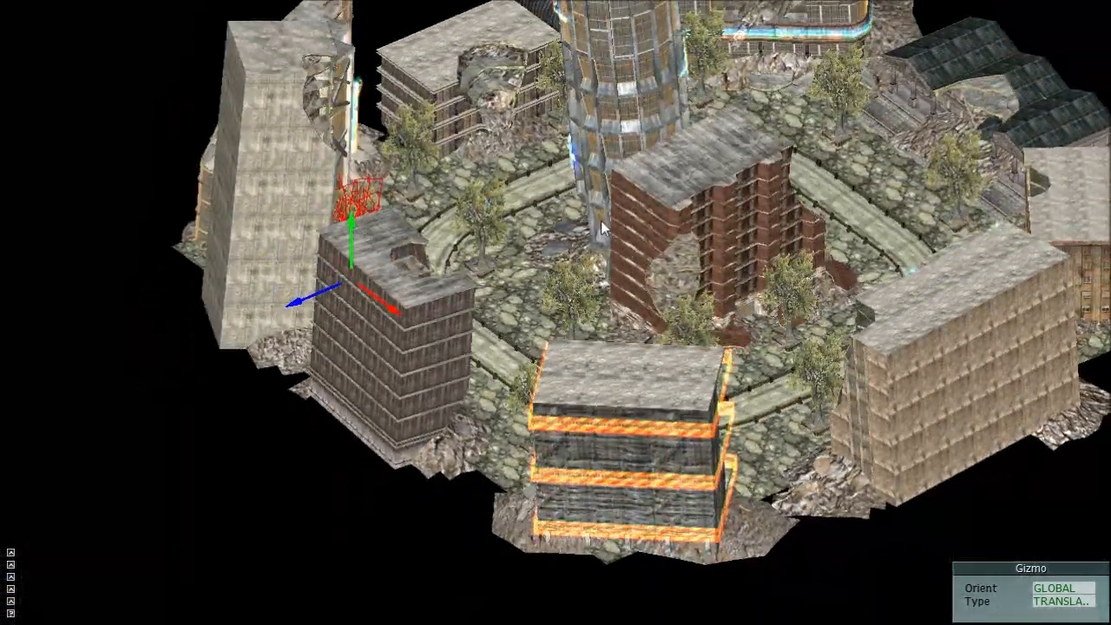
pyautogui.scroll(8, 601, 221)
pyautogui.moveTo(603, 226); pyautogui.dragTo(579, 318, button='right')
pyautogui.press('w')
pyautogui.press('s')
pyautogui.press('Insert')
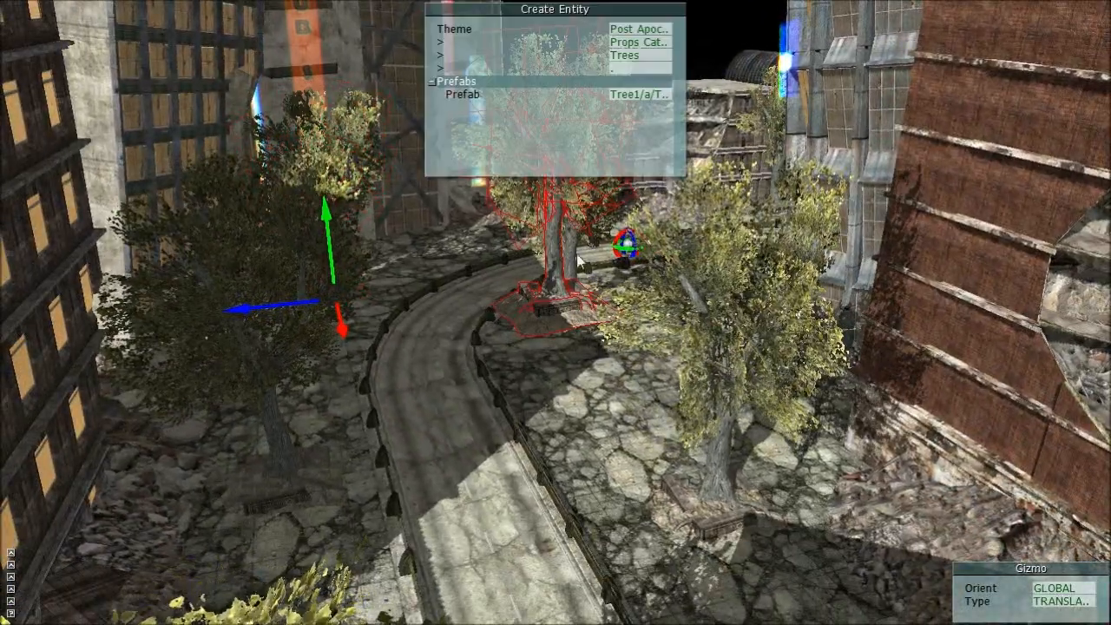
pyautogui.click(627, 66)
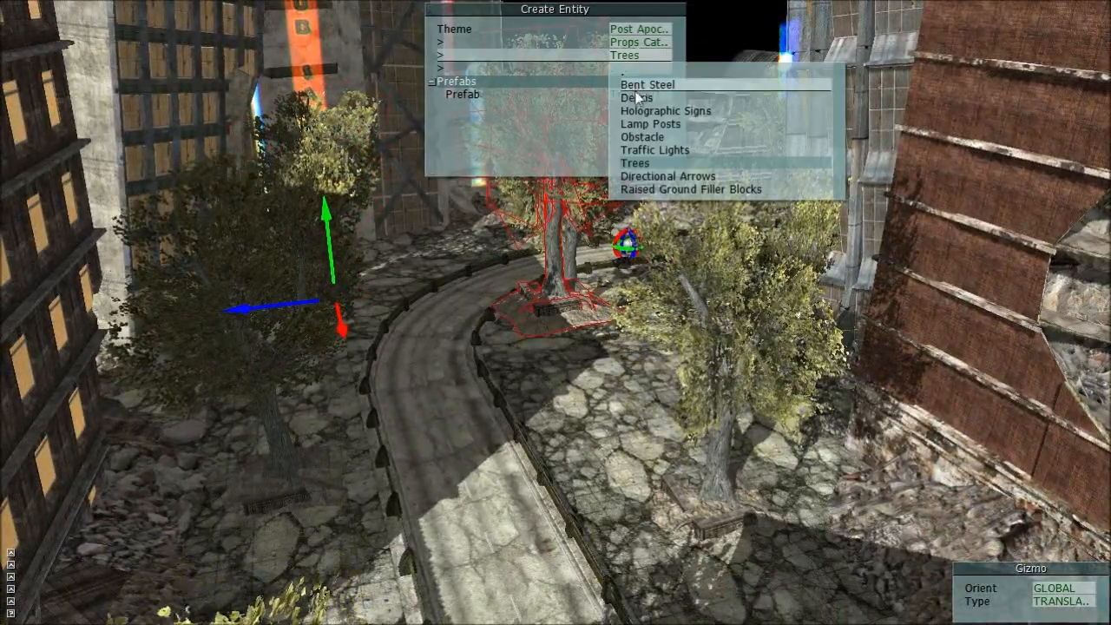
pyautogui.click(636, 98)
# Step: Choose the Debris1/a/Debris3 prefab and place the pile near the track's lower left curve
pyautogui.click(634, 56)
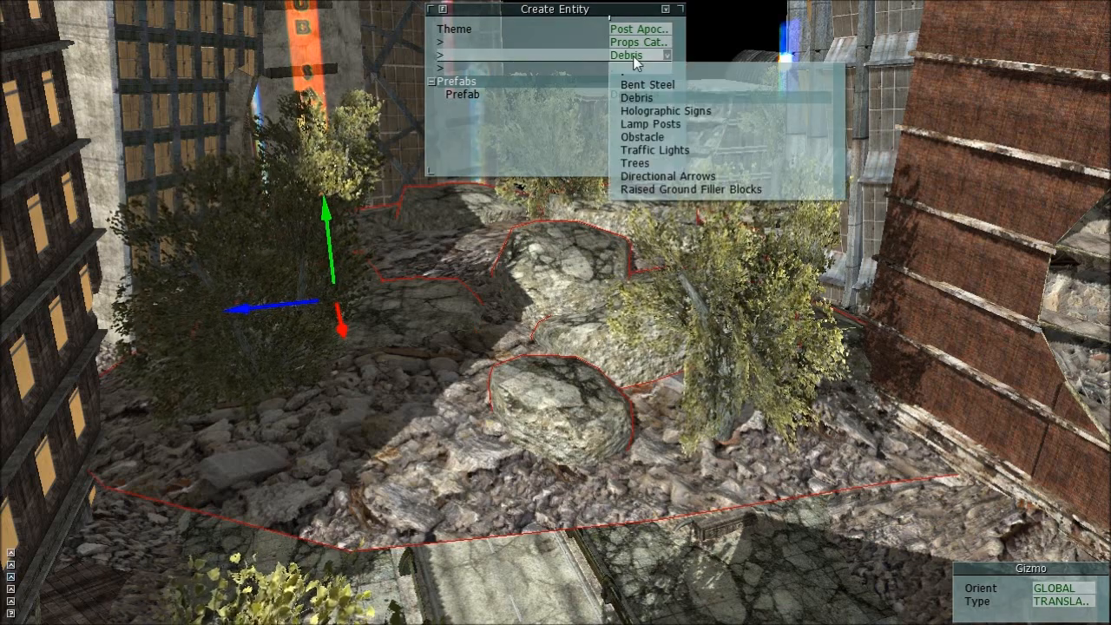
pyautogui.click(634, 57)
pyautogui.click(629, 72)
pyautogui.click(643, 97)
pyautogui.click(638, 94)
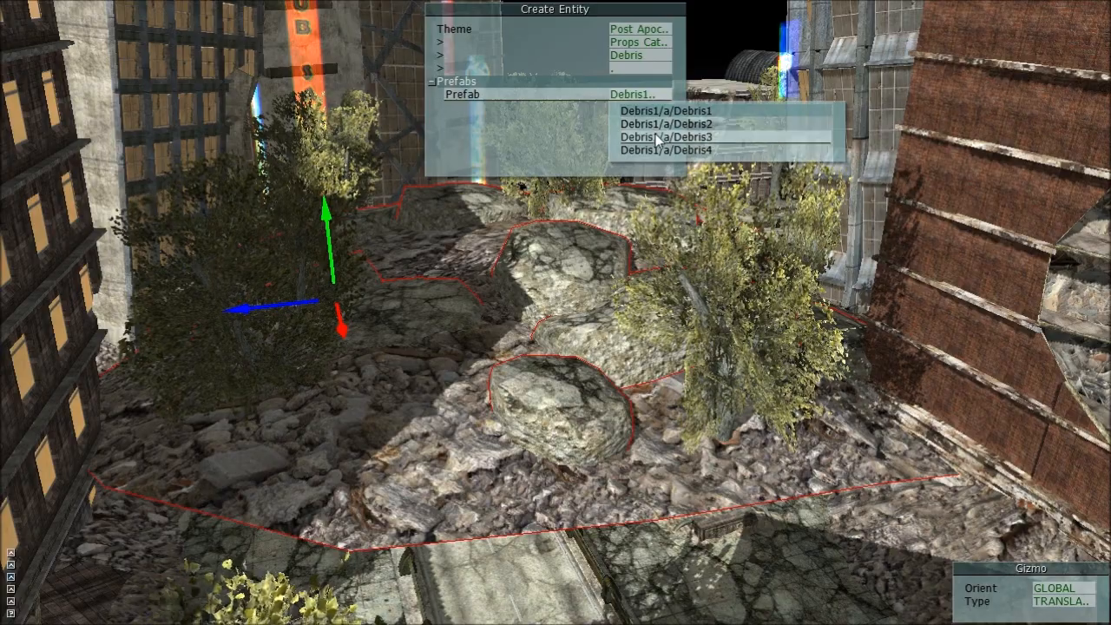
pyautogui.click(656, 134)
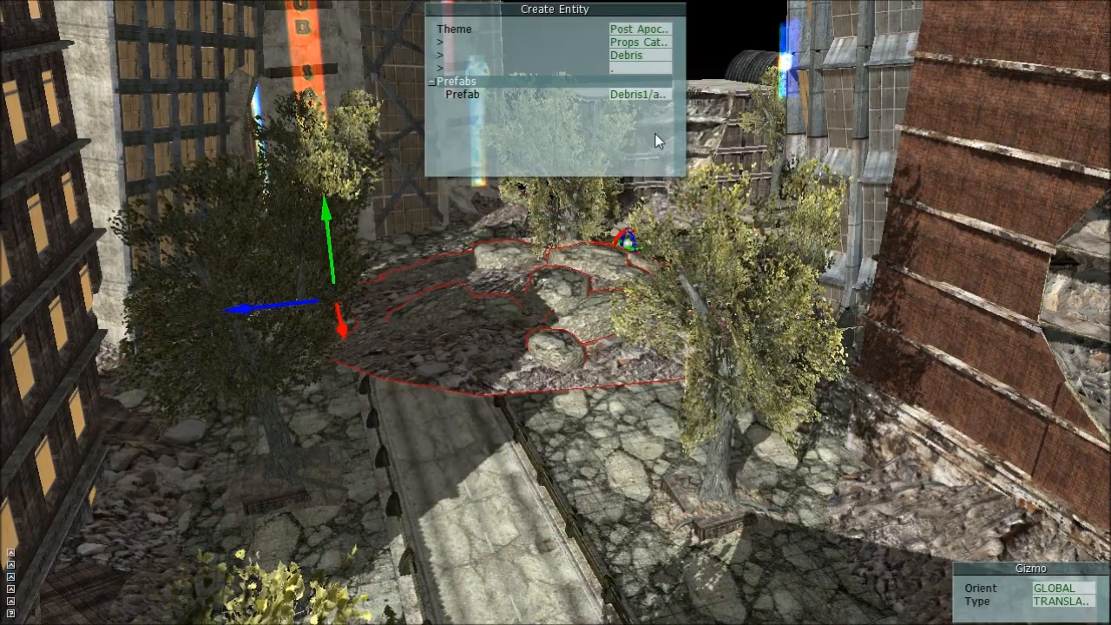
pyautogui.click(611, 276)
# Step: From the top view, move the debris pile off the track into the infield below the round tower
pyautogui.press('KP_7')
pyautogui.press('KP_5')
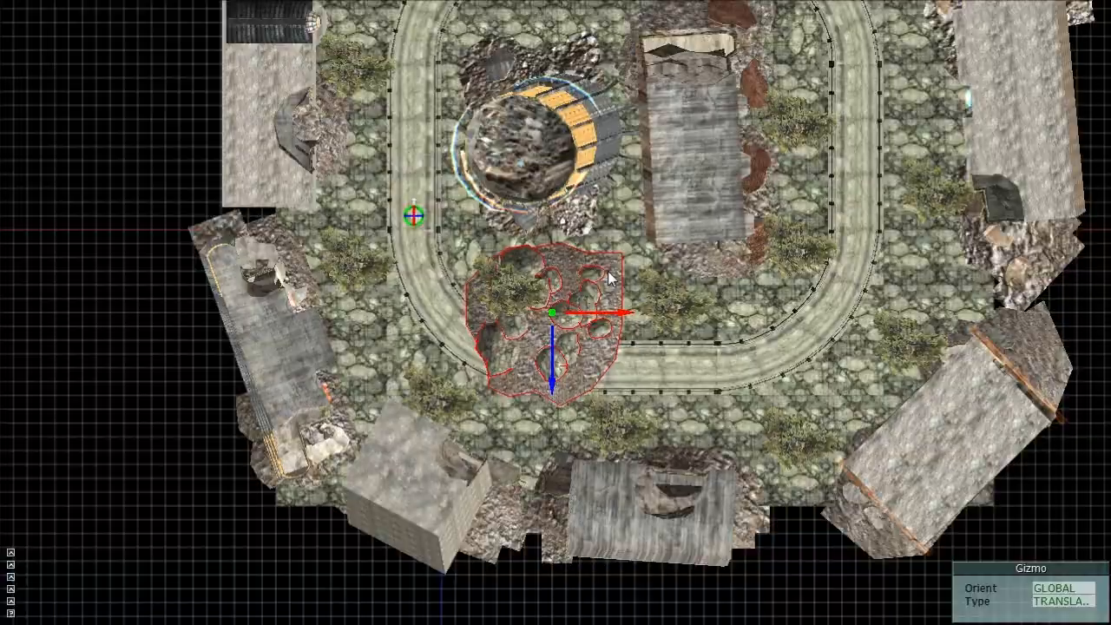
pyautogui.scroll(2, 708, 319)
pyautogui.press('g')
pyautogui.click(794, 211)
pyautogui.moveTo(793, 214); pyautogui.dragTo(729, 209, button='middle')
# Step: Lower the infield debris pile so its edges sink into the ground
pyautogui.scroll(2, 731, 214)
pyautogui.press('g')
pyautogui.press('y')
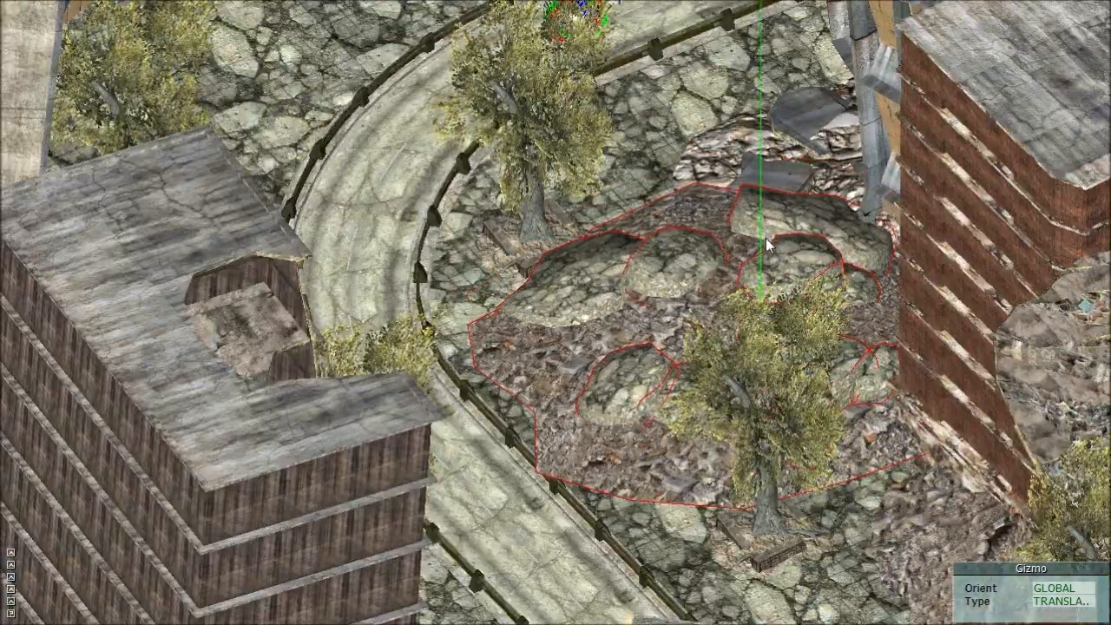
pyautogui.click(721, 354)
pyautogui.moveTo(720, 350); pyautogui.dragTo(721, 293, button='middle')
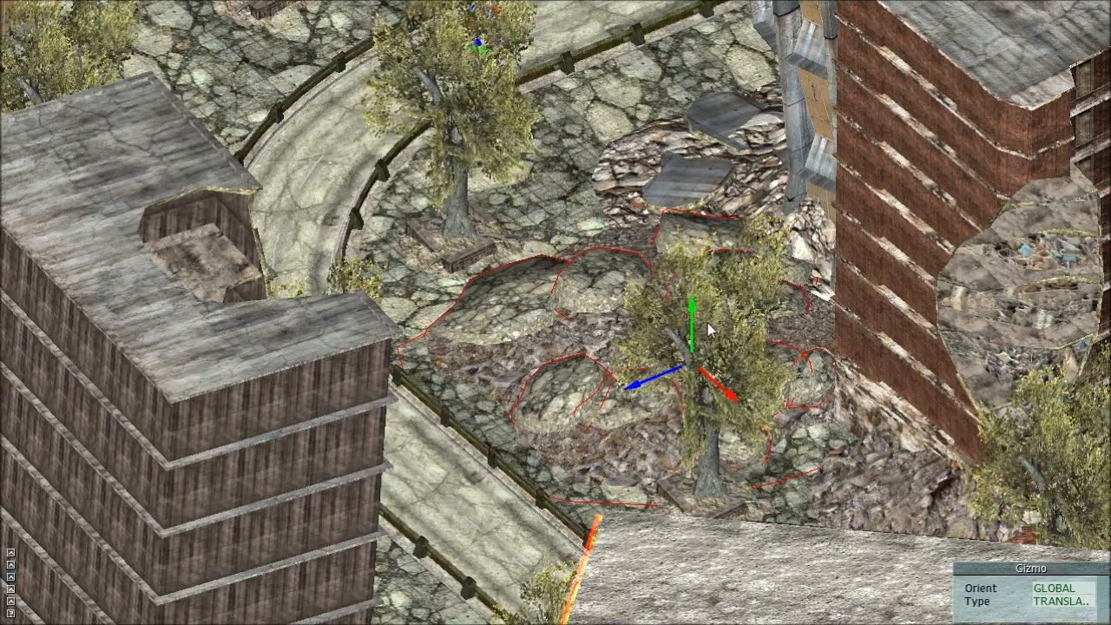
# Step: Duplicate the debris pile three times around the outside of the track, from the bottom straight up to the domed-roof building
pyautogui.press('KP_7')
pyautogui.scroll(-4, 710, 328)
pyautogui.keyDown('shift'); pyautogui.moveTo(648, 212); pyautogui.dragTo(661, 43, button='middle'); pyautogui.keyUp('shift')
pyautogui.hotkey('shift', 'd')
pyautogui.click(560, 421)
pyautogui.hotkey('shift', 'd')
pyautogui.click(235, 230)
pyautogui.keyDown('shift'); pyautogui.moveTo(237, 189); pyautogui.dragTo(415, 448, button='middle'); pyautogui.keyUp('shift')
pyautogui.hotkey('shift', 'd')
pyautogui.click(324, 168)
pyautogui.keyDown('shift'); pyautogui.moveTo(324, 168); pyautogui.dragTo(328, 473, button='middle'); pyautogui.keyUp('shift')
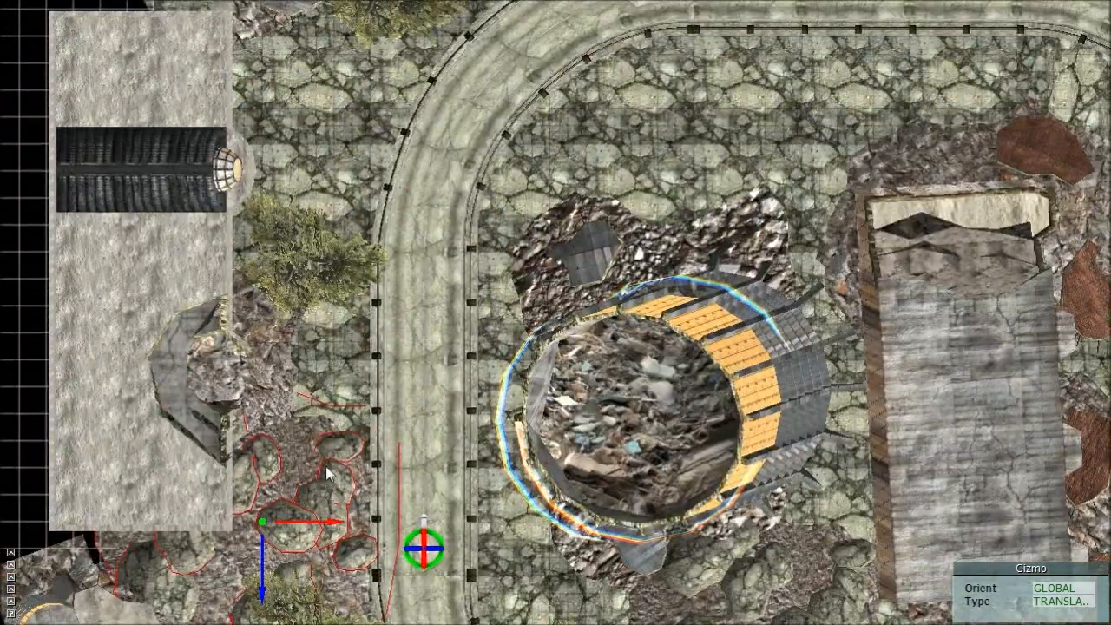
# Step: Duplicate the debris pile beside the domed-roof building and in the infield directly above the round tower
pyautogui.keyDown('shift'); pyautogui.moveTo(328, 160); pyautogui.dragTo(241, 366, button='middle'); pyautogui.keyUp('shift')
pyautogui.hotkey('shift', 'd')
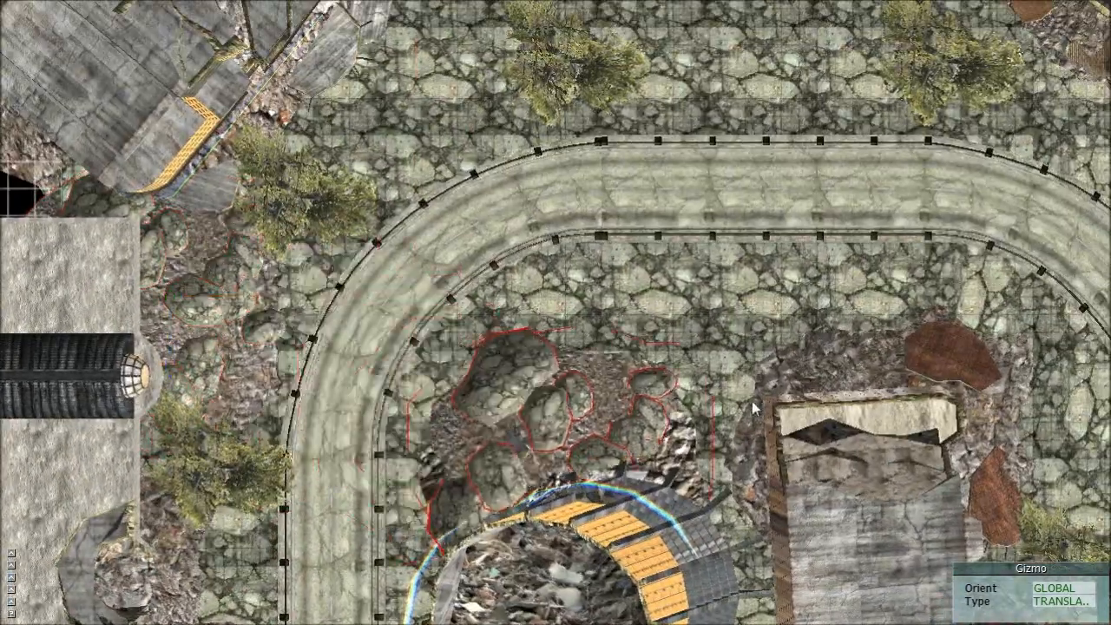
pyautogui.click(796, 324)
pyautogui.hotkey('shift', 'd')
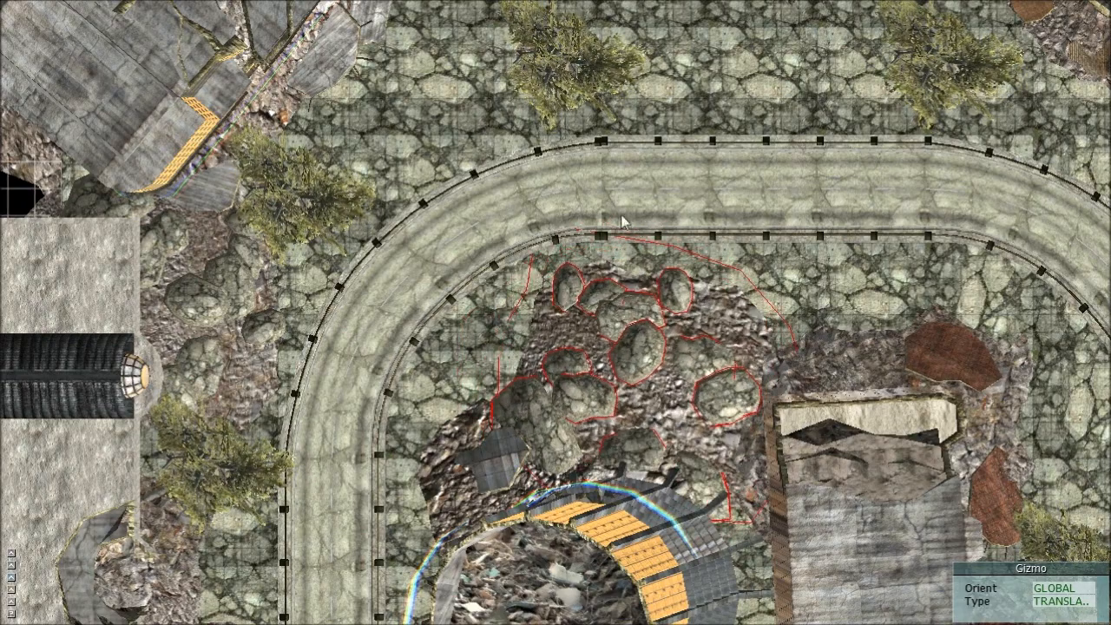
pyautogui.click(551, 218)
# Step: Duplicate the debris pile along the outside of the track's top stretch, from the cracked building round to the upper right corner
pyautogui.keyDown('shift'); pyautogui.moveTo(608, 364); pyautogui.dragTo(597, 514, button='middle'); pyautogui.keyUp('shift')
pyautogui.hotkey('shift', 'd')
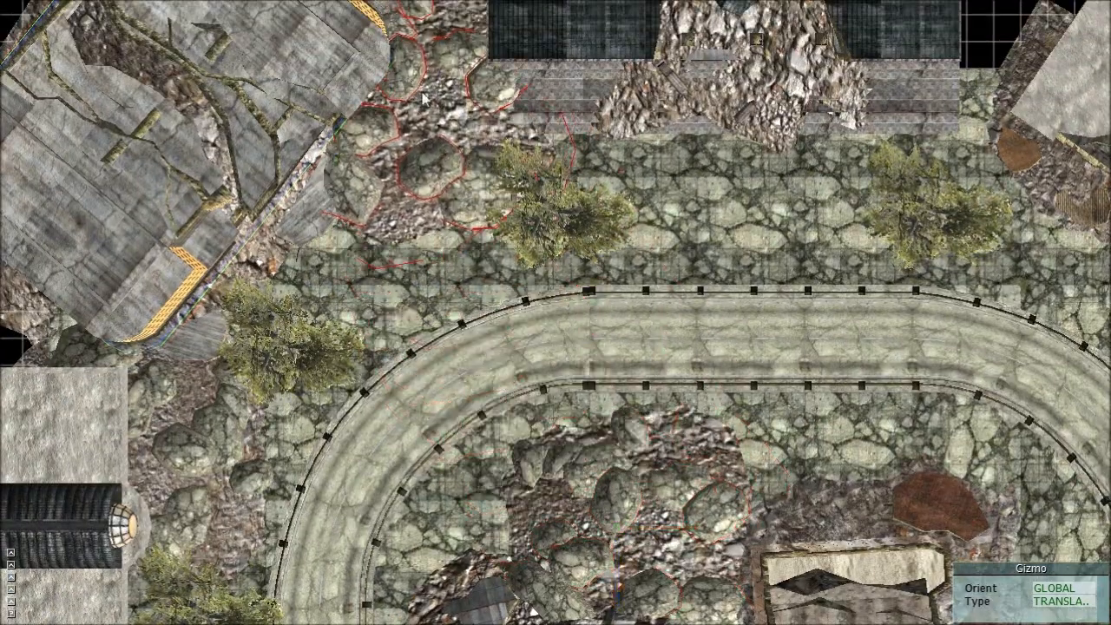
pyautogui.click(423, 155)
pyautogui.keyDown('shift'); pyautogui.moveTo(547, 193); pyautogui.dragTo(256, 322, button='middle'); pyautogui.keyUp('shift')
pyautogui.hotkey('shift', 'd')
pyautogui.click(632, 296)
pyautogui.keyDown('shift'); pyautogui.moveTo(632, 295); pyautogui.dragTo(429, 171, button='middle'); pyautogui.keyUp('shift')
pyautogui.hotkey('shift', 'd')
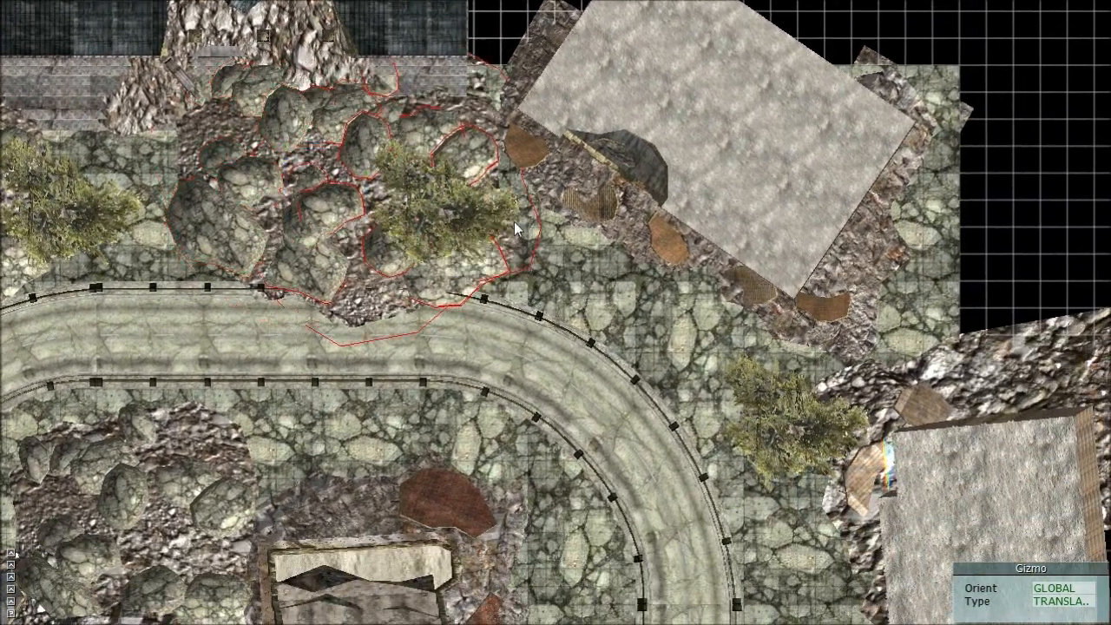
pyautogui.click(854, 348)
# Step: Duplicate the debris pile down the right outside of the track, between the guardrail and the long grey-roofed building
pyautogui.scroll(-3, 799, 299)
pyautogui.keyDown('shift'); pyautogui.moveTo(793, 299); pyautogui.dragTo(686, 106, button='middle'); pyautogui.keyUp('shift')
pyautogui.scroll(1, 643, 104)
pyautogui.hotkey('shift', 'd')
pyautogui.click(678, 356)
pyautogui.press('r')
pyautogui.rightClick(534, 245)
pyautogui.hotkey('shift', 'd')
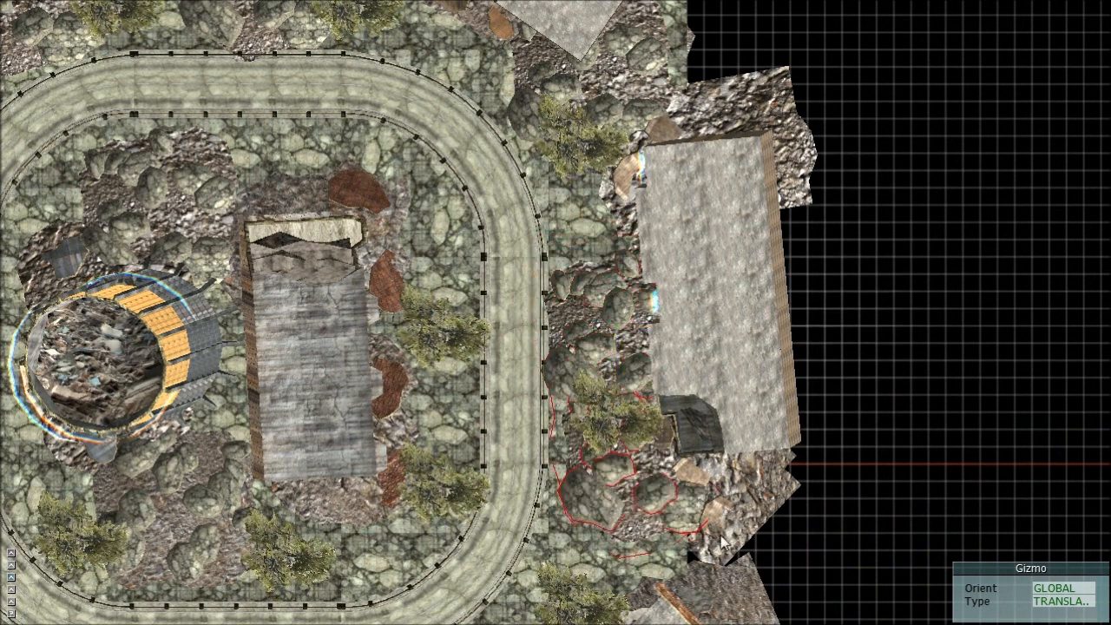
# Step: Duplicate the debris pile at the long grey-roofed building's lower end and onward around the track's lower right corner
pyautogui.click(667, 476)
pyautogui.hotkey('shift', 'd')
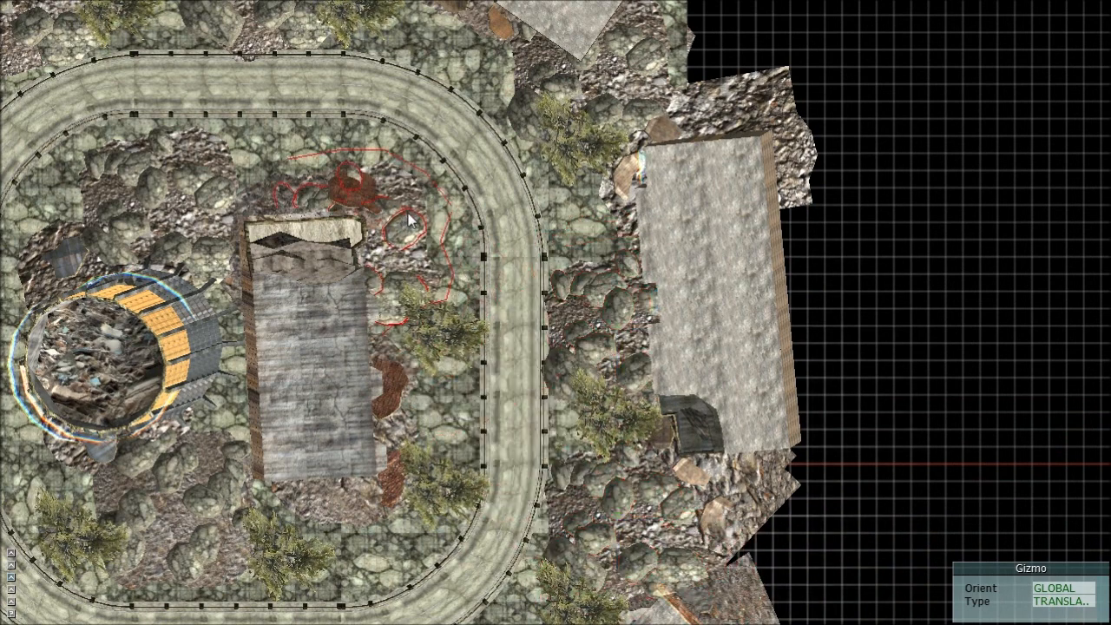
pyautogui.scroll(-3, 427, 172)
pyautogui.hotkey('shift', 'd')
pyautogui.moveTo(734, 531); pyautogui.dragTo(777, 219, button='middle')
pyautogui.scroll(3, 777, 220)
pyautogui.hotkey('shift', 'd')
# Step: Fly through the scene at ground level to examine the debris piles, trees and buildings along the track
pyautogui.moveTo(513, 208); pyautogui.dragTo(501, 246, button='middle')
pyautogui.scroll(5, 500, 246)
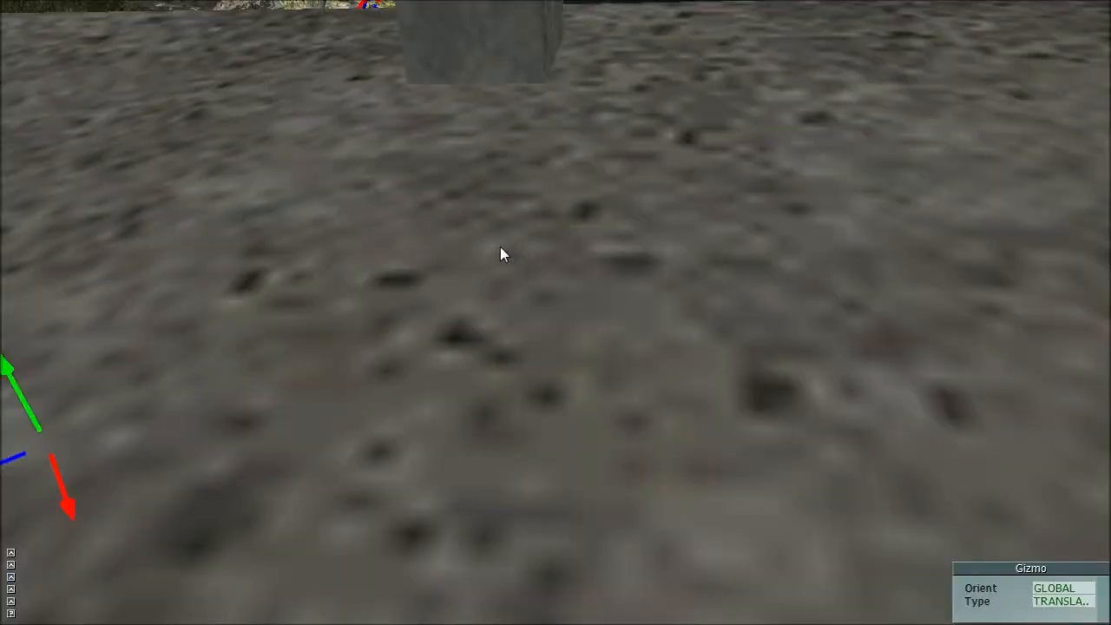
pyautogui.press('w')
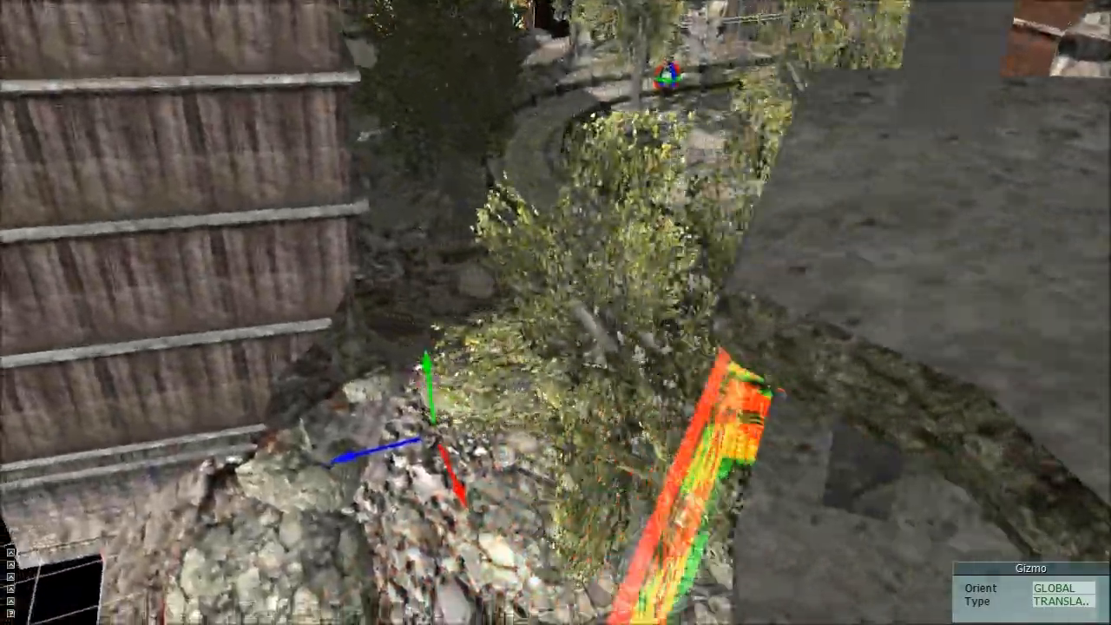
pyautogui.press('w')
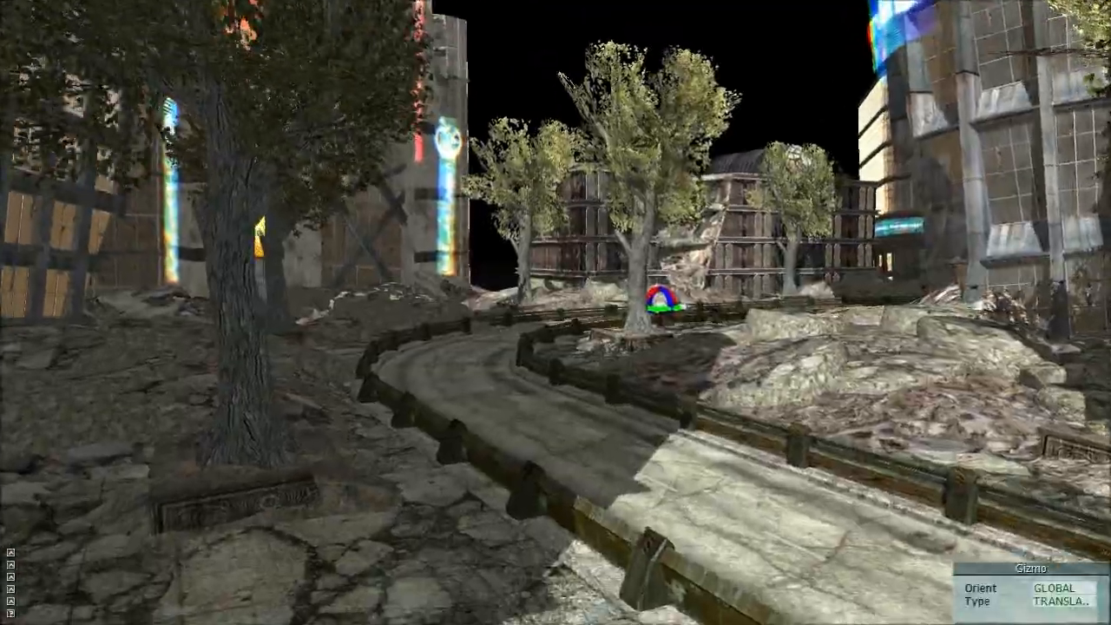
pyautogui.press('d')
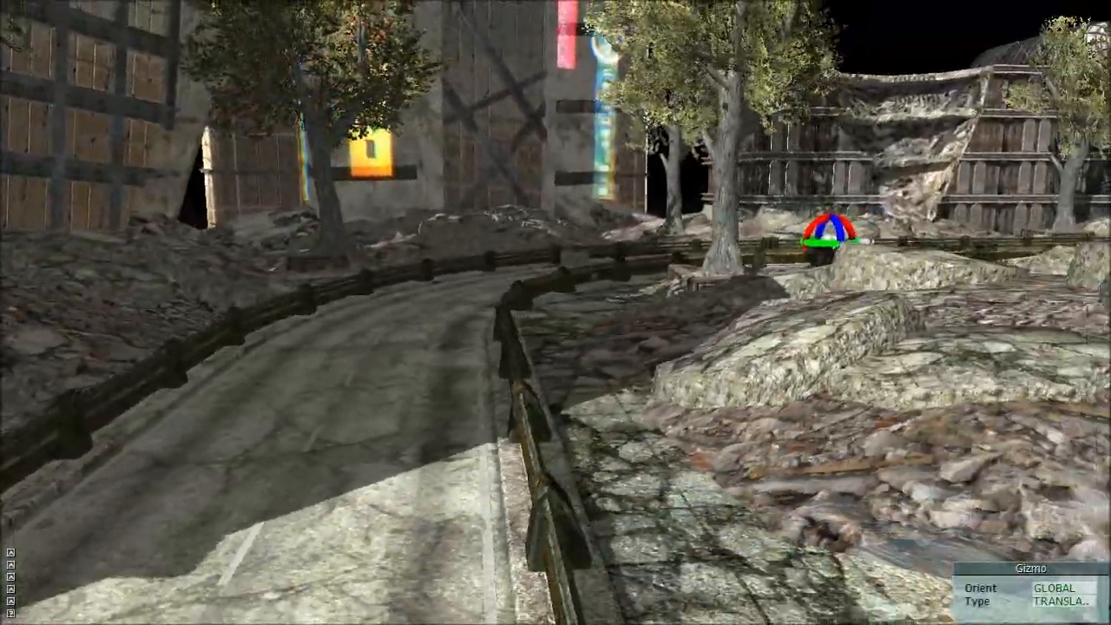
pyautogui.press('a')
pyautogui.press('w')
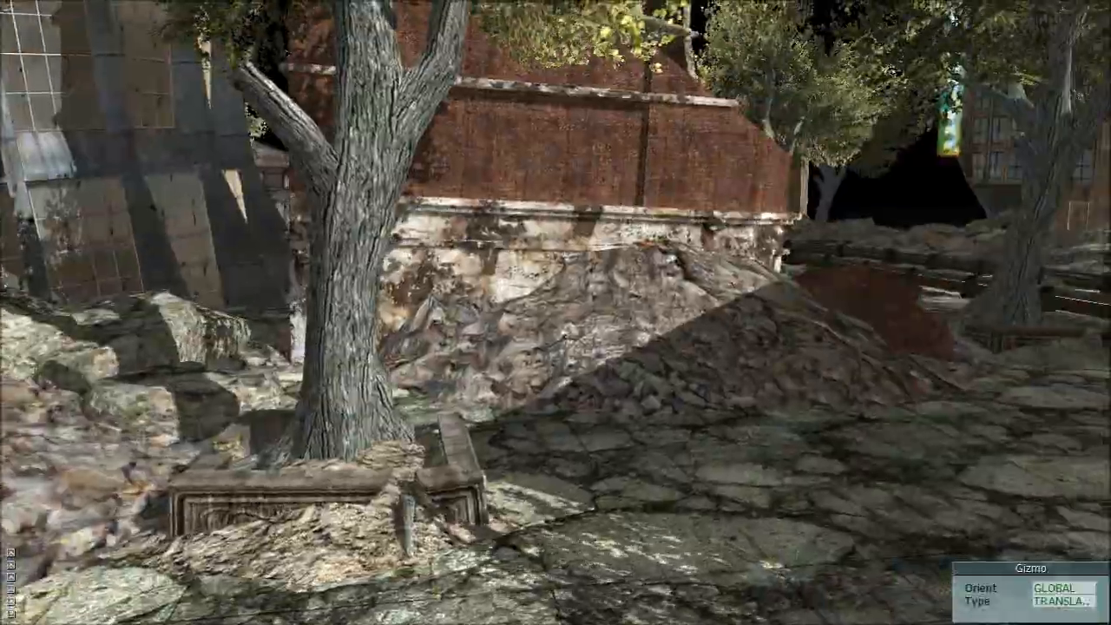
pyautogui.press('w')
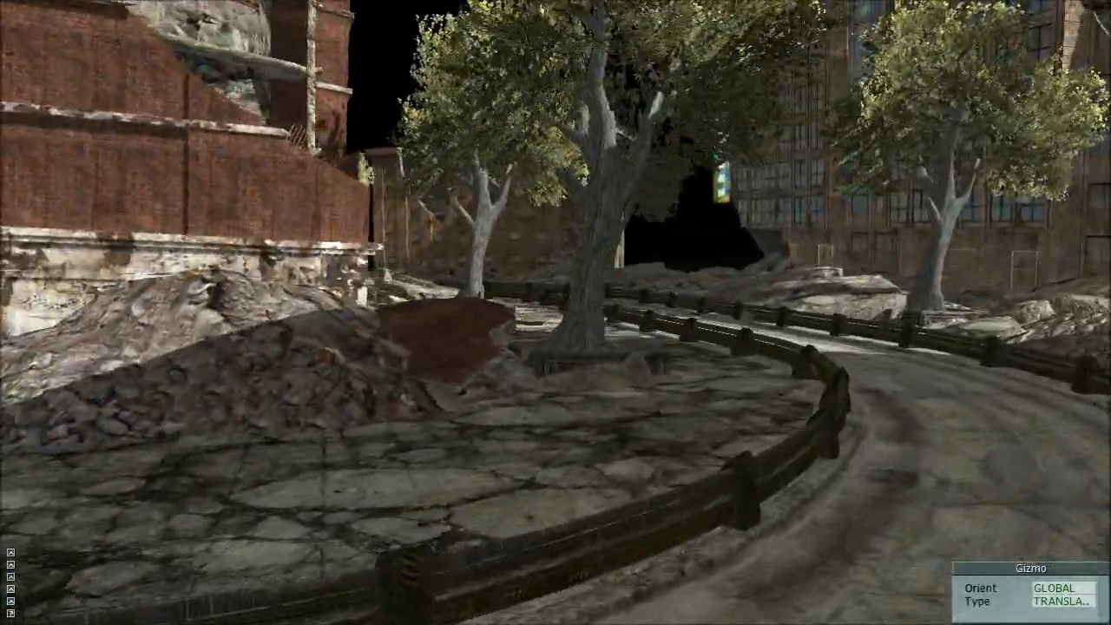
pyautogui.press('s')
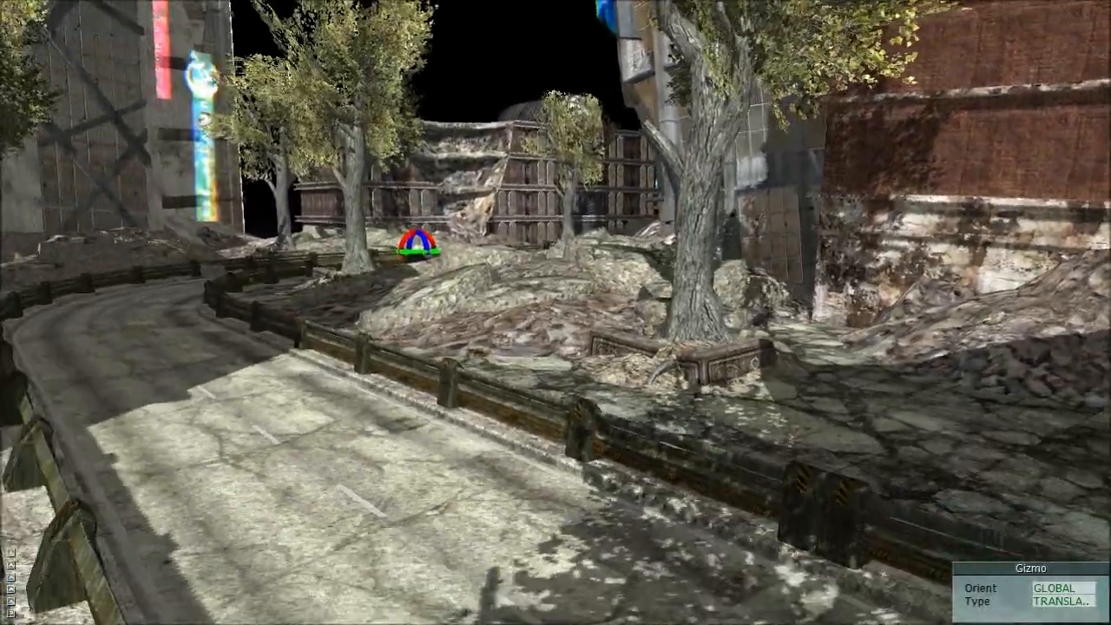
pyautogui.press('d')
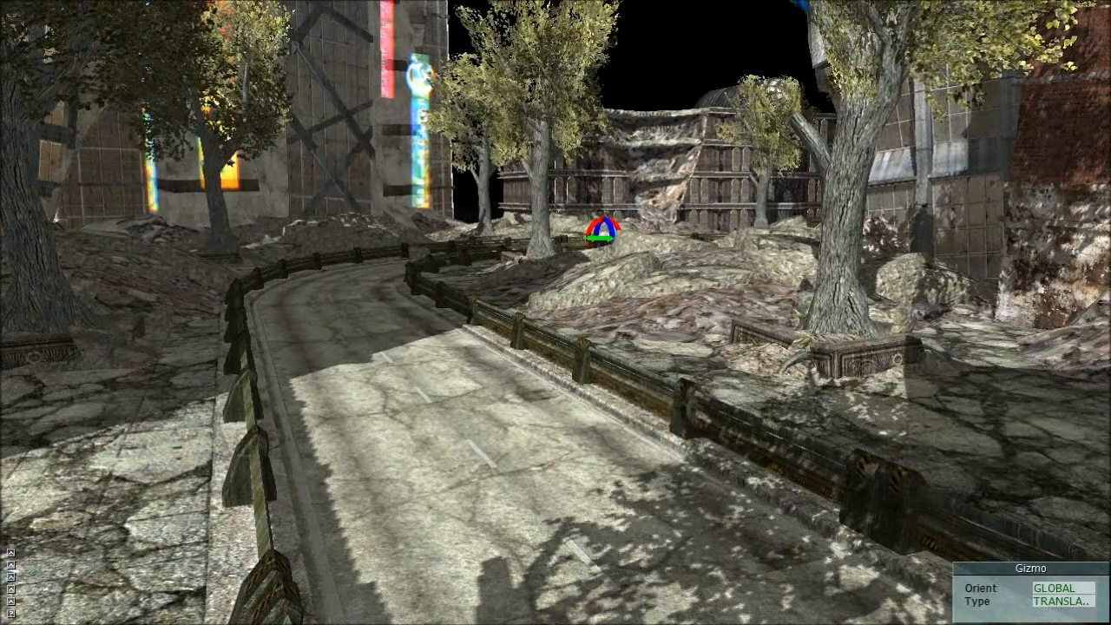
pyautogui.press('d')
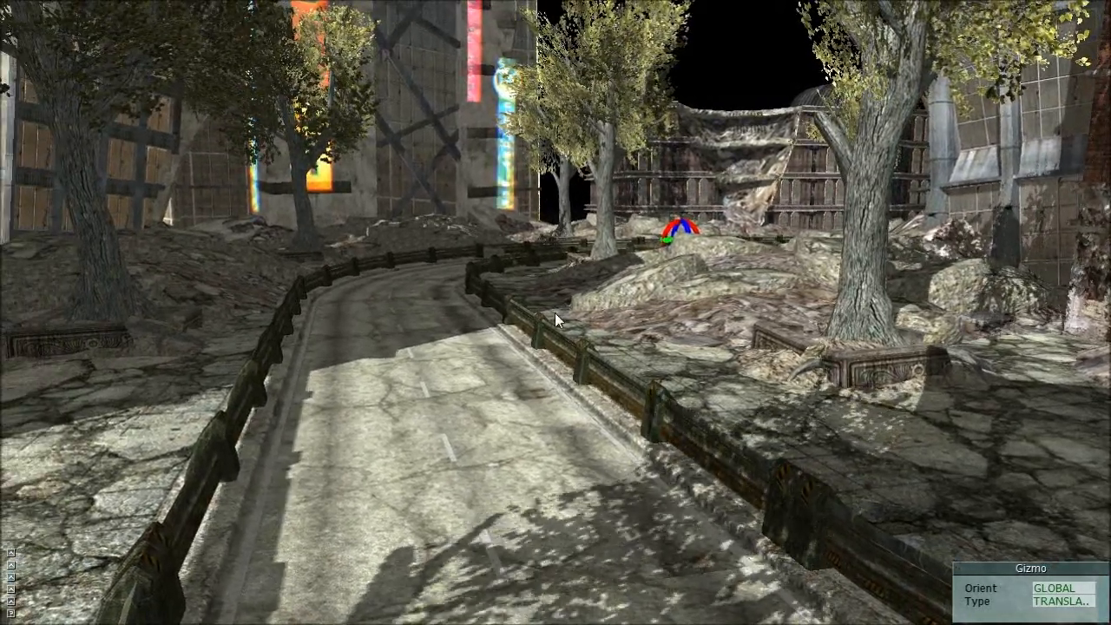
# Step: Add a paged geometry detail layer and name it Grass
pyautogui.press('F2')
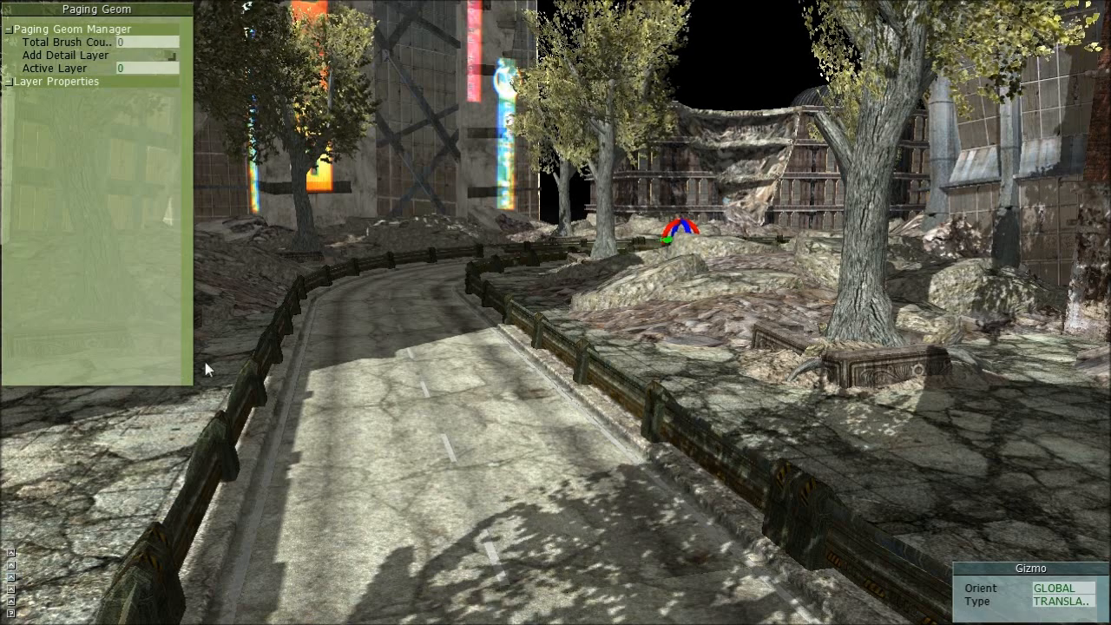
pyautogui.moveTo(194, 382); pyautogui.dragTo(251, 318)
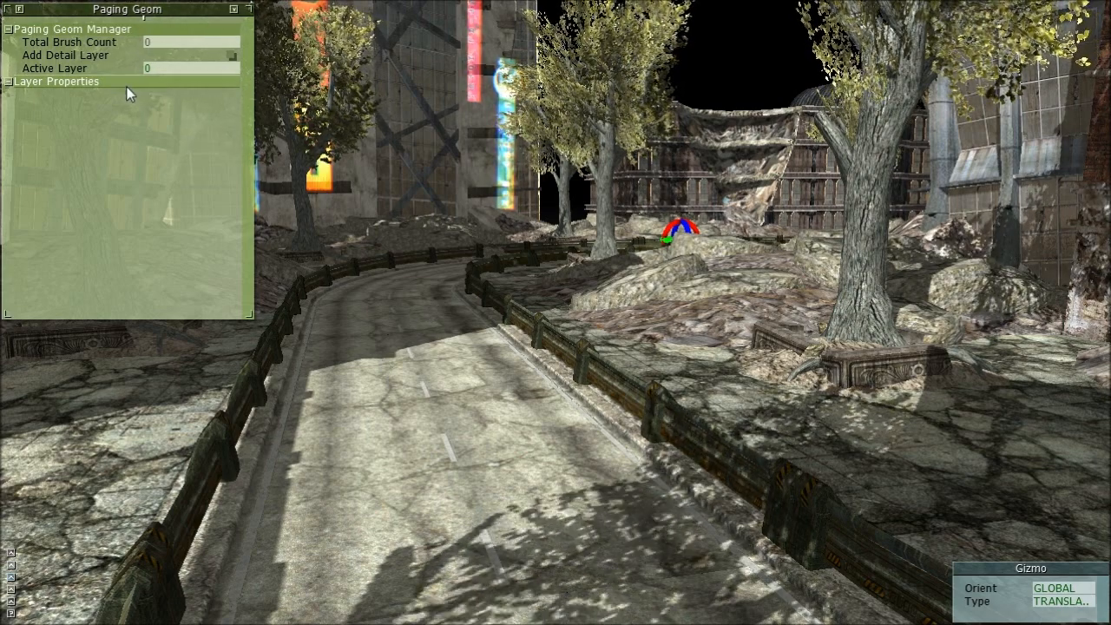
pyautogui.click(227, 54)
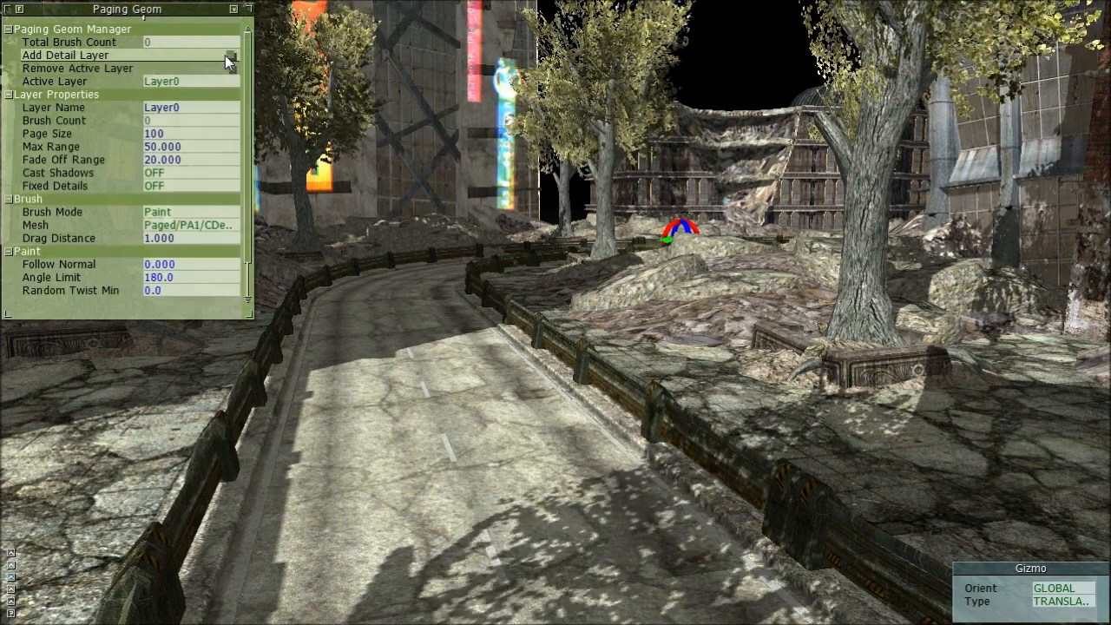
pyautogui.click(187, 107)
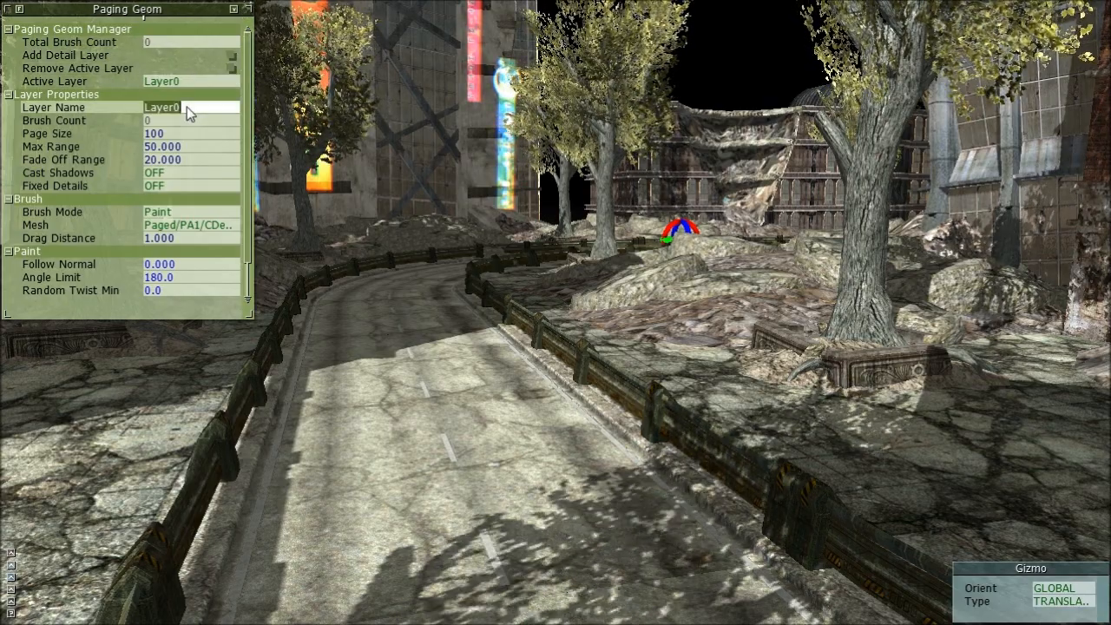
pyautogui.write('Grass')
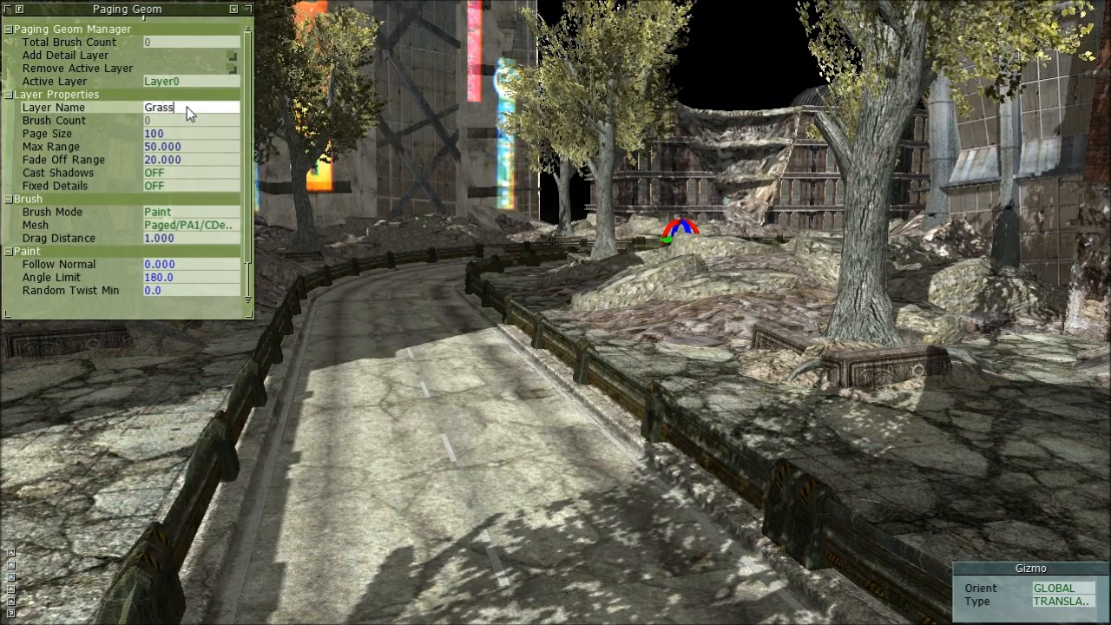
pyautogui.press('Return')
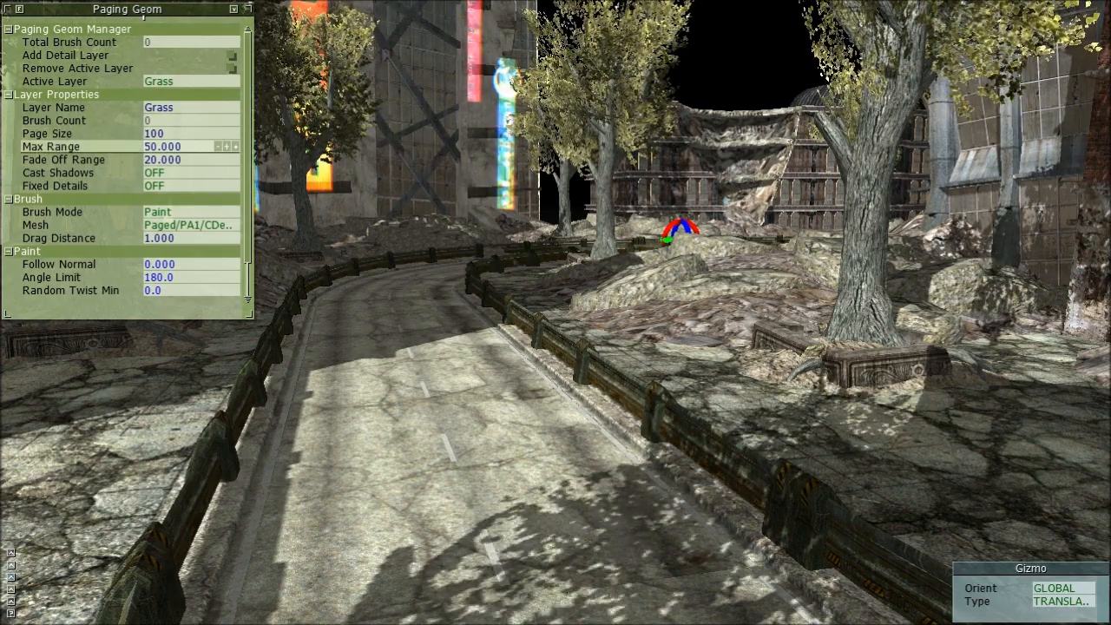
# Step: Try the Grass layer's Cast Shadows and Fixed Details options, returning each to off
pyautogui.click(176, 172)
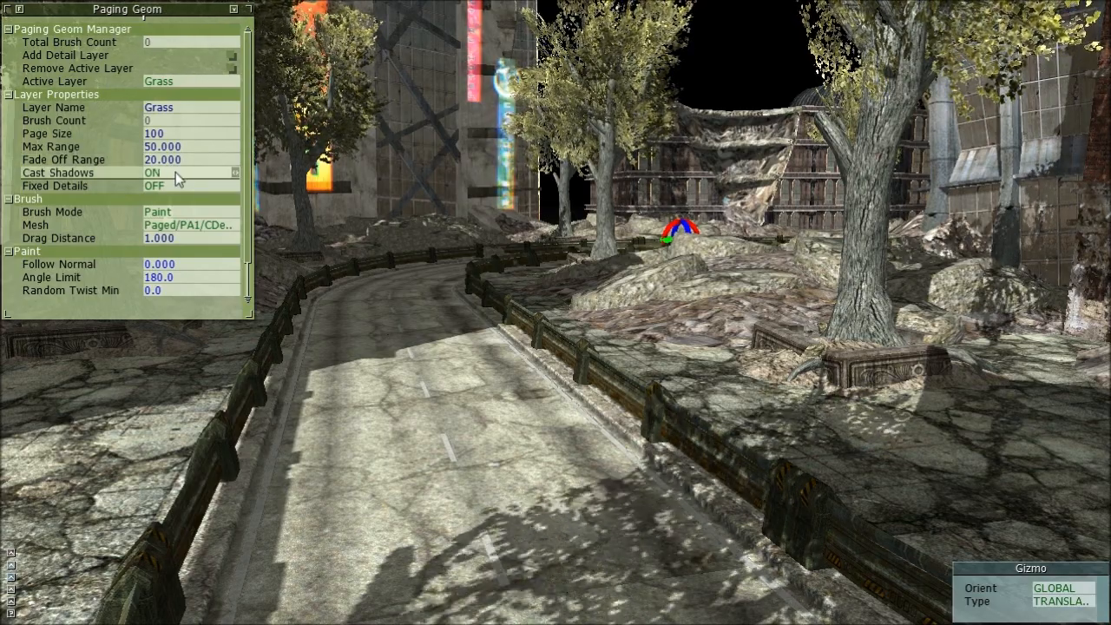
pyautogui.click(176, 172)
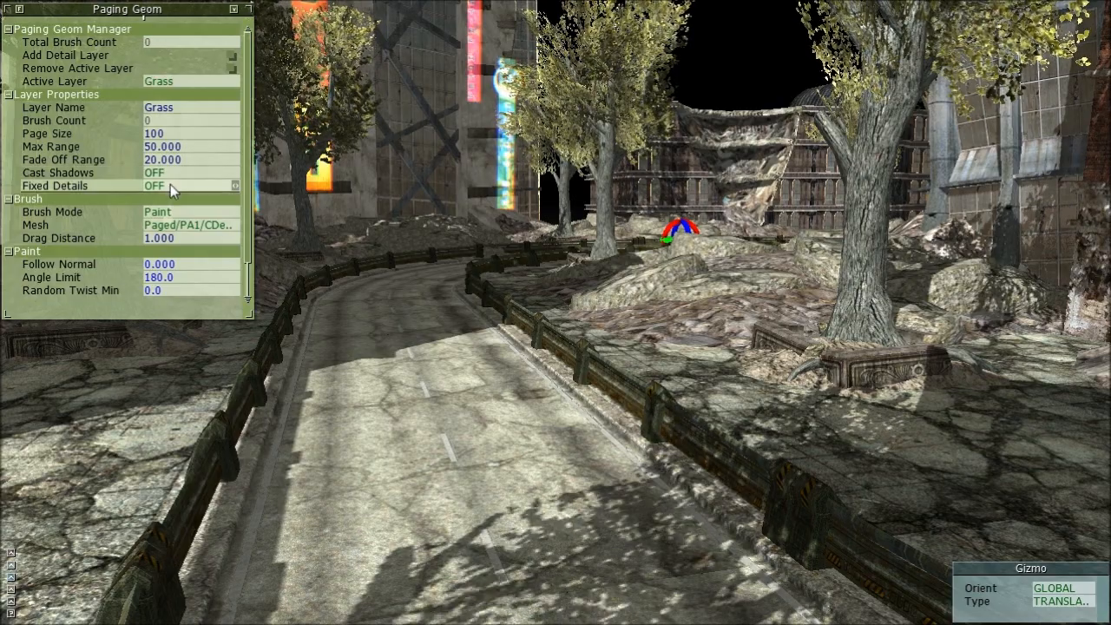
pyautogui.click(170, 184)
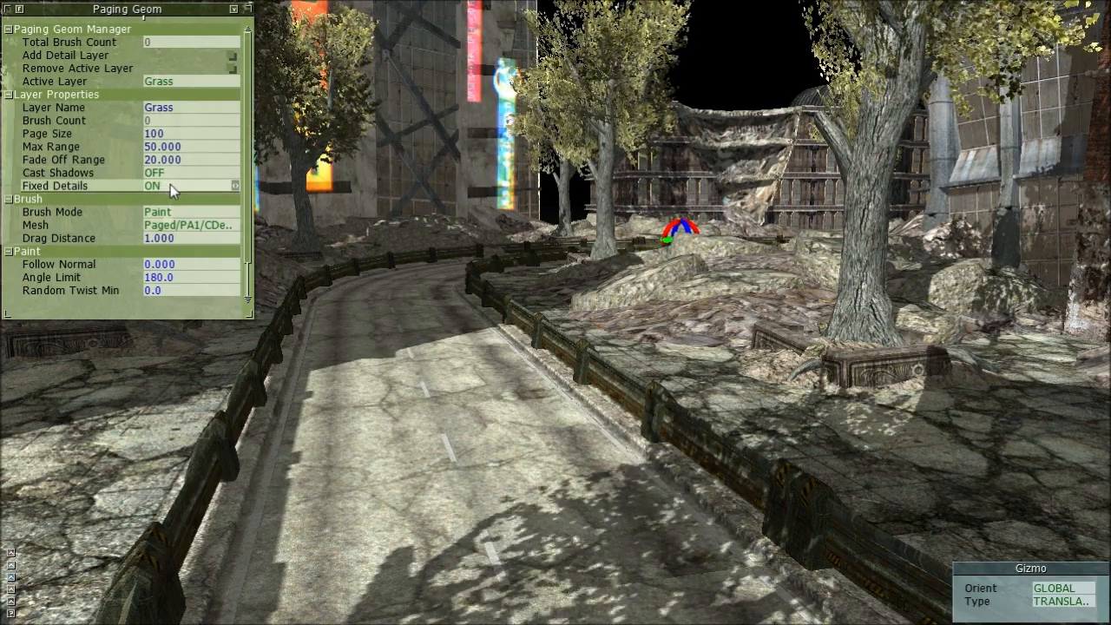
pyautogui.click(170, 184)
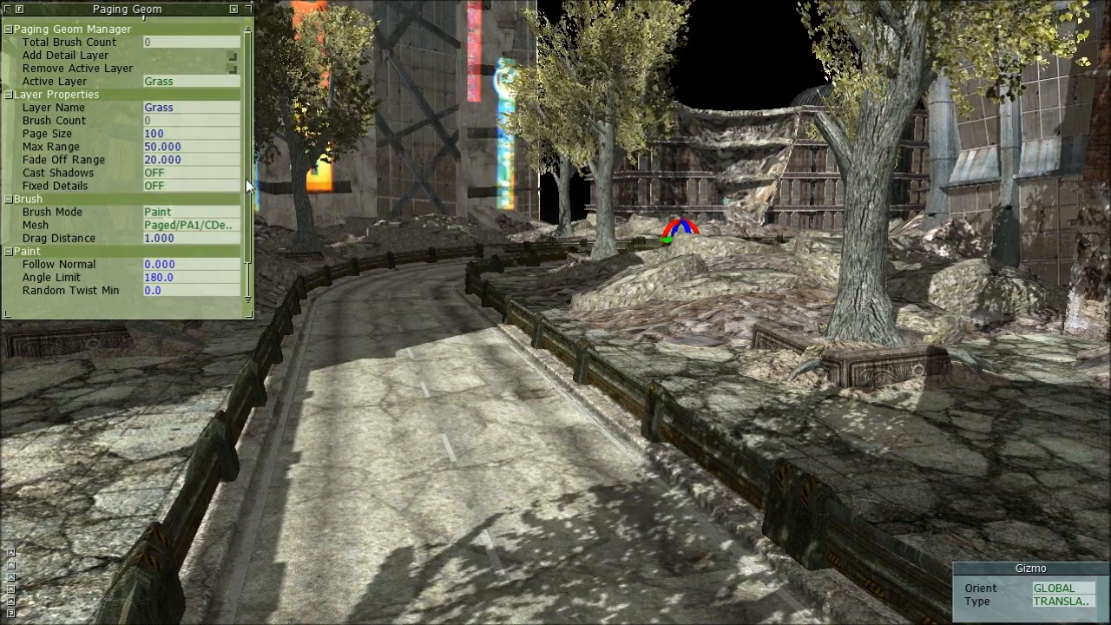
# Step: Choose Paged/PA1/LGrass2.mesh as the brush mesh and paint a patch of grass across the middle of the road
pyautogui.moveTo(249, 189); pyautogui.dragTo(249, 217)
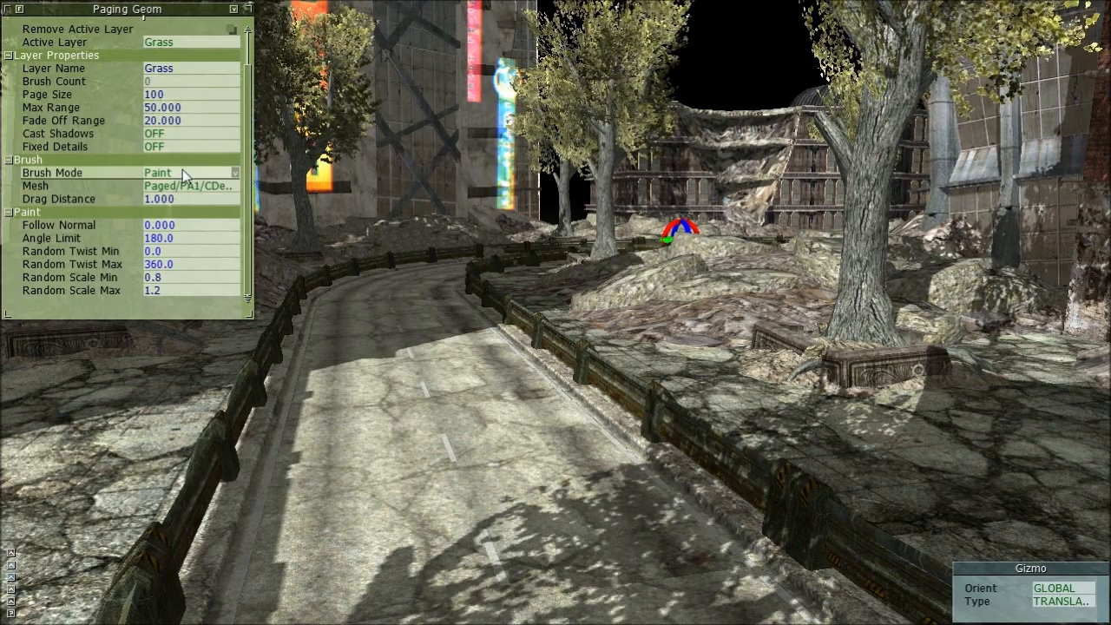
pyautogui.click(212, 173)
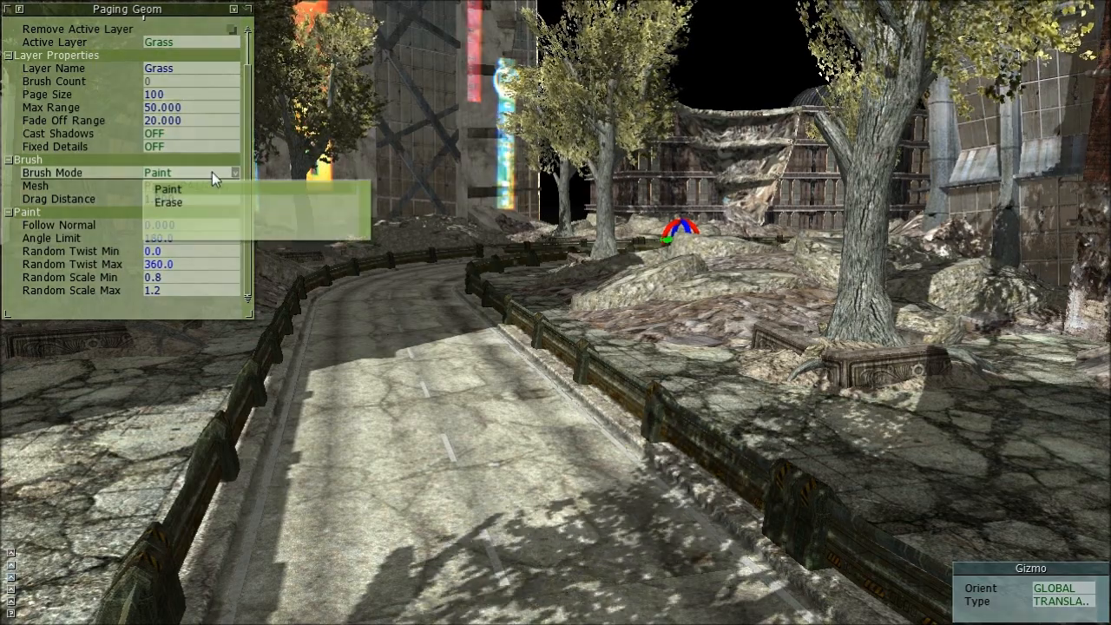
pyautogui.click(212, 172)
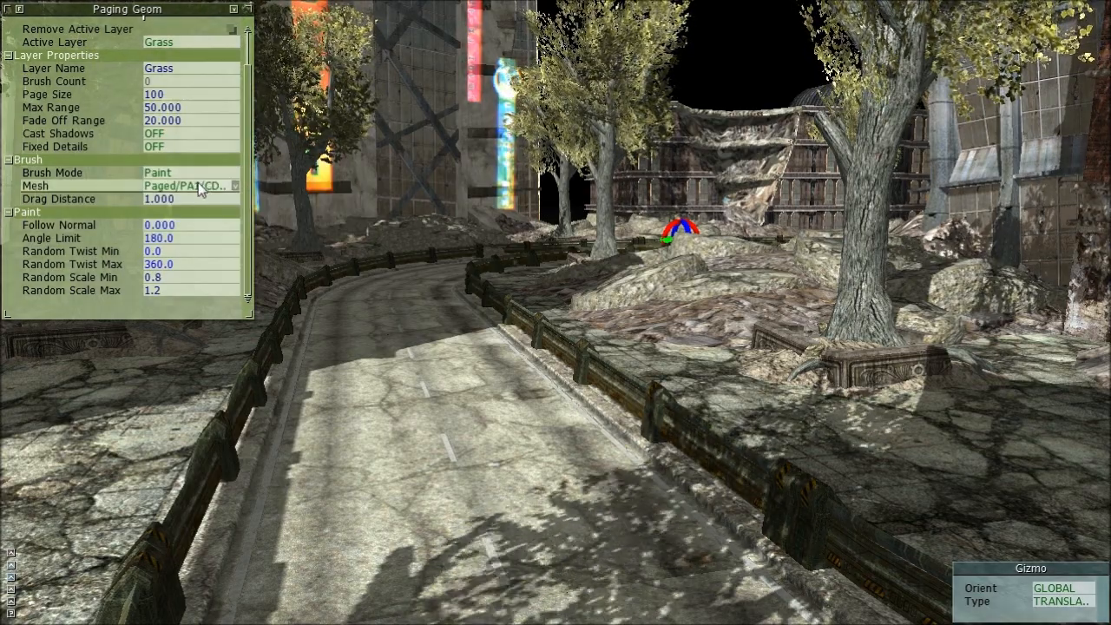
pyautogui.click(198, 183)
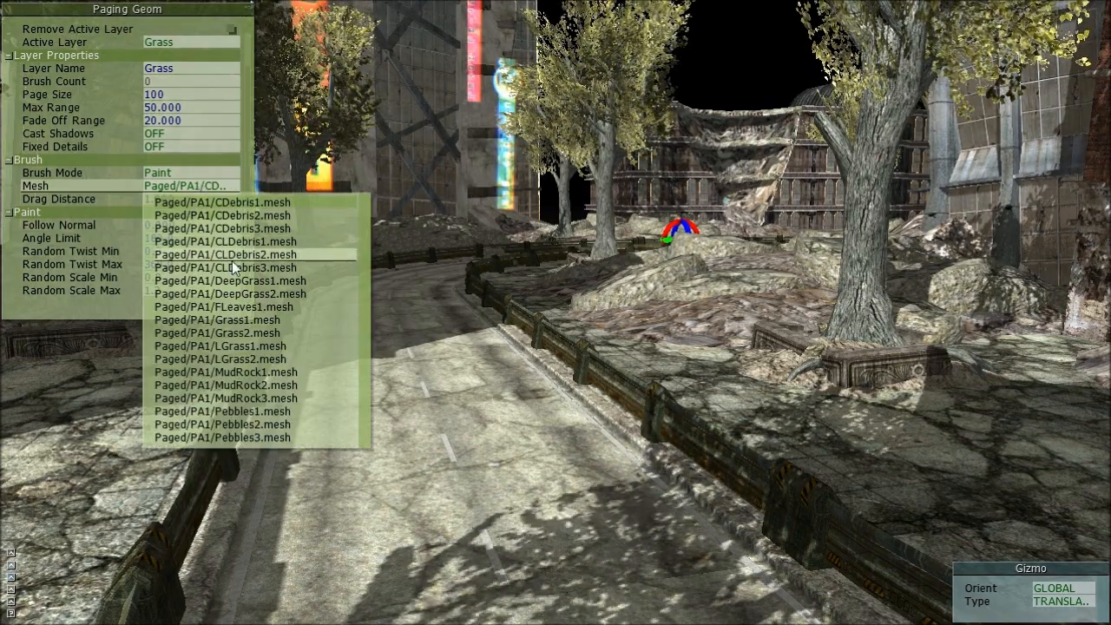
pyautogui.click(277, 357)
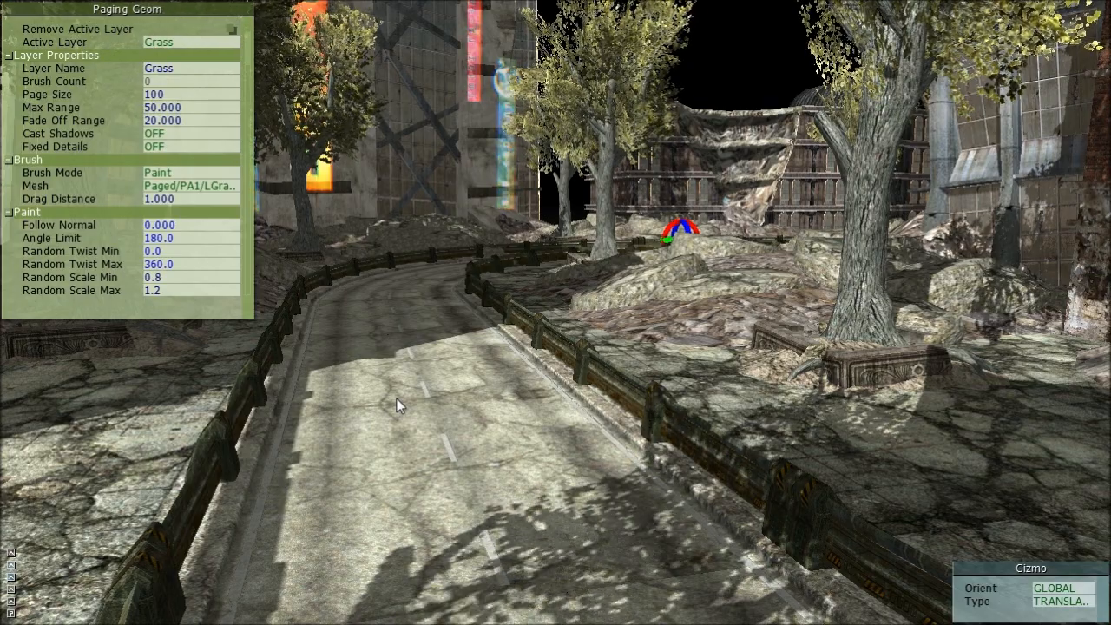
pyautogui.moveTo(396, 401)
pyautogui.mouseDown()
pyautogui.moveTo(365, 437)
pyautogui.moveTo(400, 457)
pyautogui.moveTo(398, 439)
pyautogui.moveTo(363, 466)
pyautogui.moveTo(413, 440)
pyautogui.moveTo(339, 466)
pyautogui.moveTo(373, 434)
pyautogui.moveTo(395, 455)
pyautogui.moveTo(407, 446)
pyautogui.moveTo(402, 428)
pyautogui.moveTo(484, 437)
pyautogui.moveTo(497, 454)
pyautogui.moveTo(487, 482)
pyautogui.moveTo(565, 529)
pyautogui.moveTo(491, 487)
pyautogui.moveTo(521, 486)
pyautogui.moveTo(530, 474)
pyautogui.moveTo(505, 394)
pyautogui.mouseUp()
pyautogui.moveTo(505, 393); pyautogui.dragTo(473, 467, button='right')
pyautogui.press('w')
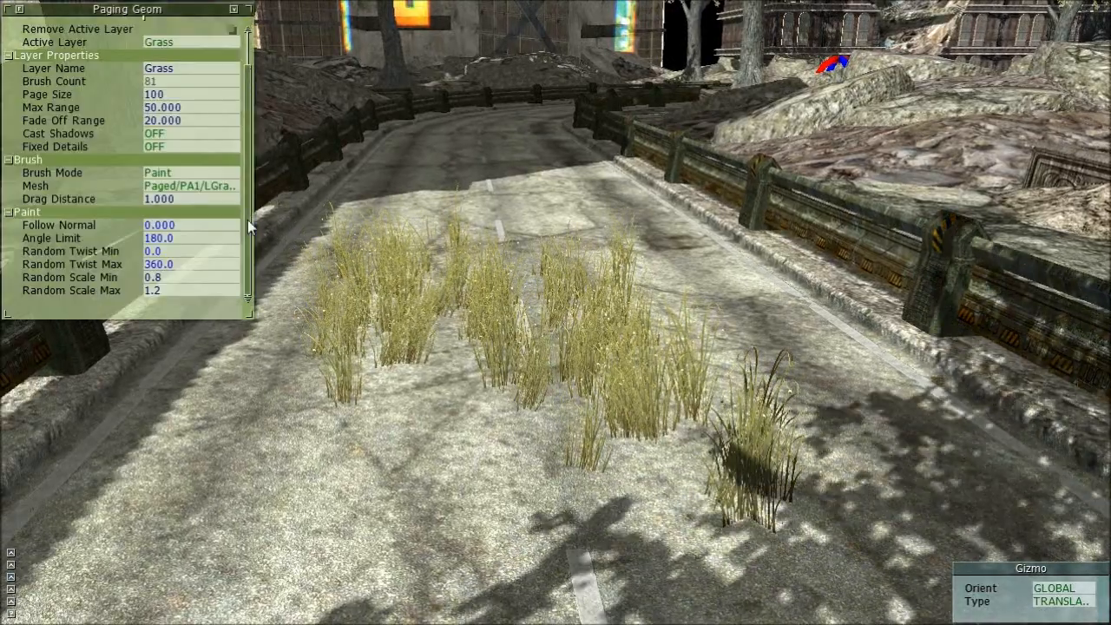
# Step: Switch the Grass layer's brush mode to Erase
pyautogui.moveTo(249, 318); pyautogui.dragTo(264, 349)
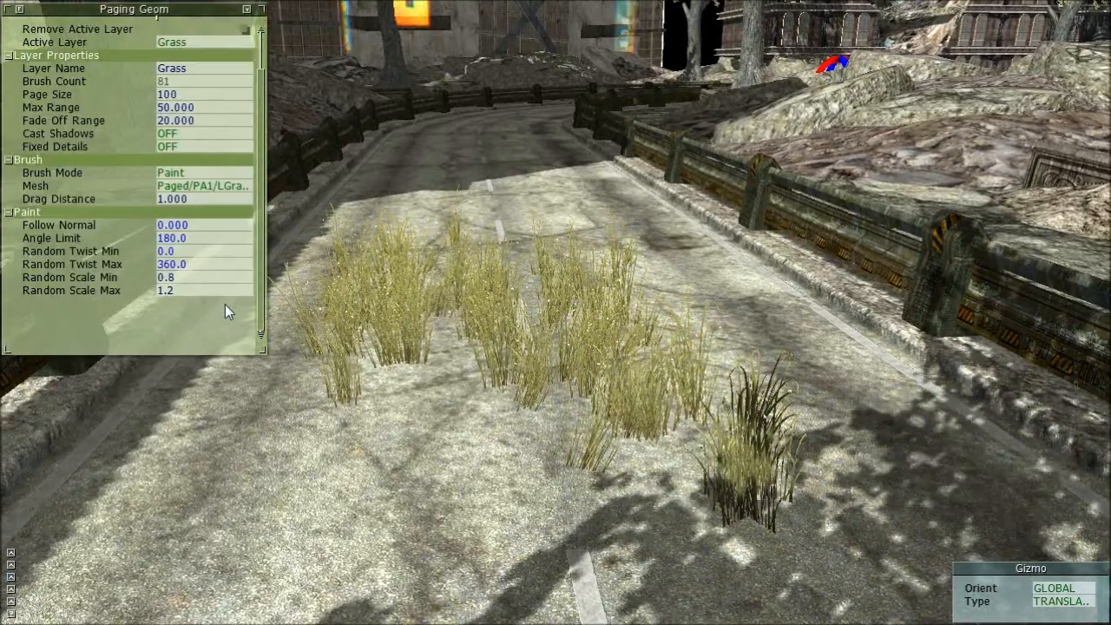
pyautogui.click(183, 173)
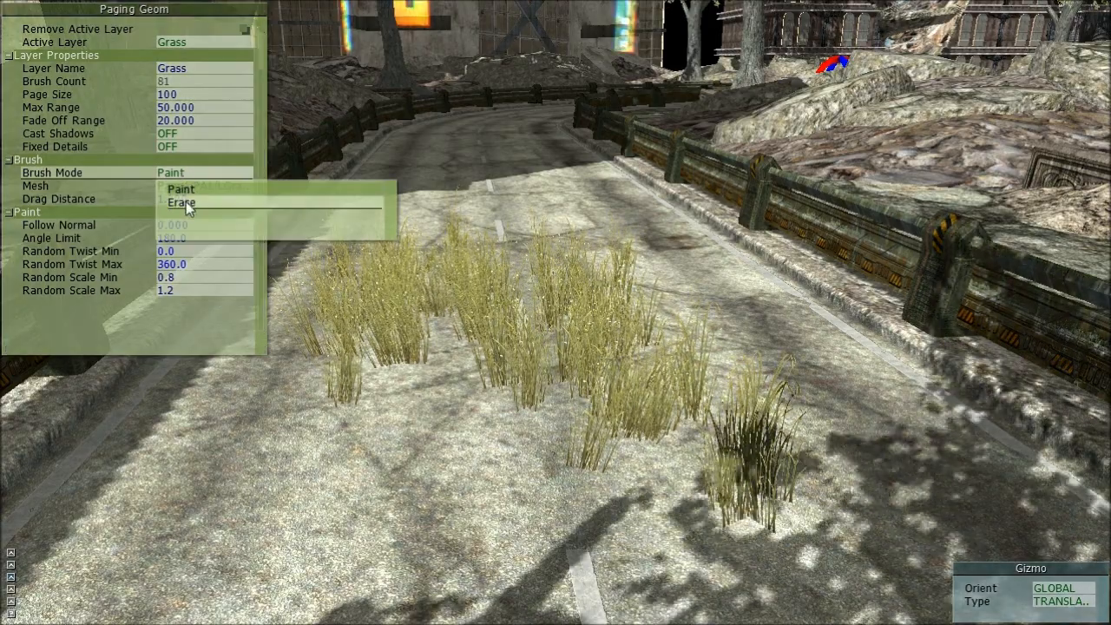
pyautogui.click(185, 201)
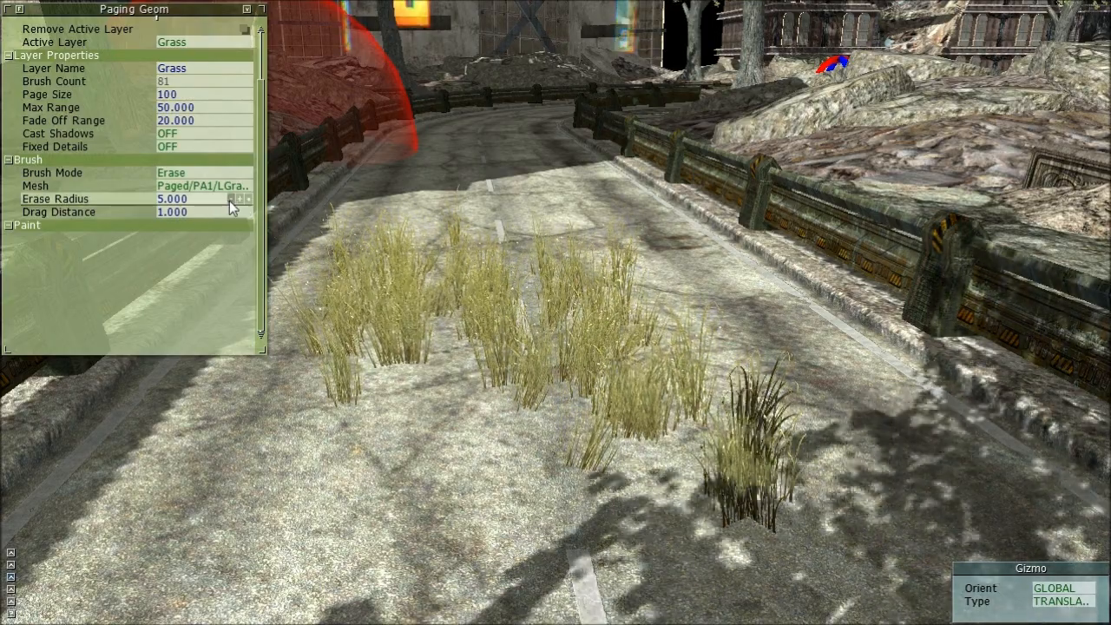
# Step: Set the Erase Radius to 2.55 and erase the nearer part of the grass patch beside the road's centre line
pyautogui.click(229, 201)
pyautogui.click(229, 201)
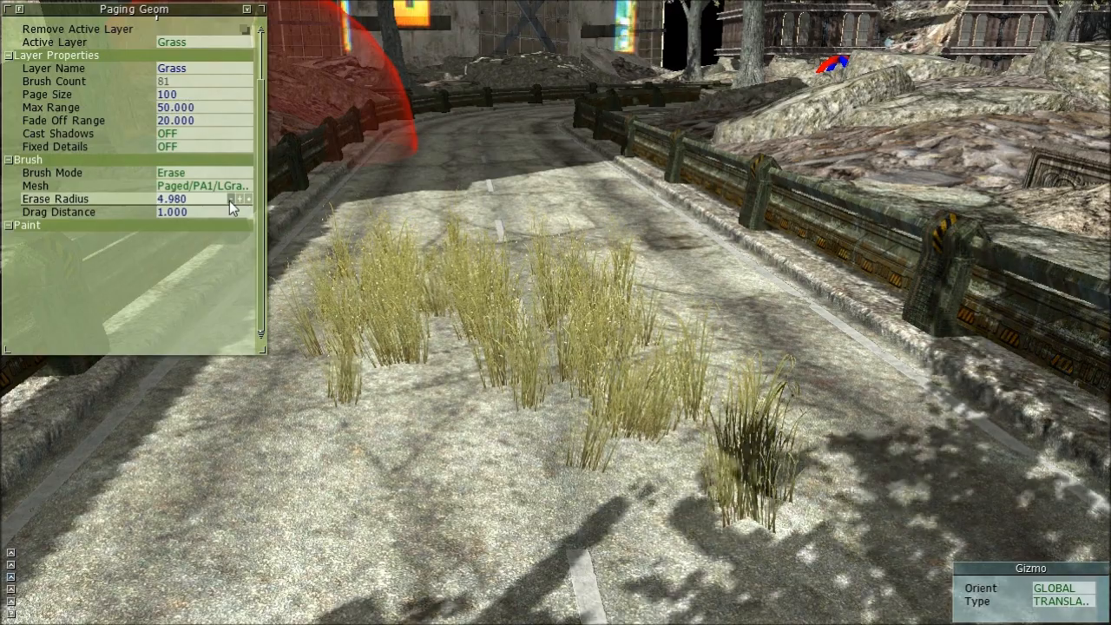
pyautogui.click(229, 201)
pyautogui.click(229, 200)
pyautogui.click(229, 200)
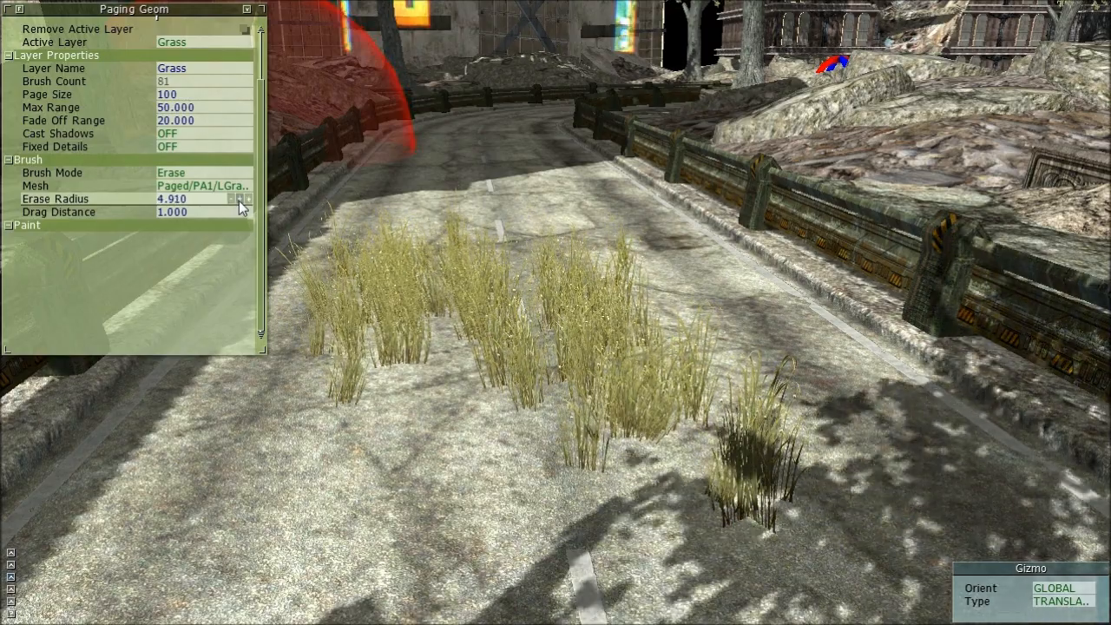
pyautogui.click(239, 200)
pyautogui.click(238, 201)
pyautogui.click(246, 200)
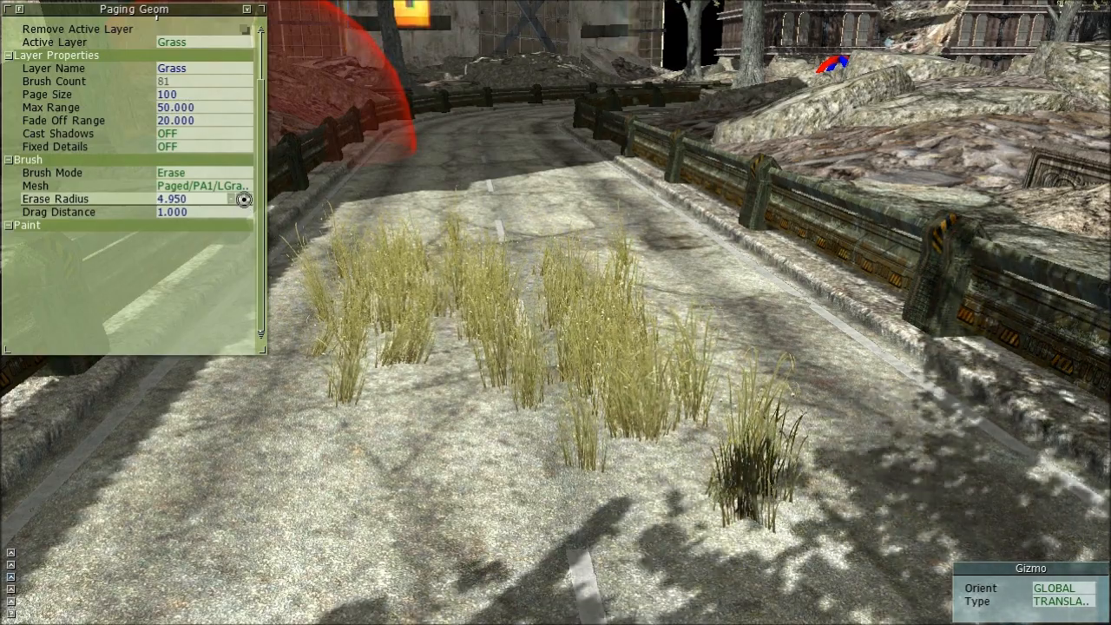
pyautogui.click(248, 199)
pyautogui.click(250, 200)
pyautogui.moveTo(255, 203)
pyautogui.mouseDown()
pyautogui.moveTo(306, 224)
pyautogui.moveTo(308, 166)
pyautogui.moveTo(181, 213)
pyautogui.moveTo(309, 196)
pyautogui.moveTo(281, 151)
pyautogui.moveTo(180, 196)
pyautogui.moveTo(300, 224)
pyautogui.moveTo(221, 152)
pyautogui.moveTo(297, 248)
pyautogui.moveTo(197, 197)
pyautogui.moveTo(279, 161)
pyautogui.moveTo(305, 191)
pyautogui.moveTo(295, 218)
pyautogui.moveTo(242, 128)
pyautogui.moveTo(337, 207)
pyautogui.moveTo(307, 153)
pyautogui.moveTo(237, 133)
pyautogui.moveTo(304, 179)
pyautogui.moveTo(295, 191)
pyautogui.moveTo(317, 204)
pyautogui.mouseUp()
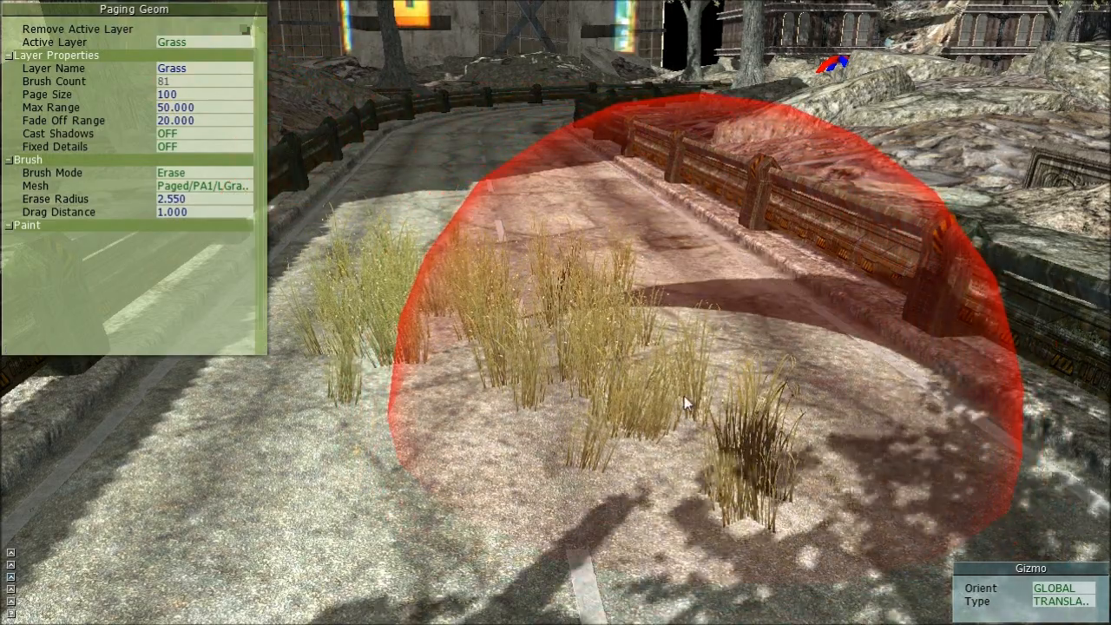
pyautogui.moveTo(701, 401)
pyautogui.mouseDown()
pyautogui.moveTo(690, 395)
pyautogui.moveTo(685, 407)
pyautogui.moveTo(713, 322)
pyautogui.mouseUp()
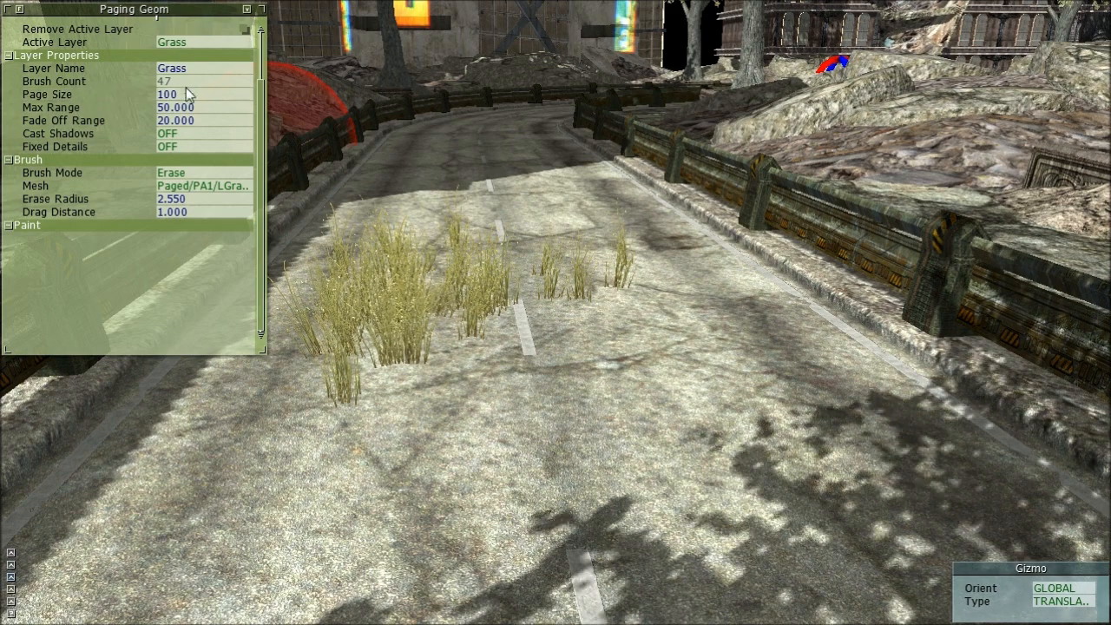
# Step: Paint a dense clump of grass on the debris pile beside the building, using Paint mode with a Drag Distance of 0.1
pyautogui.click(186, 173)
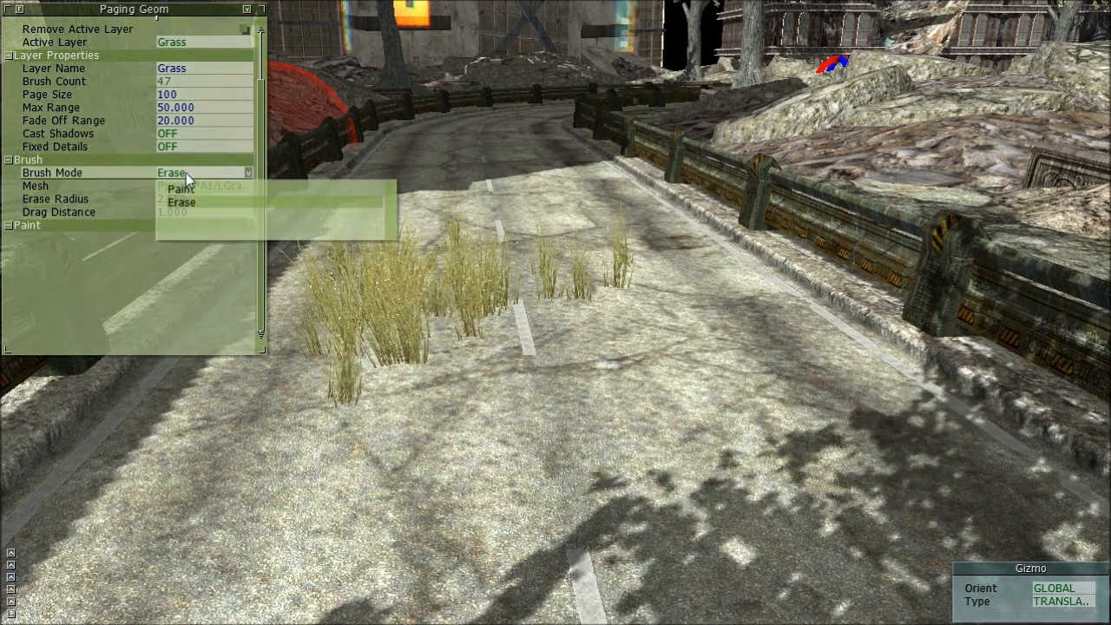
pyautogui.click(188, 189)
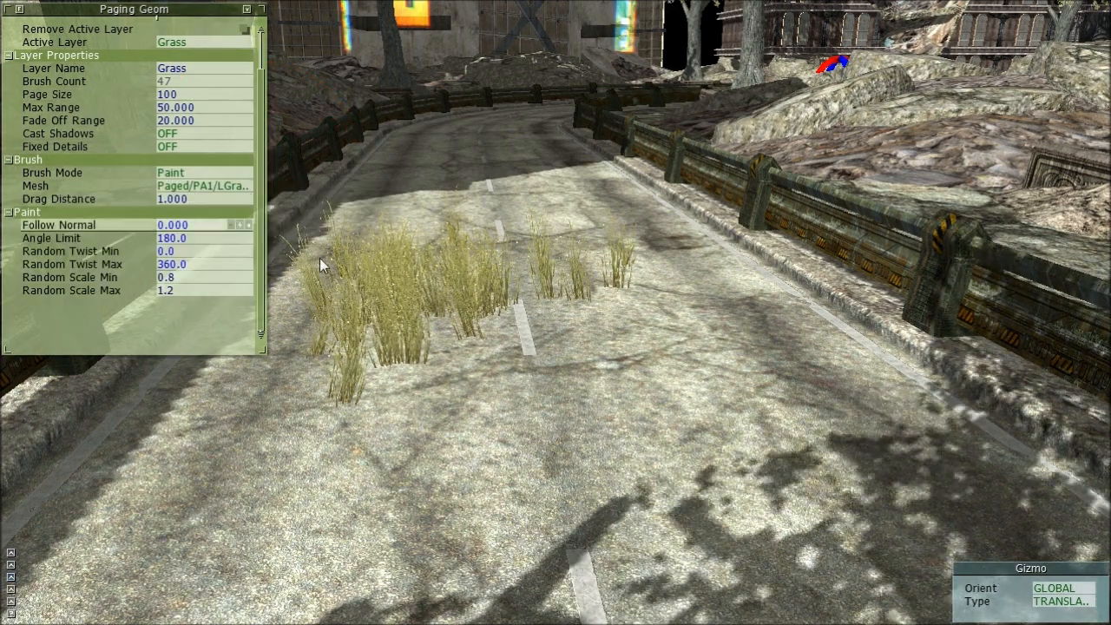
pyautogui.moveTo(387, 296)
pyautogui.mouseDown(button='right')
pyautogui.moveTo(278, 252)
pyautogui.moveTo(130, 230)
pyautogui.moveTo(521, 231)
pyautogui.moveTo(730, 191)
pyautogui.moveTo(734, 239)
pyautogui.moveTo(807, 348)
pyautogui.mouseUp(button='right')
pyautogui.press('w')
pyautogui.press('s')
pyautogui.moveTo(555, 312)
pyautogui.mouseDown(button='right')
pyautogui.moveTo(575, 328)
pyautogui.moveTo(555, 313)
pyautogui.mouseUp(button='right')
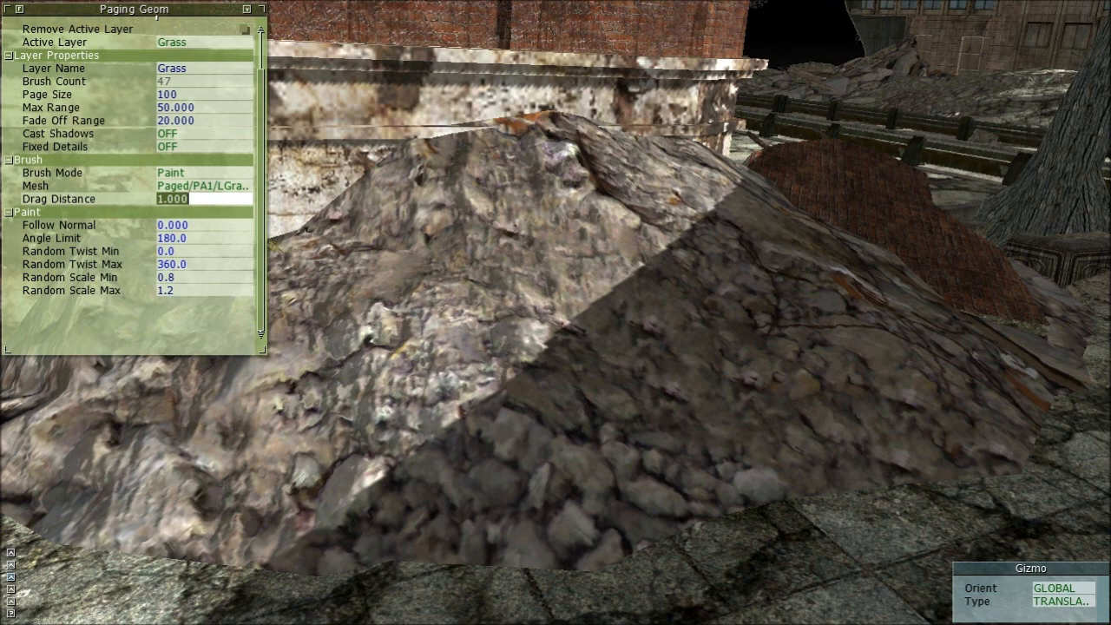
pyautogui.write('0.1')
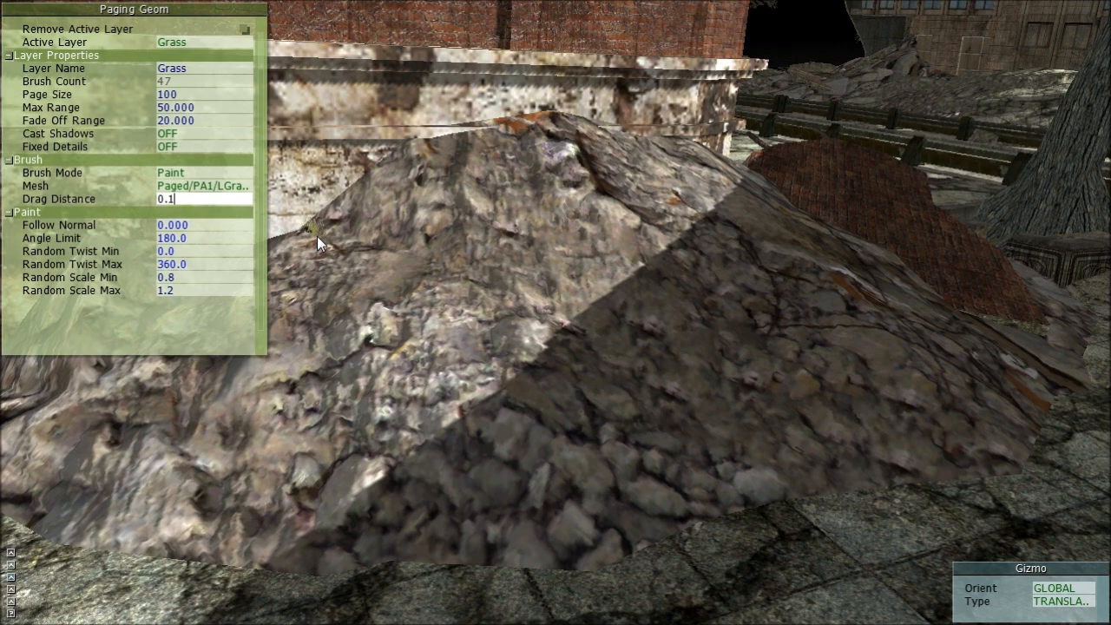
pyautogui.press('Return')
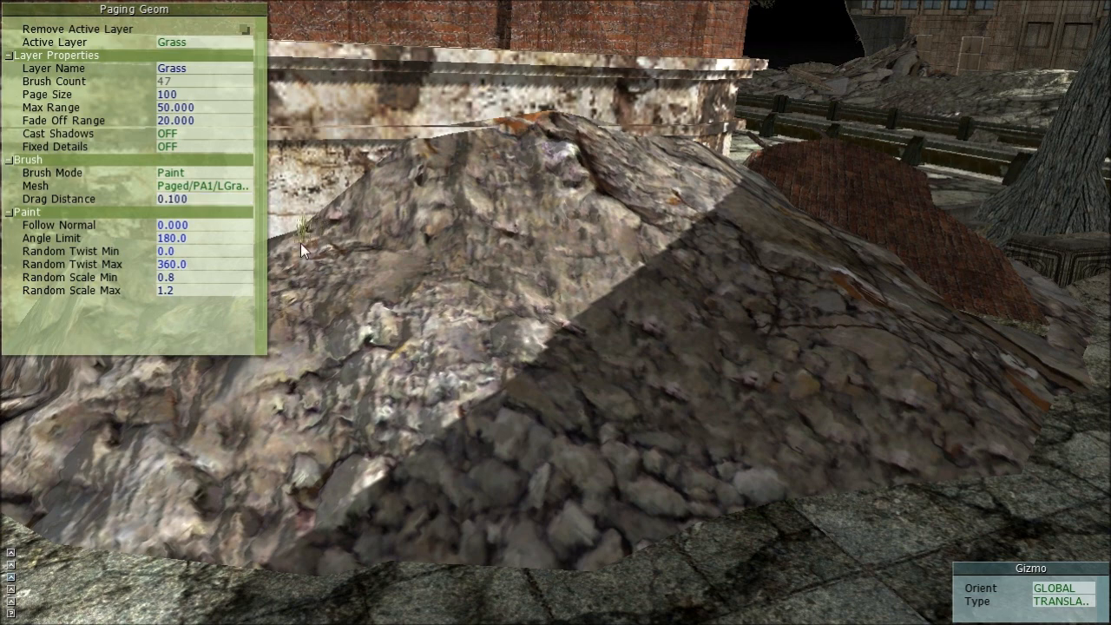
pyautogui.moveTo(335, 274)
pyautogui.mouseDown()
pyautogui.moveTo(349, 359)
pyautogui.moveTo(343, 321)
pyautogui.moveTo(356, 333)
pyautogui.mouseUp()
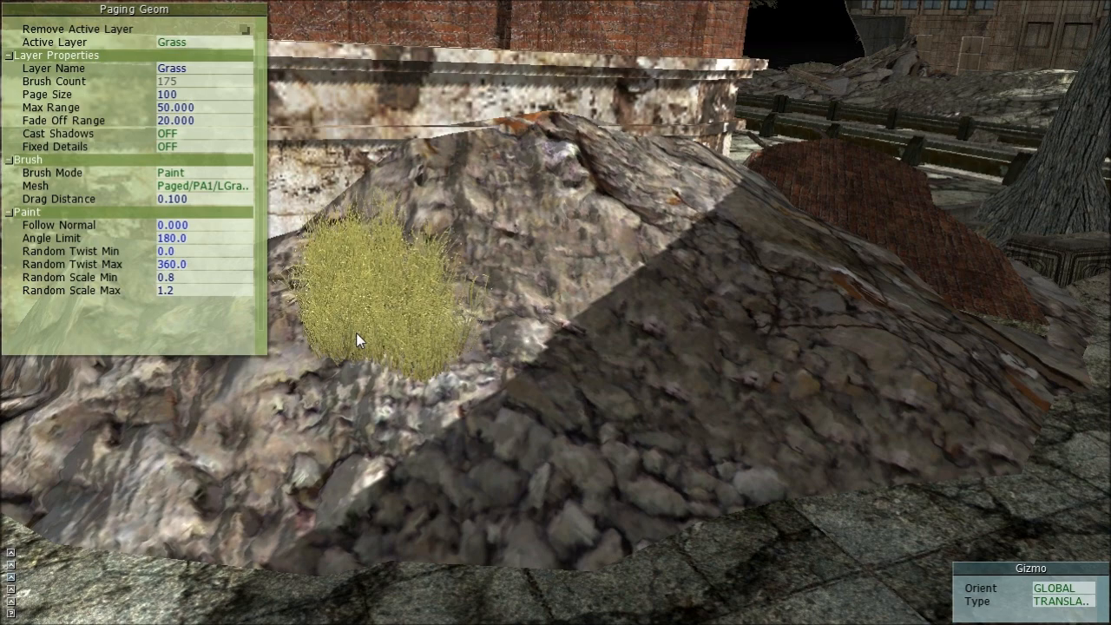
# Step: Try a Follow Normal value of 1 for the grass brush
pyautogui.click(178, 226)
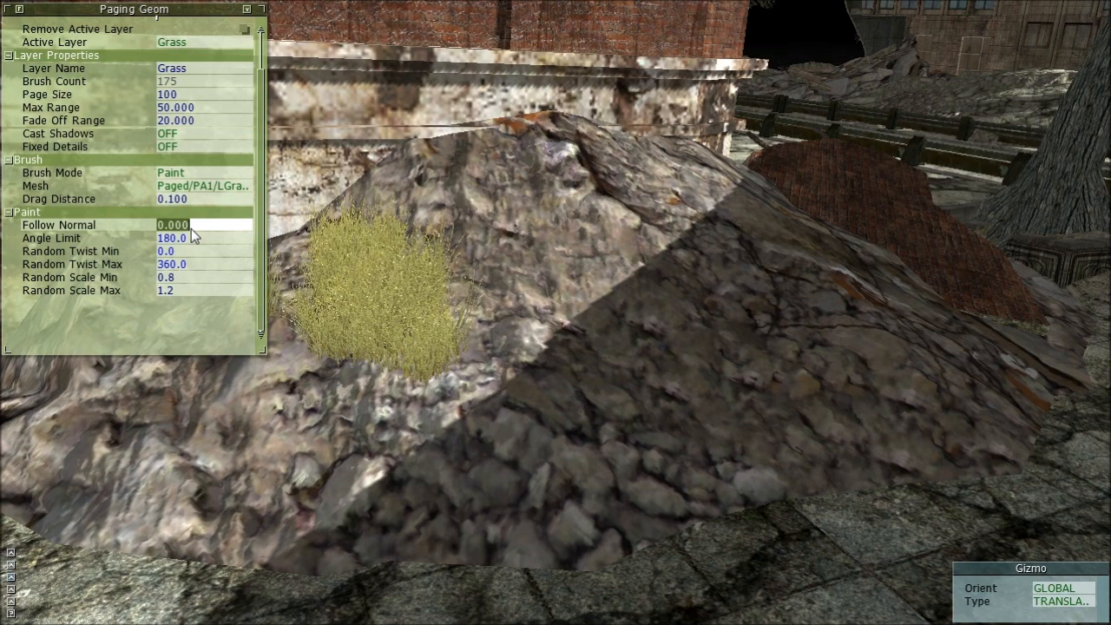
pyautogui.write('1')
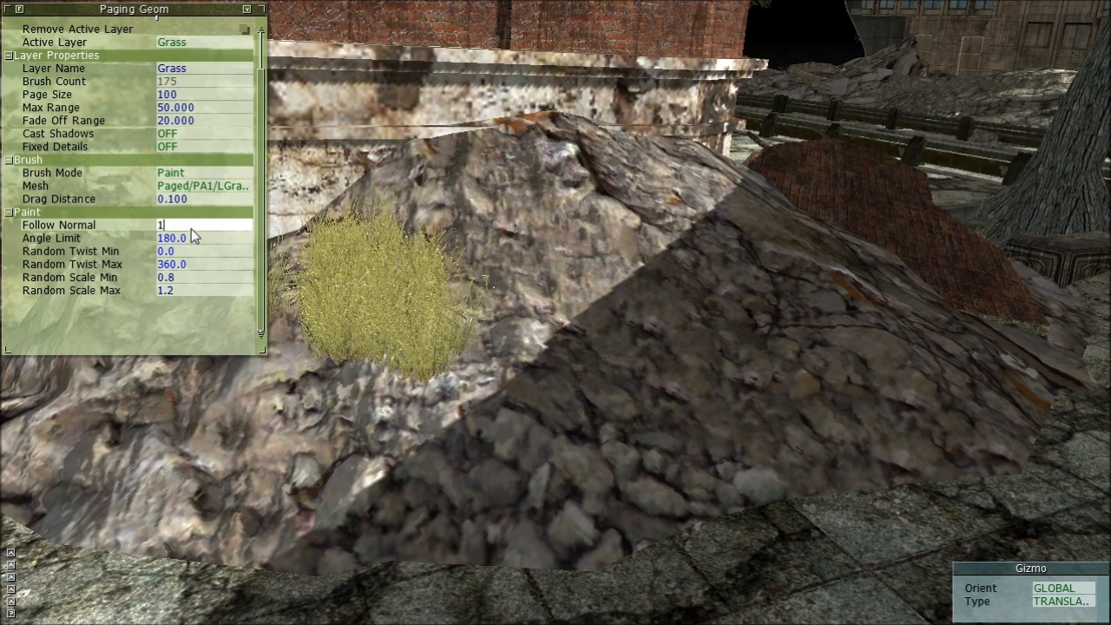
pyautogui.press('Return')
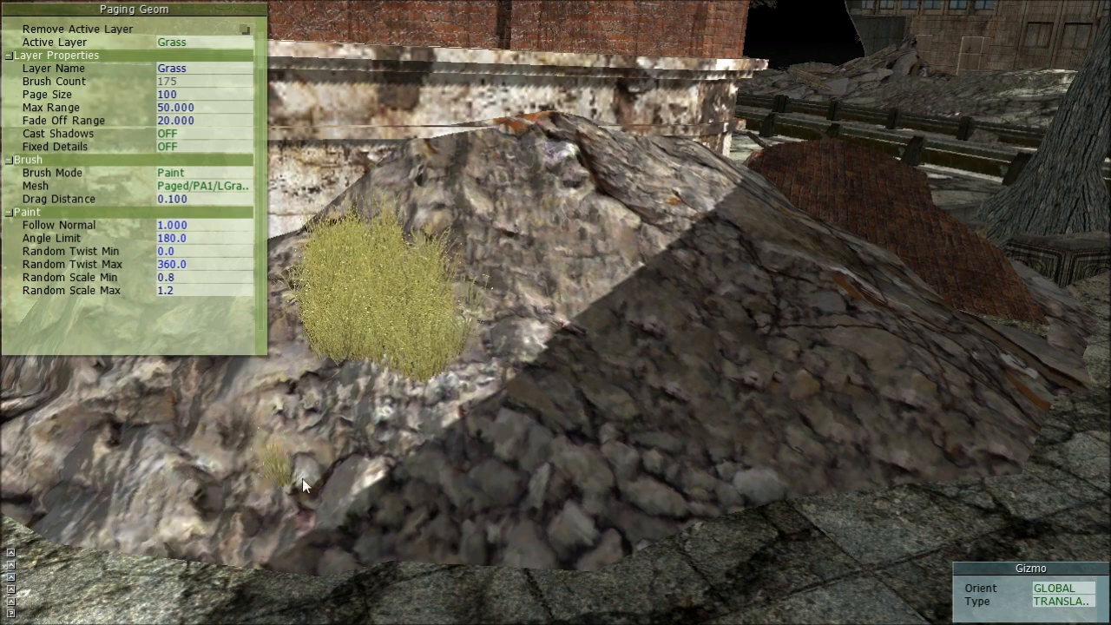
# Step: Set the Random Scale range to 0.5–2.0 and paint varied grass around the base of the debris pile
pyautogui.moveTo(356, 444); pyautogui.dragTo(204, 495, button='right')
pyautogui.press('w')
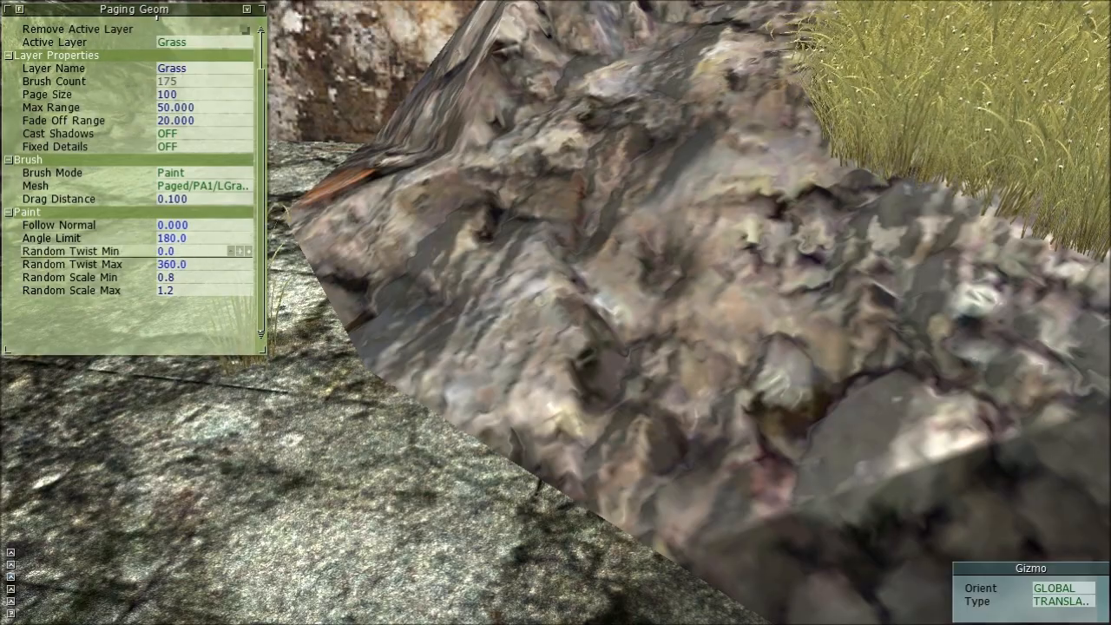
pyautogui.click(179, 290)
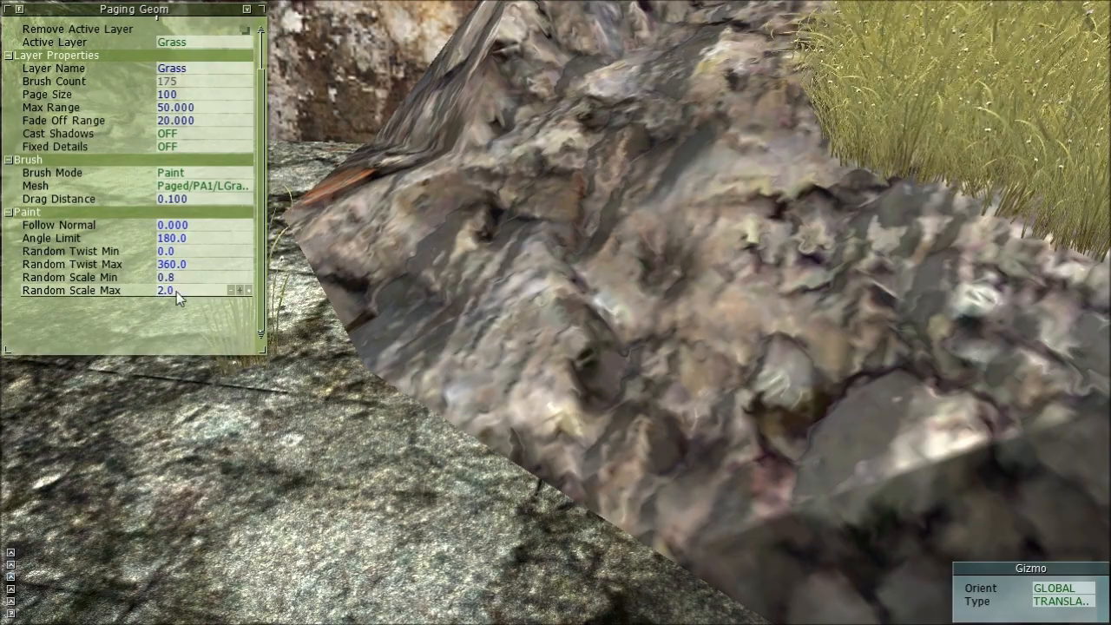
pyautogui.write('.5')
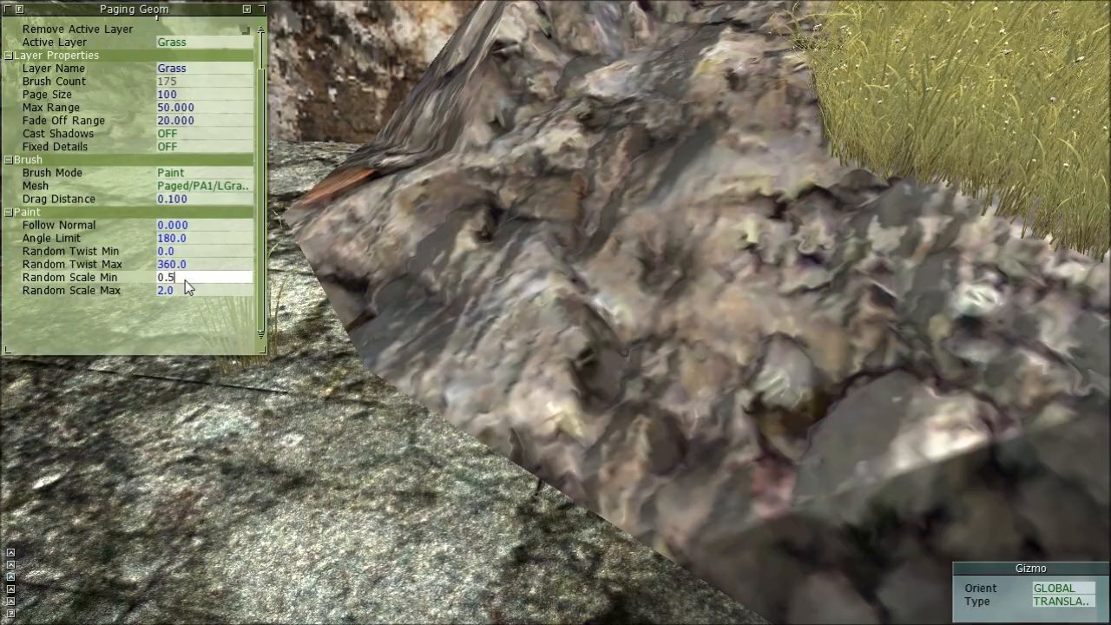
pyautogui.press('Return')
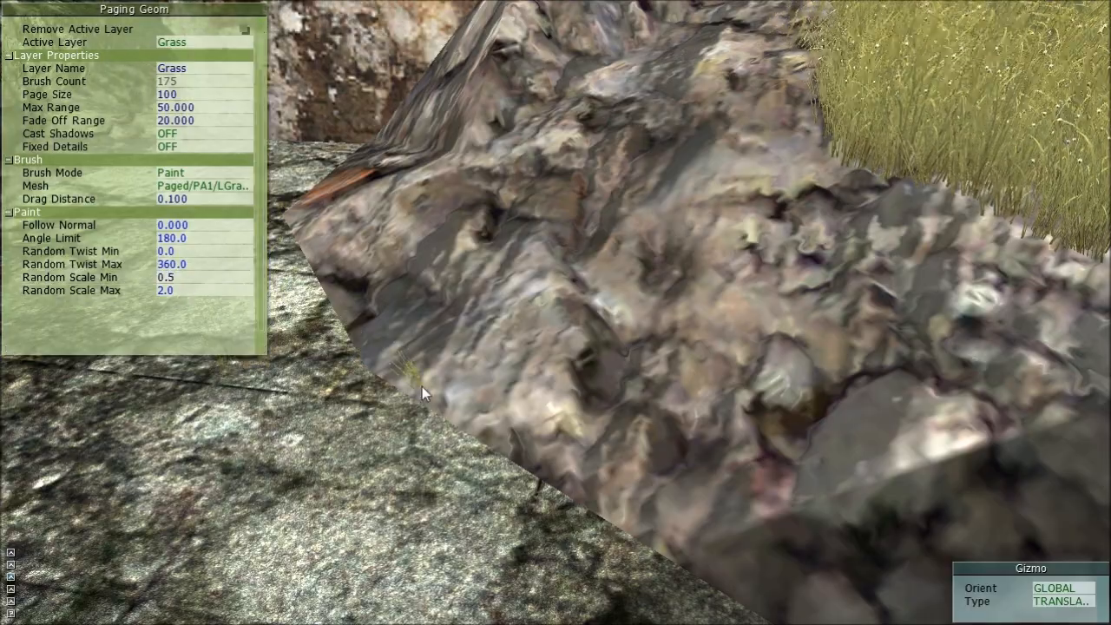
pyautogui.moveTo(444, 344)
pyautogui.mouseDown()
pyautogui.moveTo(417, 286)
pyautogui.moveTo(296, 365)
pyautogui.moveTo(642, 265)
pyautogui.moveTo(837, 287)
pyautogui.moveTo(734, 451)
pyautogui.moveTo(765, 577)
pyautogui.moveTo(877, 490)
pyautogui.mouseUp()
pyautogui.moveTo(877, 491); pyautogui.dragTo(756, 474, button='right')
pyautogui.press('s')
pyautogui.moveTo(555, 312)
pyautogui.mouseDown(button='right')
pyautogui.moveTo(542, 317)
pyautogui.moveTo(560, 325)
pyautogui.moveTo(556, 313)
pyautogui.mouseUp(button='right')
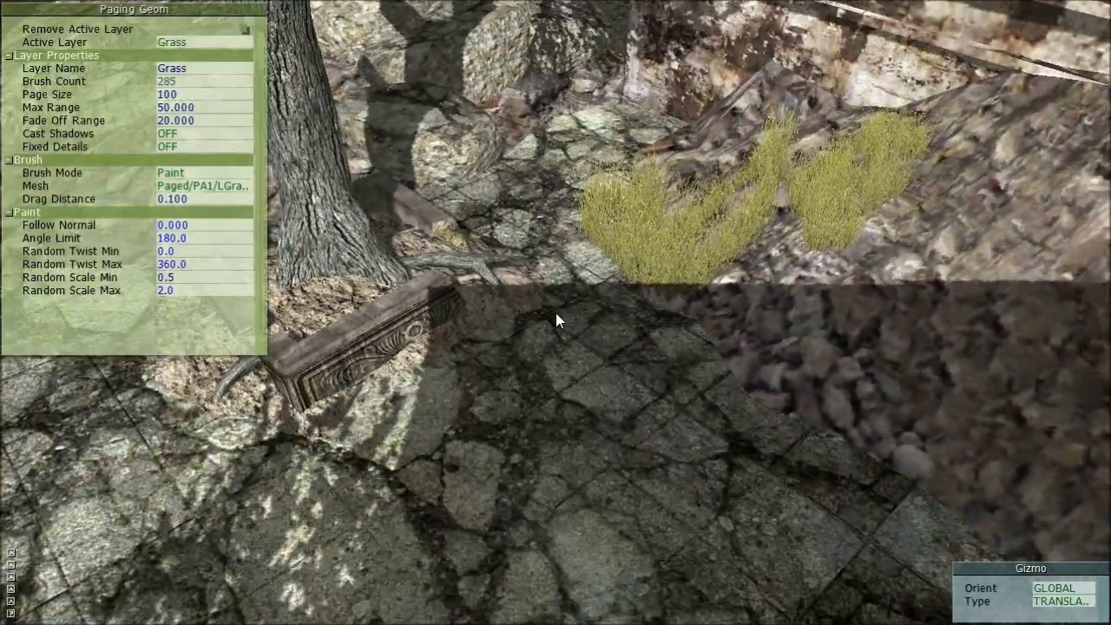
pyautogui.moveTo(660, 371)
pyautogui.mouseDown()
pyautogui.moveTo(744, 362)
pyautogui.moveTo(813, 257)
pyautogui.moveTo(744, 373)
pyautogui.moveTo(641, 441)
pyautogui.mouseUp()
# Step: Paint more grass around the tree planter, along both edges of the road and next to the guardrails
pyautogui.moveTo(561, 399); pyautogui.dragTo(439, 387, button='right')
pyautogui.moveTo(579, 318)
pyautogui.mouseDown()
pyautogui.moveTo(617, 355)
pyautogui.moveTo(595, 372)
pyautogui.moveTo(529, 495)
pyautogui.moveTo(645, 525)
pyautogui.mouseUp()
pyautogui.moveTo(644, 524)
pyautogui.mouseDown(button='right')
pyautogui.moveTo(486, 494)
pyautogui.moveTo(452, 504)
pyautogui.moveTo(555, 516)
pyautogui.moveTo(699, 499)
pyautogui.mouseUp(button='right')
pyautogui.moveTo(606, 305)
pyautogui.mouseDown()
pyautogui.moveTo(689, 344)
pyautogui.moveTo(752, 395)
pyautogui.moveTo(752, 443)
pyautogui.mouseUp()
pyautogui.moveTo(269, 445); pyautogui.dragTo(259, 507)
pyautogui.moveTo(427, 159)
pyautogui.mouseDown()
pyautogui.moveTo(500, 191)
pyautogui.moveTo(504, 279)
pyautogui.mouseUp()
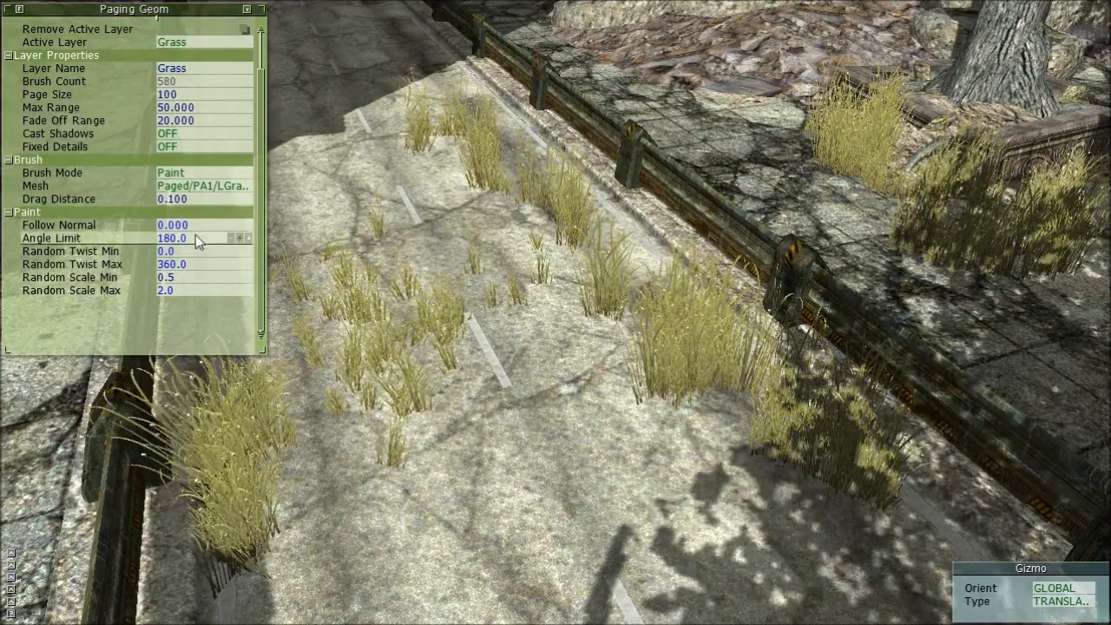
# Step: Add a second detail layer named pebbles and choose Paged/PA1/Pebbles1.mesh as its brush mesh
pyautogui.scroll(3, 262, 87)
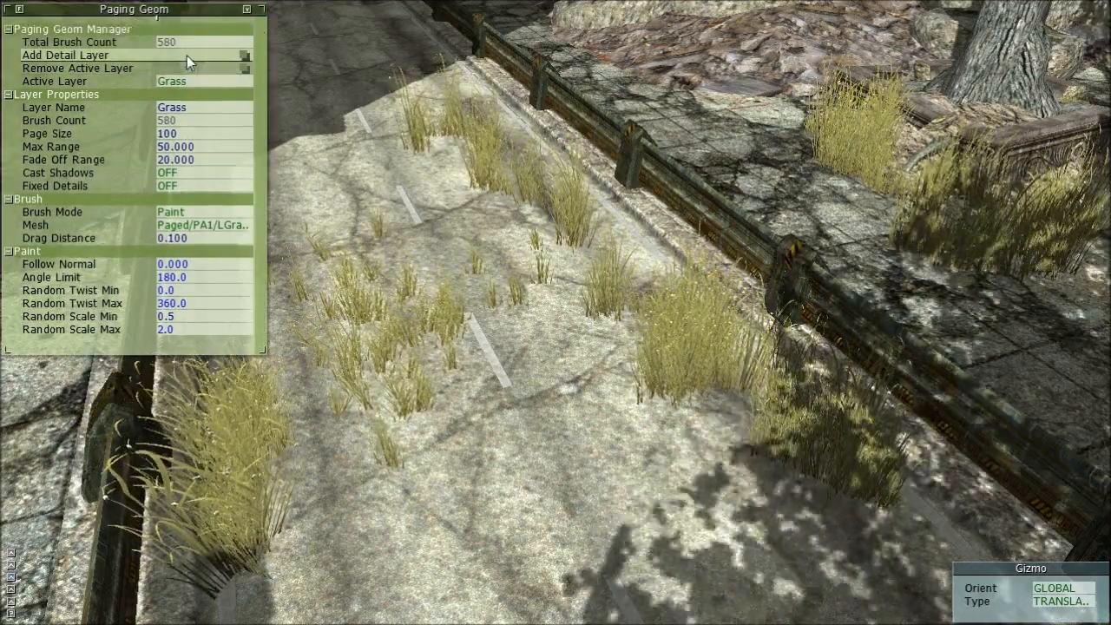
pyautogui.click(186, 55)
pyautogui.click(181, 106)
pyautogui.write('p')
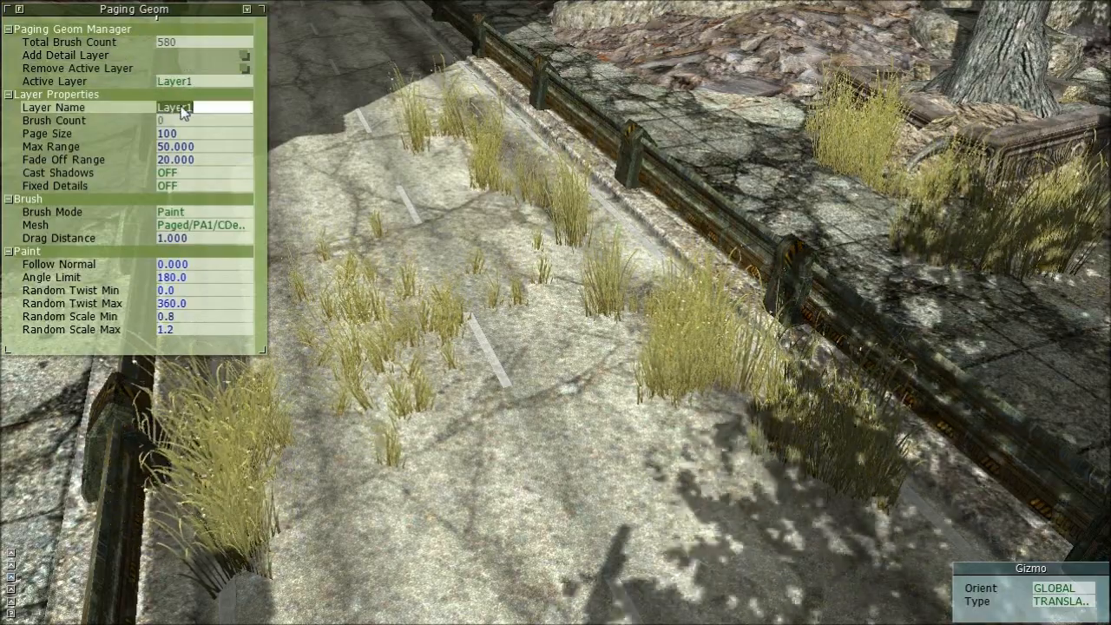
pyautogui.write('ebbles')
pyautogui.press('Return')
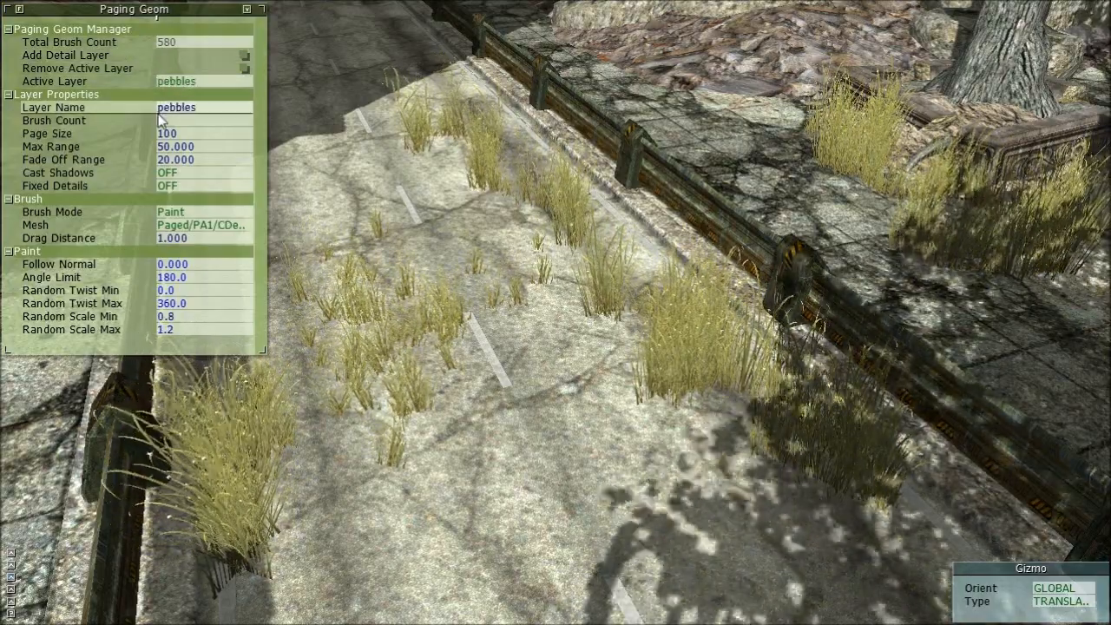
pyautogui.click(200, 223)
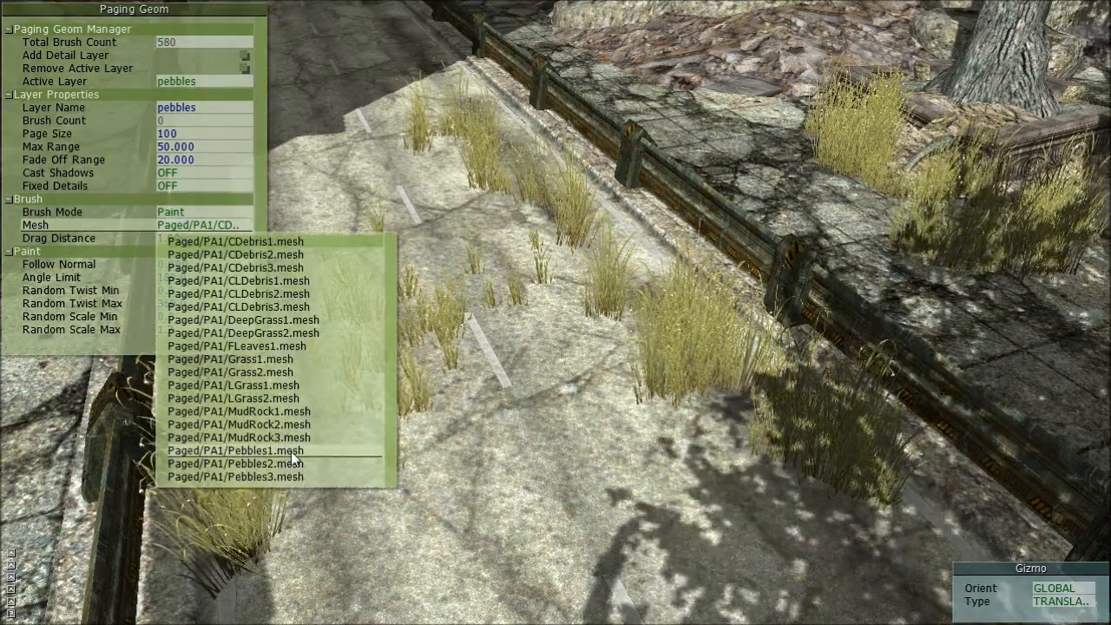
pyautogui.click(290, 451)
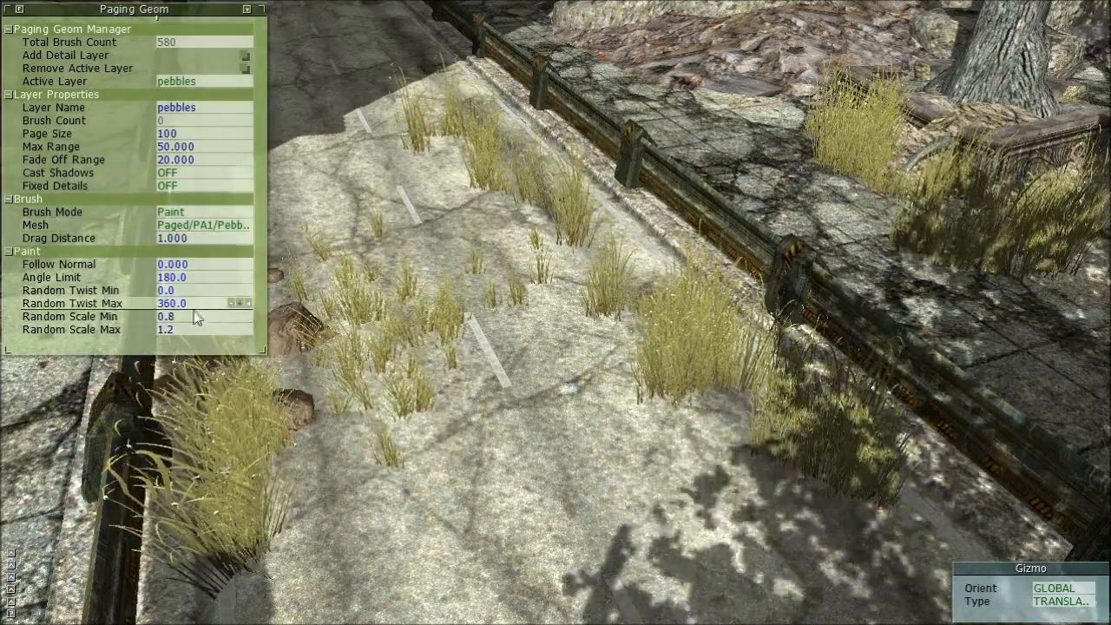
# Step: Set the pebbles' Random Scale range to 0.2–0.5 and paint a band of pebbles across the road
pyautogui.click(184, 319)
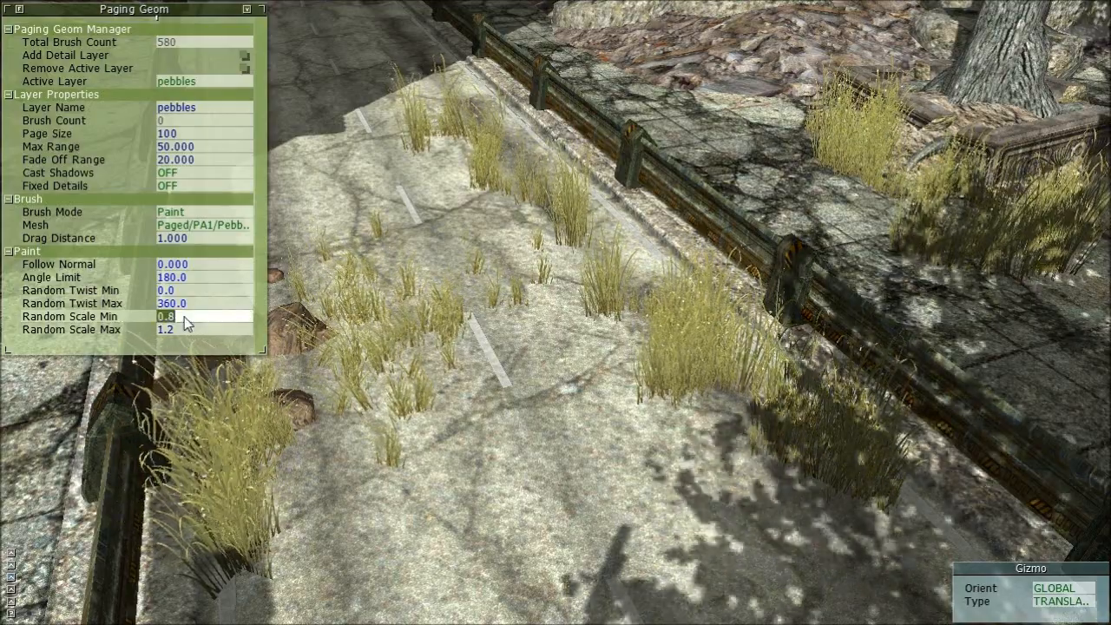
pyautogui.write('0.2')
pyautogui.press('Return')
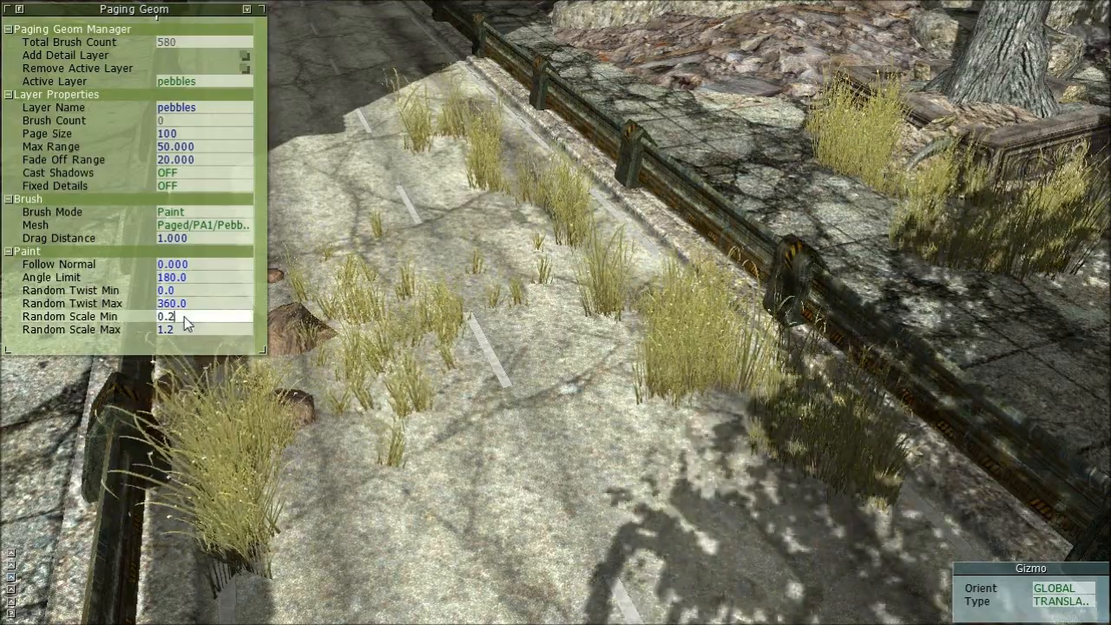
pyautogui.click(178, 328)
pyautogui.write('0.')
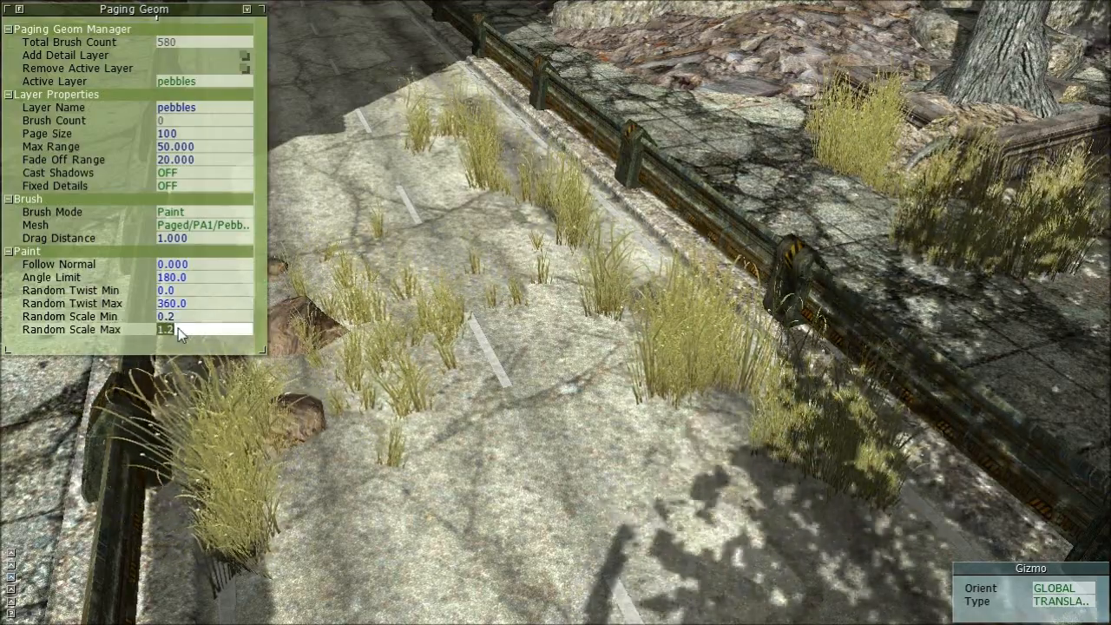
pyautogui.write('5')
pyautogui.press('Return')
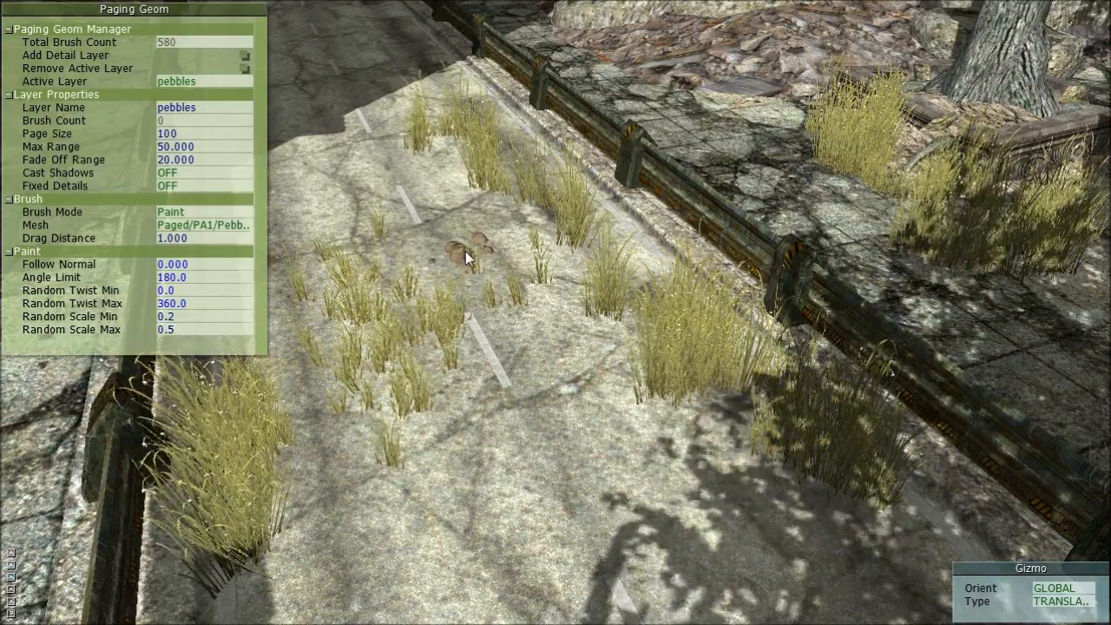
pyautogui.moveTo(476, 217)
pyautogui.mouseDown()
pyautogui.moveTo(455, 143)
pyautogui.moveTo(525, 252)
pyautogui.moveTo(510, 318)
pyautogui.moveTo(295, 387)
pyautogui.moveTo(625, 321)
pyautogui.moveTo(591, 369)
pyautogui.moveTo(557, 341)
pyautogui.mouseUp()
# Step: Paint pebbles over the paved ground near the tree planter and on both sides of the track beyond the guardrails
pyautogui.press('s')
pyautogui.moveTo(558, 340); pyautogui.dragTo(746, 286, button='right')
pyautogui.press('w')
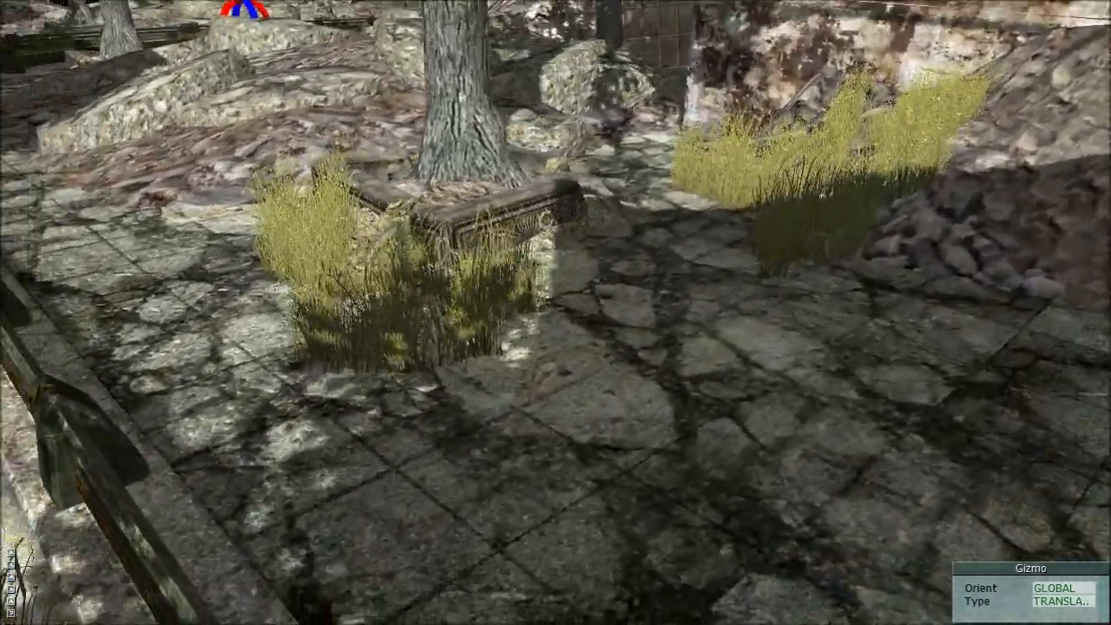
pyautogui.moveTo(556, 312); pyautogui.dragTo(457, 323, button='right')
pyautogui.moveTo(480, 342)
pyautogui.mouseDown()
pyautogui.moveTo(597, 412)
pyautogui.moveTo(768, 287)
pyautogui.moveTo(879, 341)
pyautogui.moveTo(961, 346)
pyautogui.moveTo(780, 456)
pyautogui.mouseUp()
pyautogui.moveTo(779, 456)
pyautogui.mouseDown(button='right')
pyautogui.moveTo(556, 443)
pyautogui.moveTo(460, 460)
pyautogui.moveTo(451, 391)
pyautogui.moveTo(434, 386)
pyautogui.moveTo(356, 486)
pyautogui.moveTo(460, 482)
pyautogui.mouseUp(button='right')
pyautogui.press('w')
pyautogui.moveTo(649, 331)
pyautogui.mouseDown()
pyautogui.moveTo(576, 388)
pyautogui.moveTo(704, 449)
pyautogui.mouseUp()
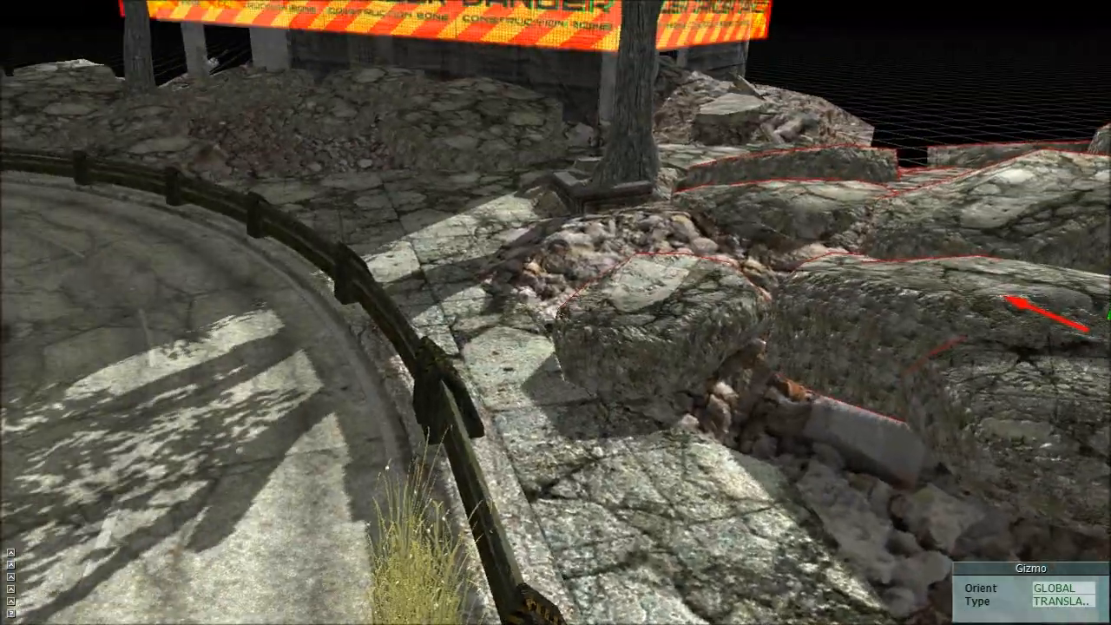
pyautogui.moveTo(639, 432)
pyautogui.mouseDown()
pyautogui.moveTo(694, 469)
pyautogui.moveTo(662, 542)
pyautogui.mouseUp()
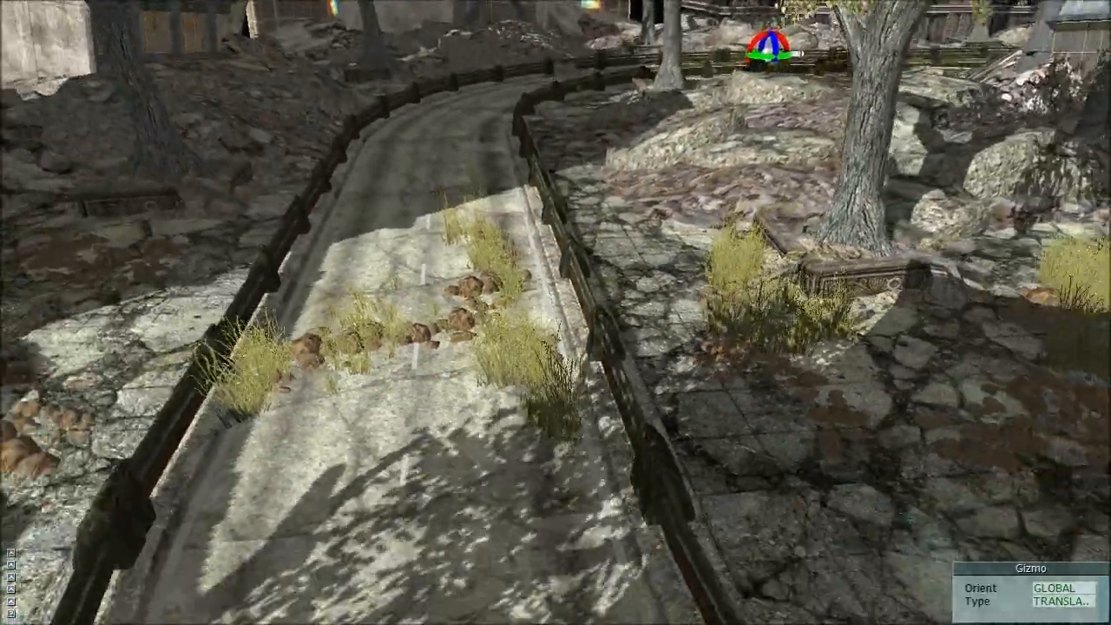
# Step: Replace the paging geometry settings with the Environment settings, enlarged to show all properties and with wider value fields
pyautogui.press('a')
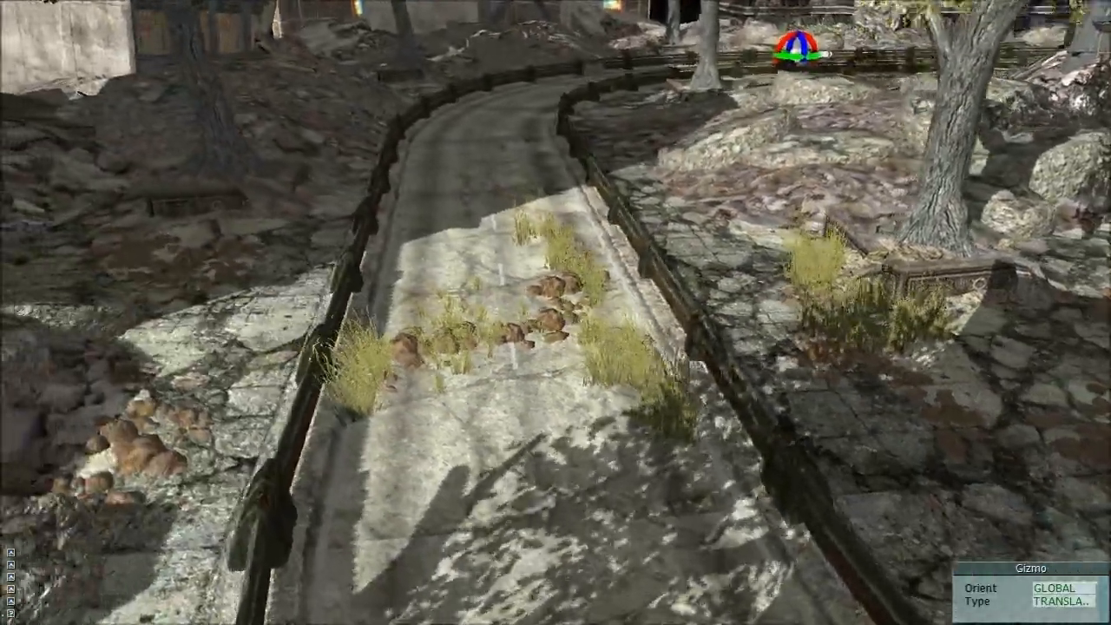
pyautogui.press('w')
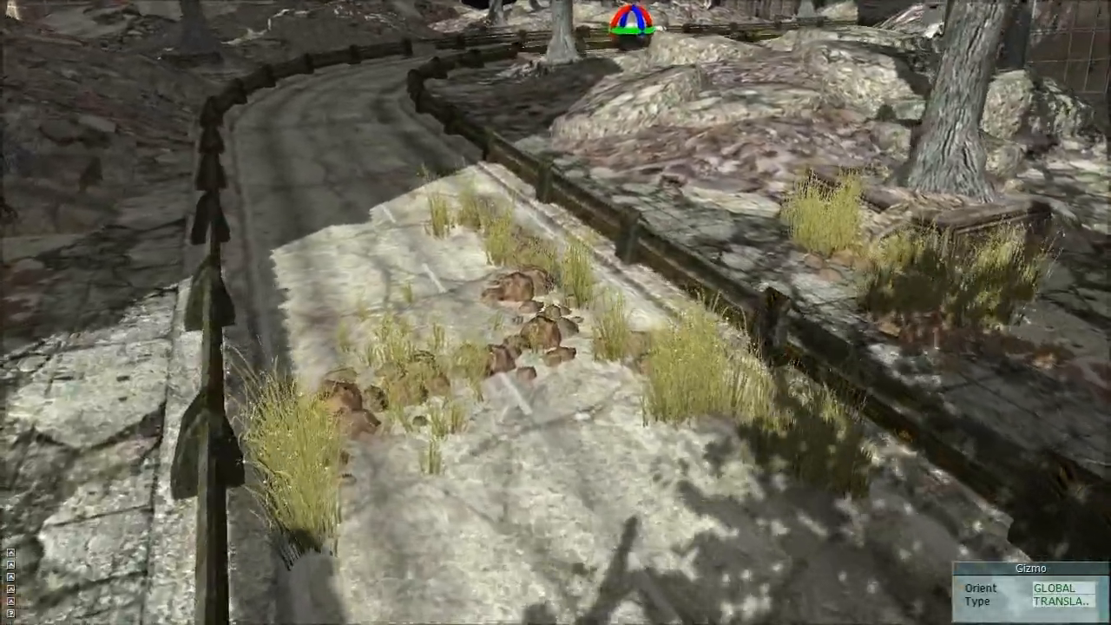
pyautogui.press('Tab')
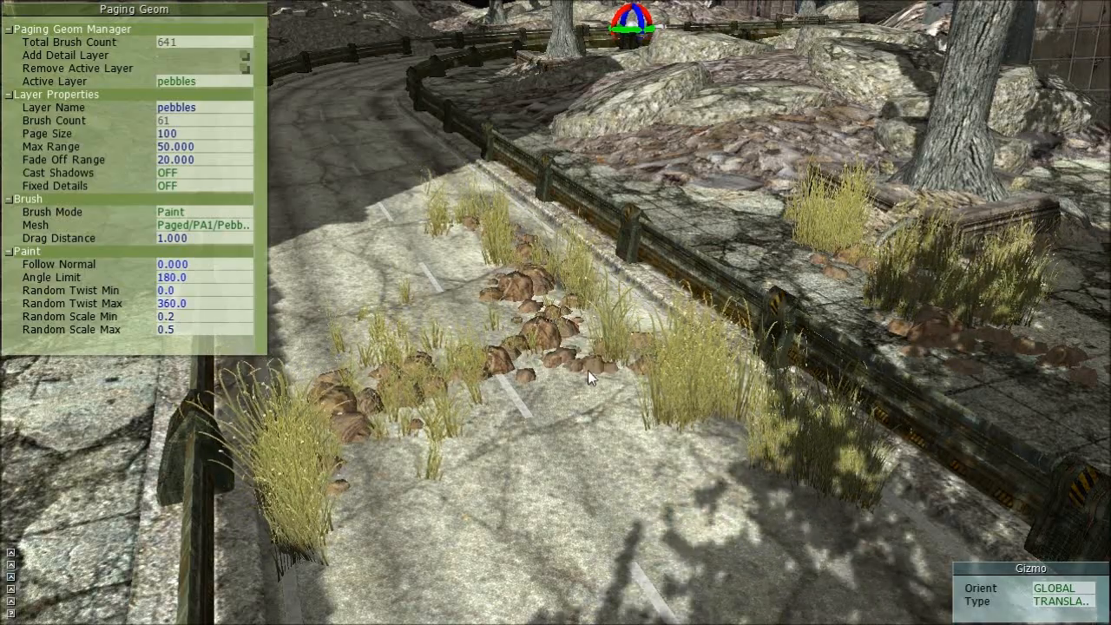
pyautogui.press('Tab')
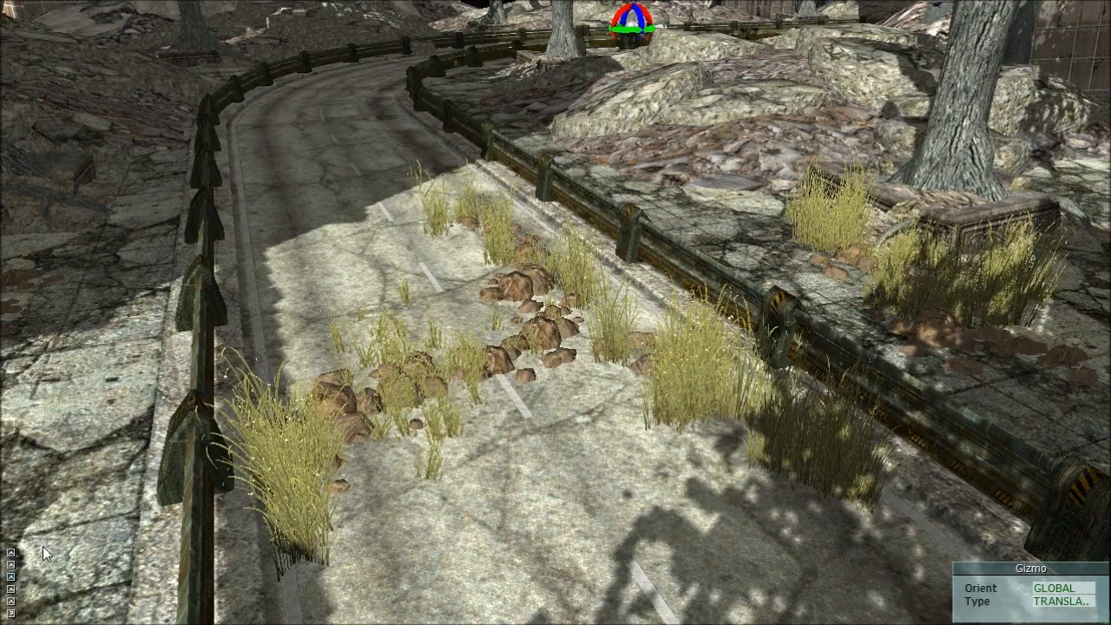
pyautogui.click(12, 589)
pyautogui.moveTo(157, 140); pyautogui.dragTo(270, 376)
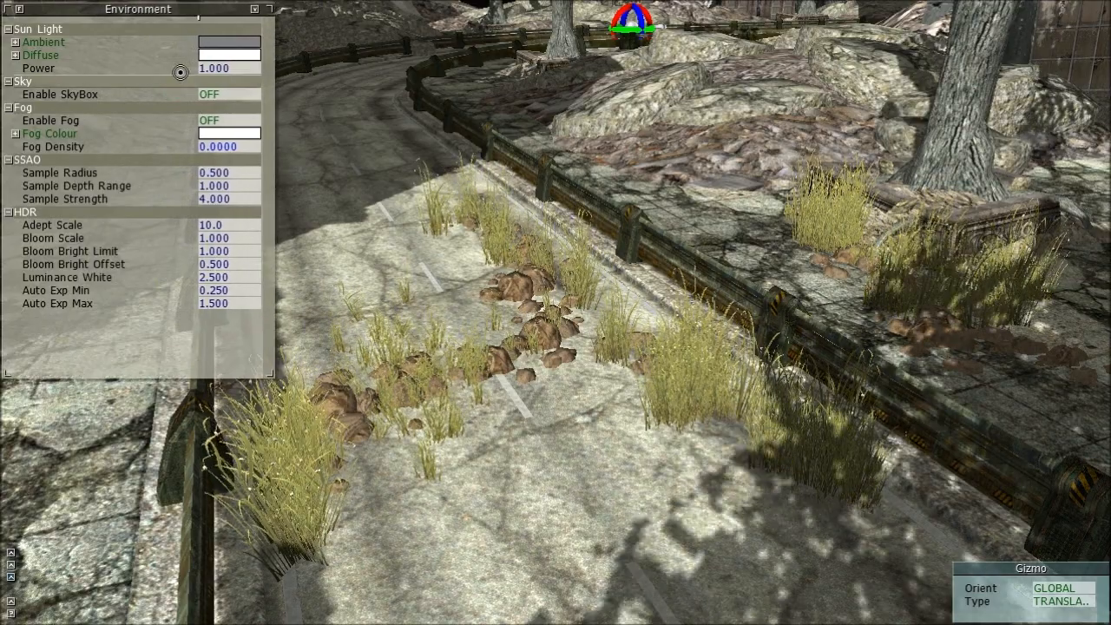
pyautogui.moveTo(199, 18); pyautogui.dragTo(162, 20)
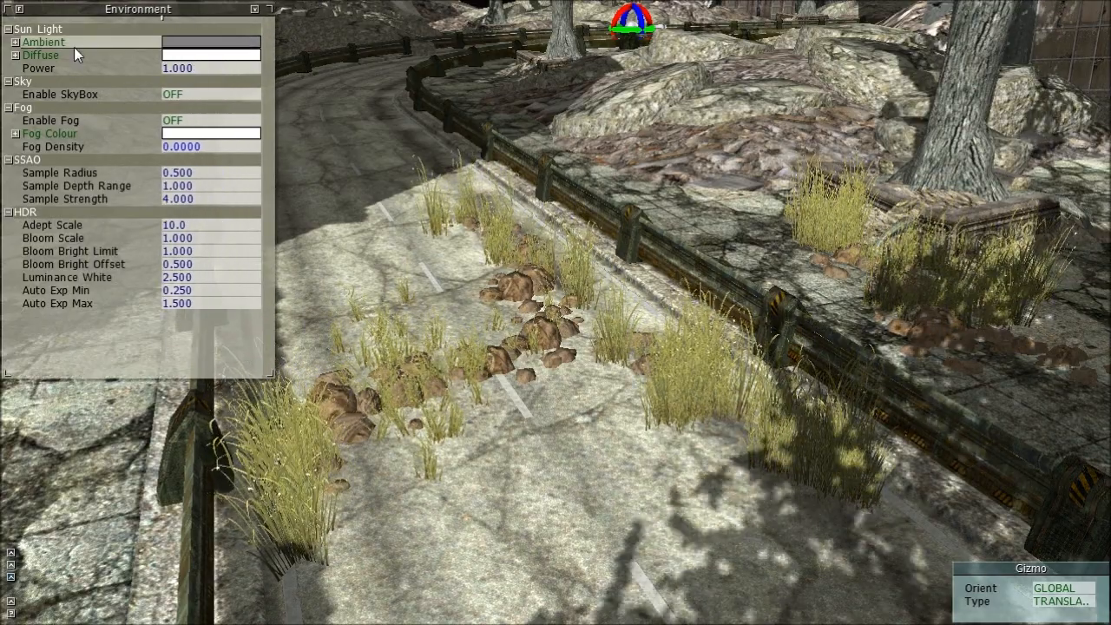
# Step: Set the sun light's ambient colour to red 130, green 160 and blue 175
pyautogui.click(15, 42)
pyautogui.click(15, 107)
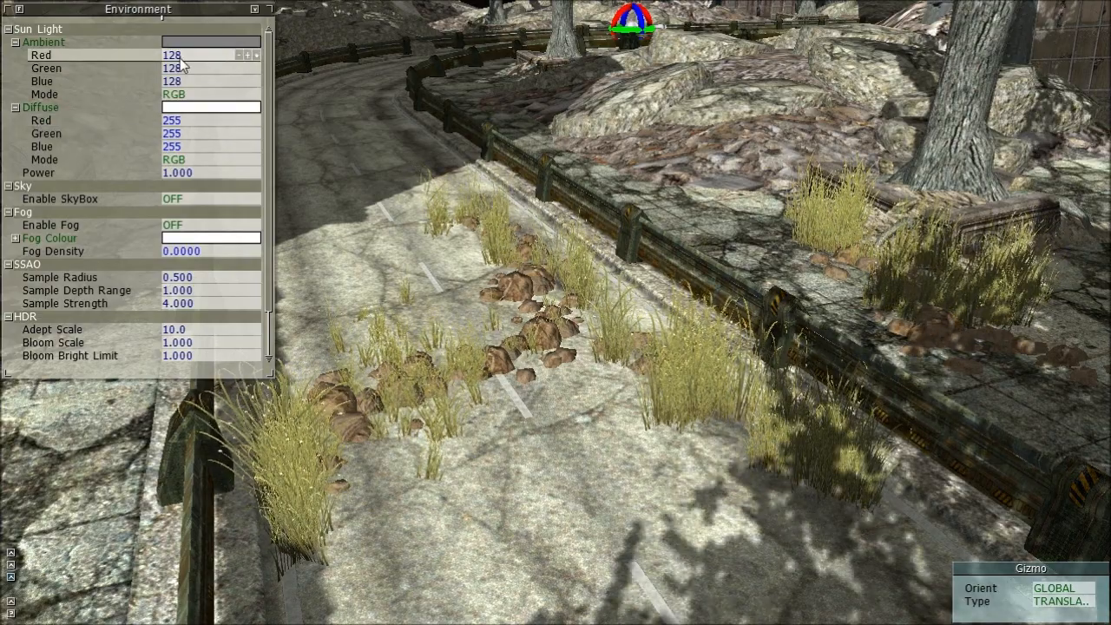
pyautogui.click(180, 57)
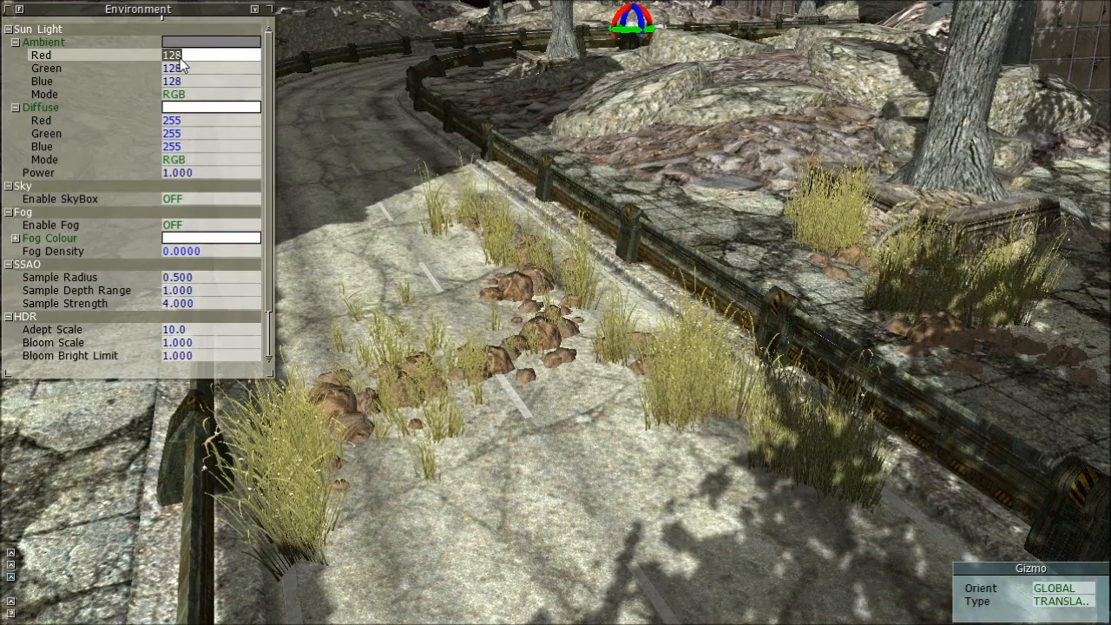
pyautogui.press('BackSpace')
pyautogui.press('BackSpace')
pyautogui.press('BackSpace')
pyautogui.write('130')
pyautogui.click(183, 69)
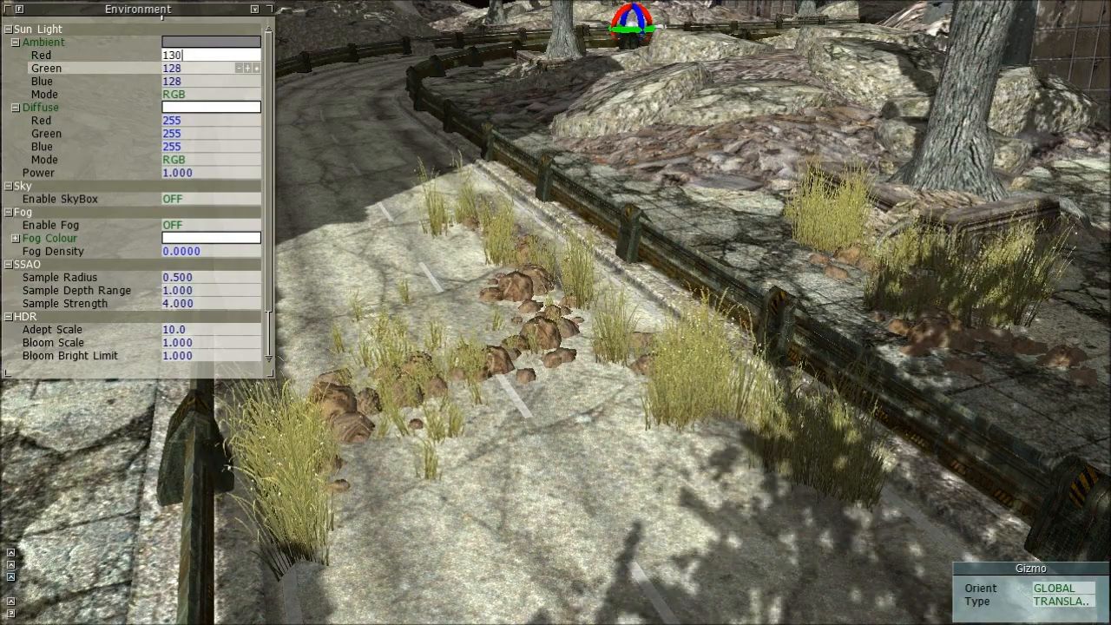
pyautogui.write('160')
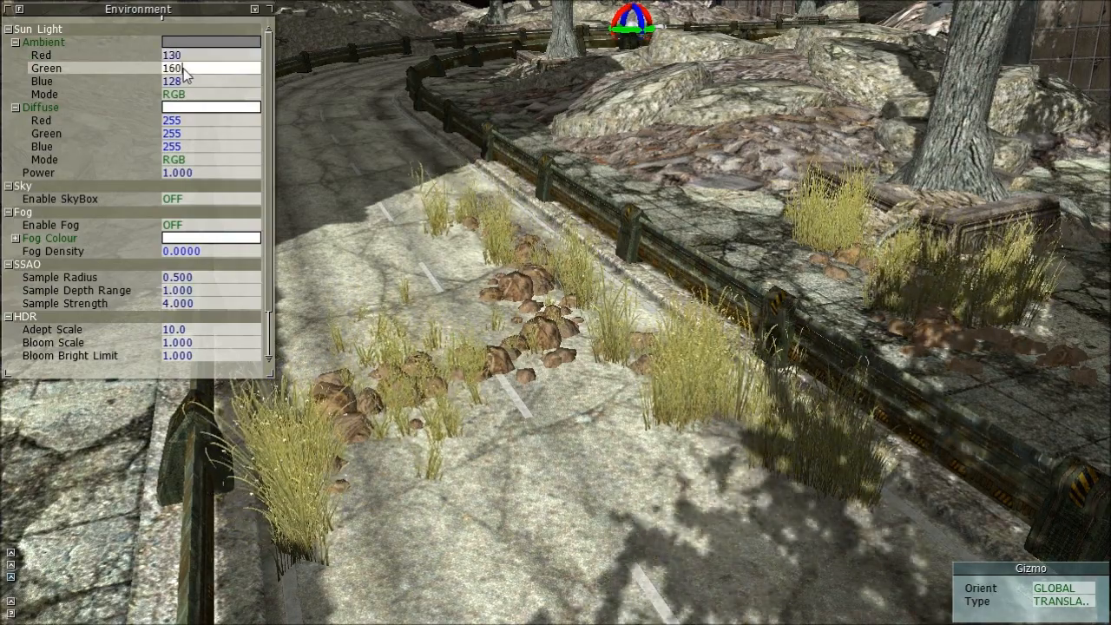
pyautogui.click(177, 82)
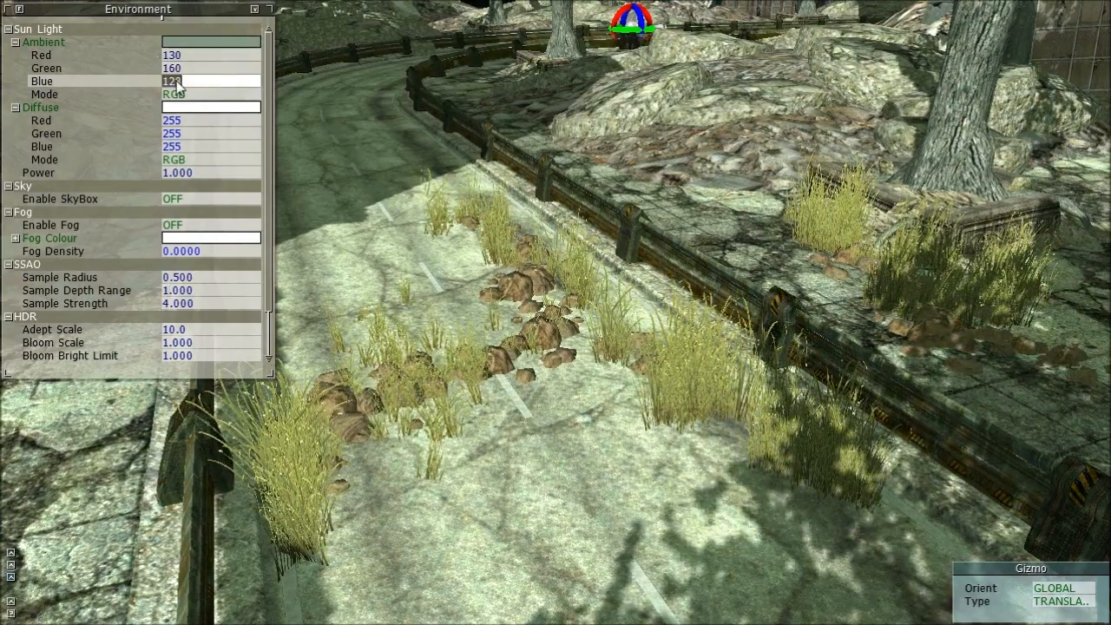
# Step: Set the sun light's diffuse colour to red 186, green 140 and blue 118
pyautogui.click(181, 122)
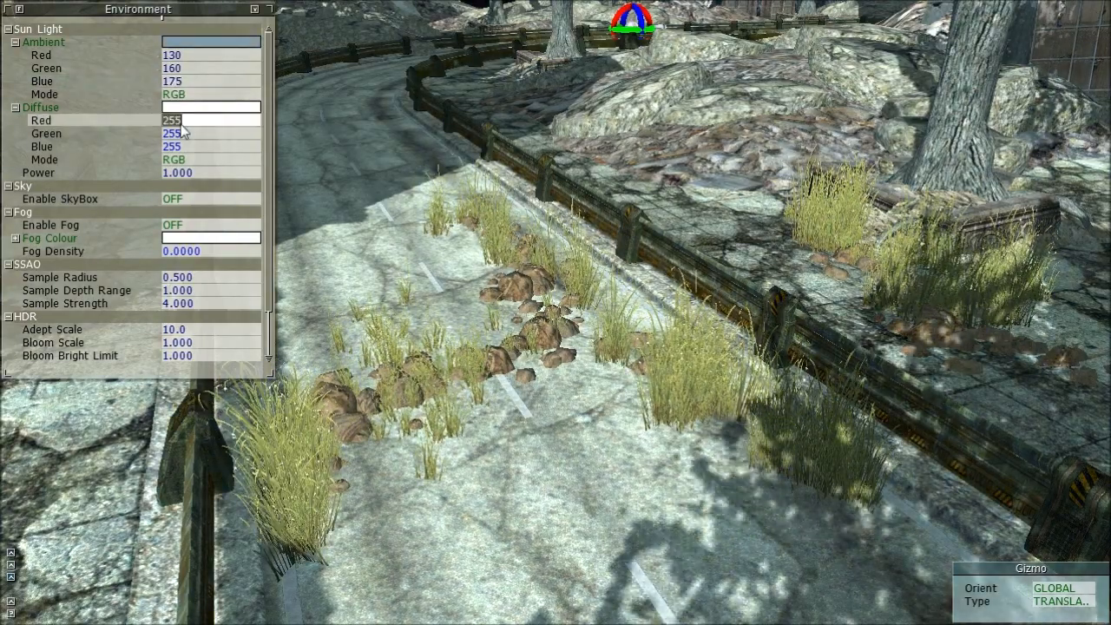
pyautogui.write('186')
pyautogui.press('Return')
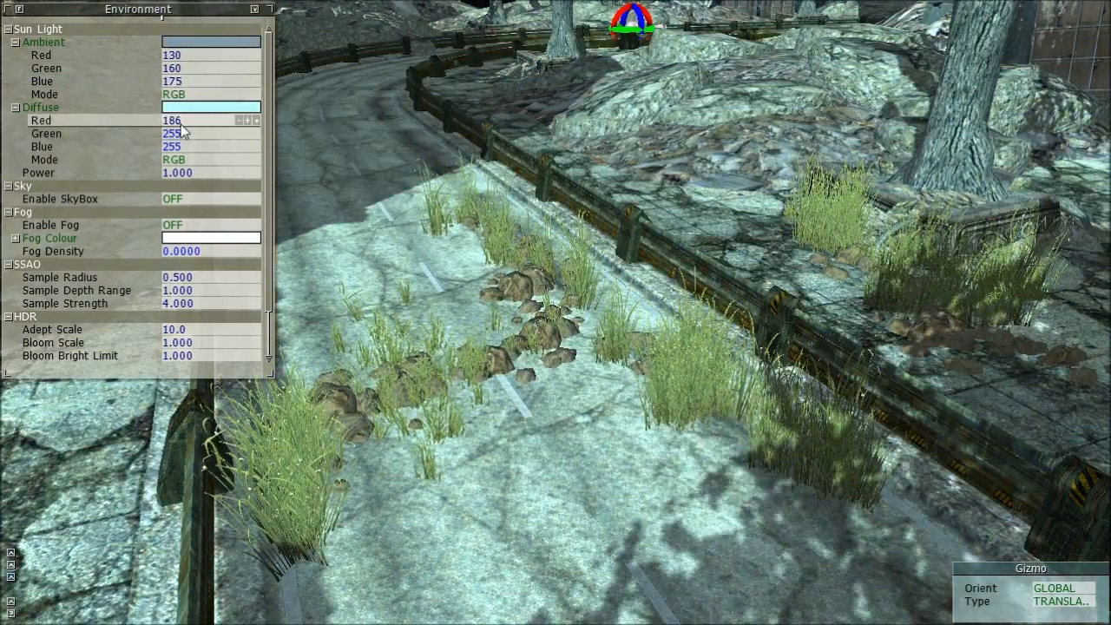
pyautogui.press('Return')
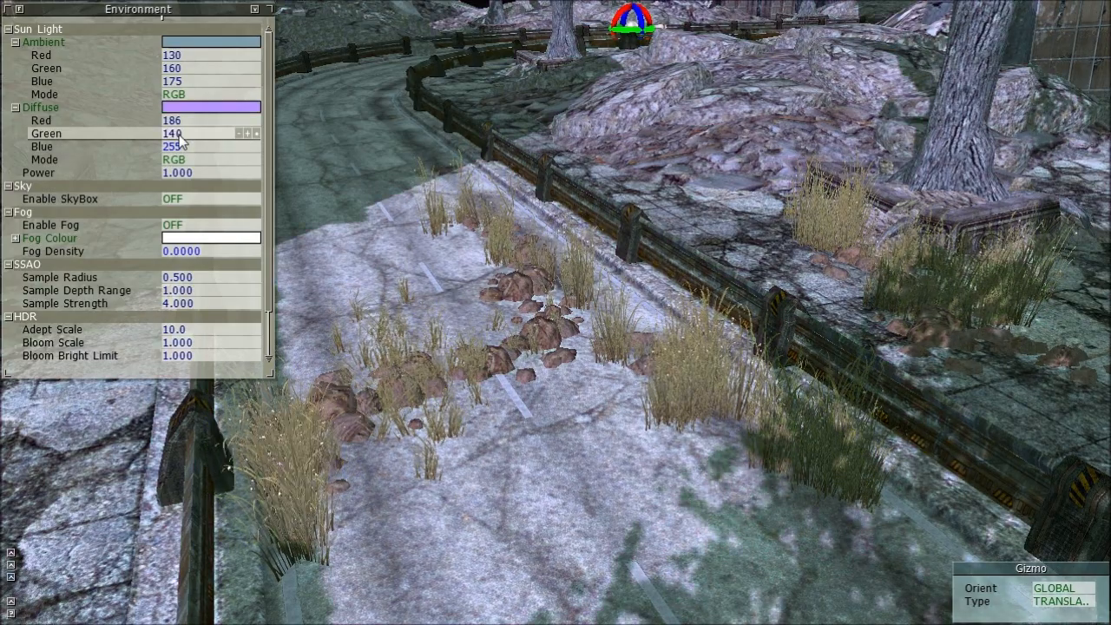
pyautogui.click(185, 146)
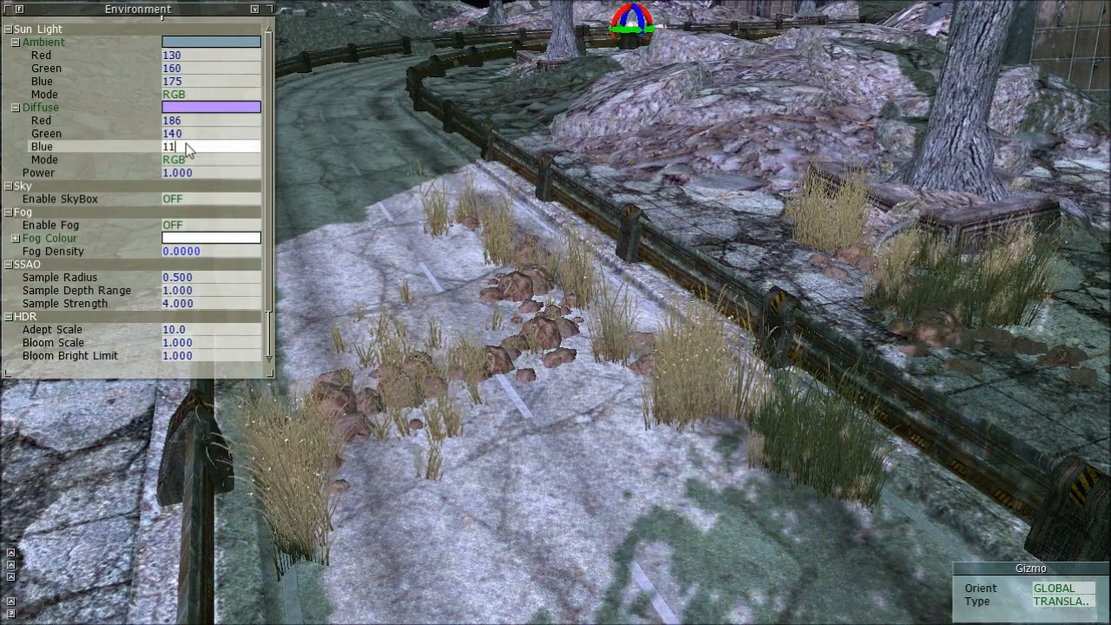
pyautogui.write('118')
pyautogui.press('Return')
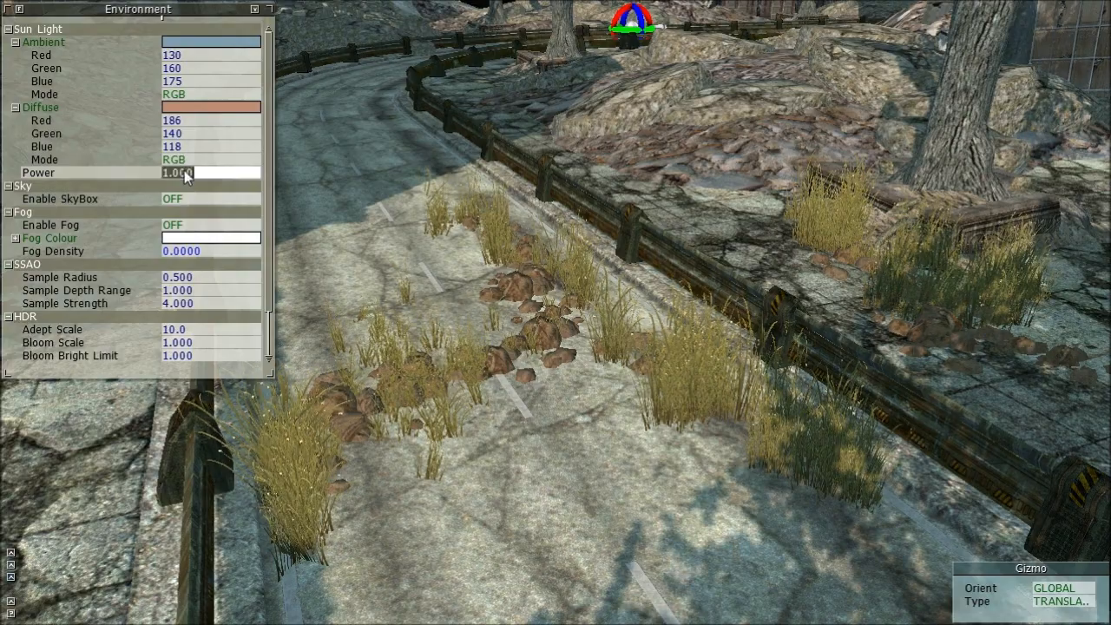
# Step: Set the sun light's power to 1.5, try 3 for comparison, and restore 1.5
pyautogui.write('1.5')
pyautogui.press('Return')
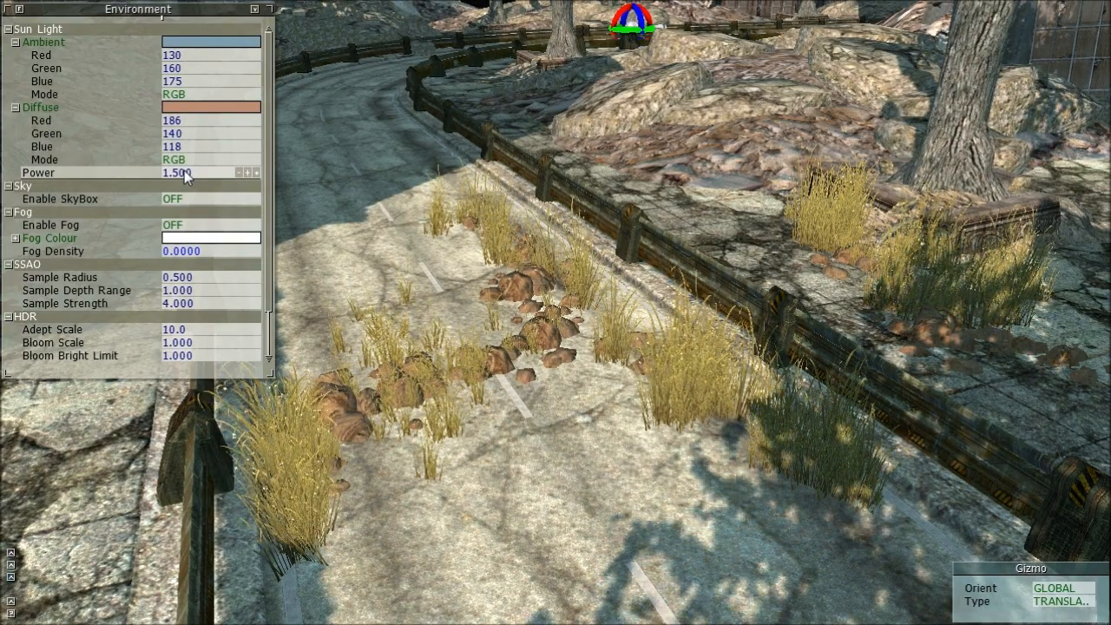
pyautogui.write('3')
pyautogui.press('Return')
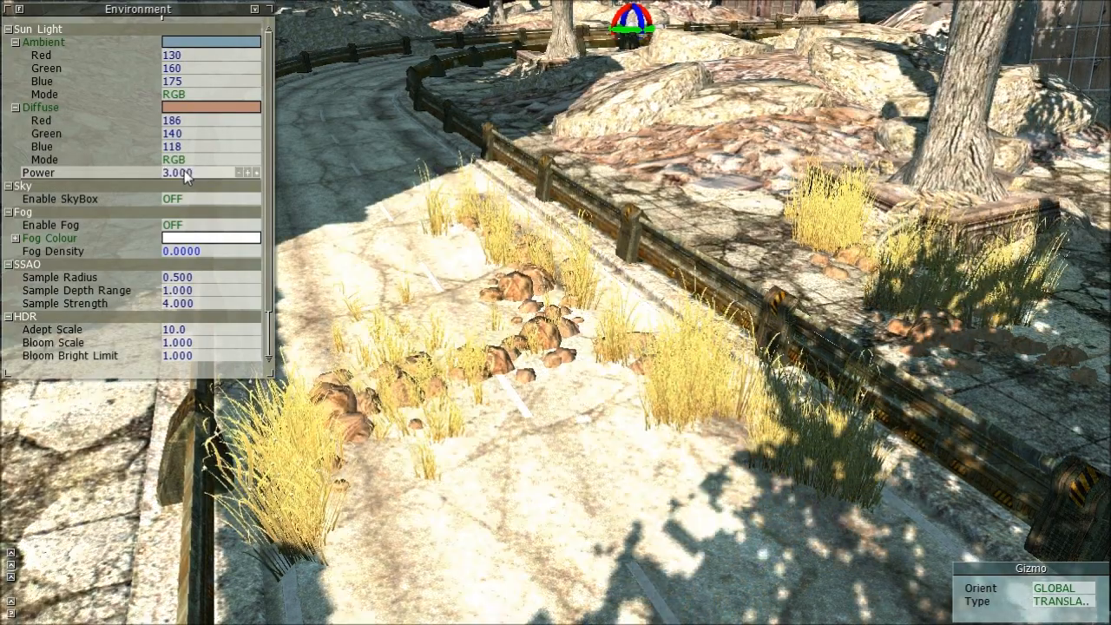
pyautogui.click(184, 170)
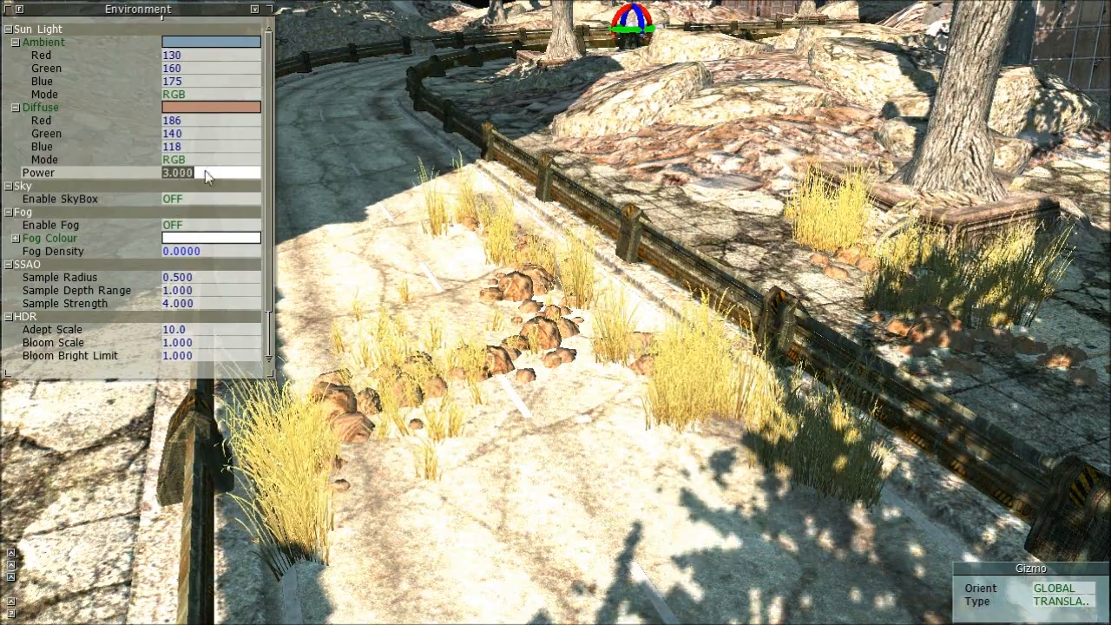
pyautogui.write('1.5')
pyautogui.press('Return')
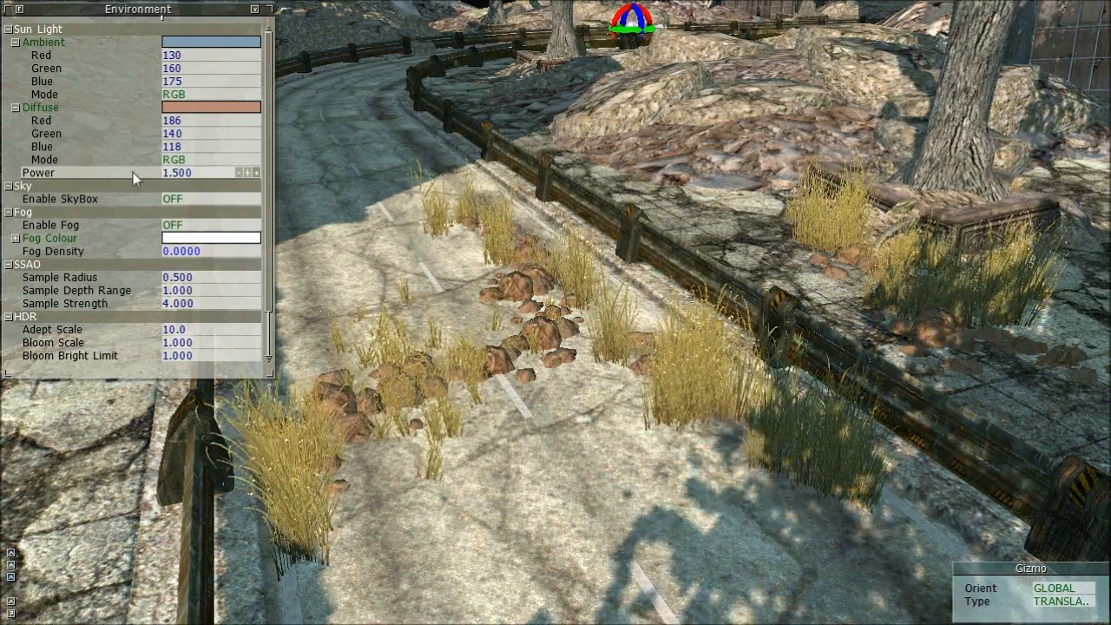
# Step: Enable the skybox, switching it off and on again to compare the sky above the buildings
pyautogui.click(188, 197)
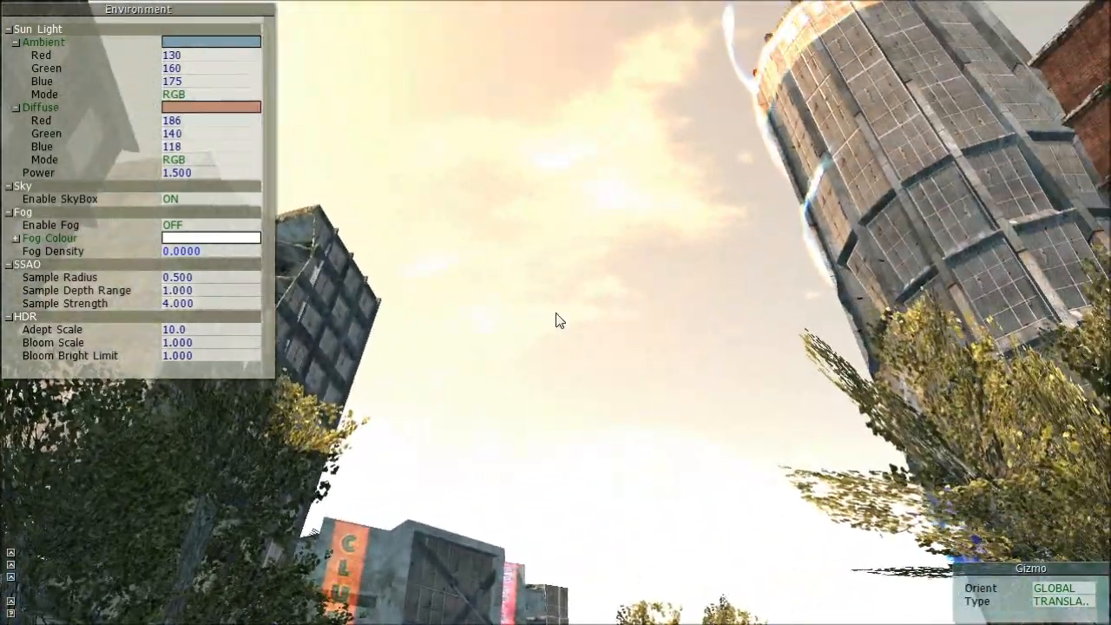
pyautogui.click(230, 196)
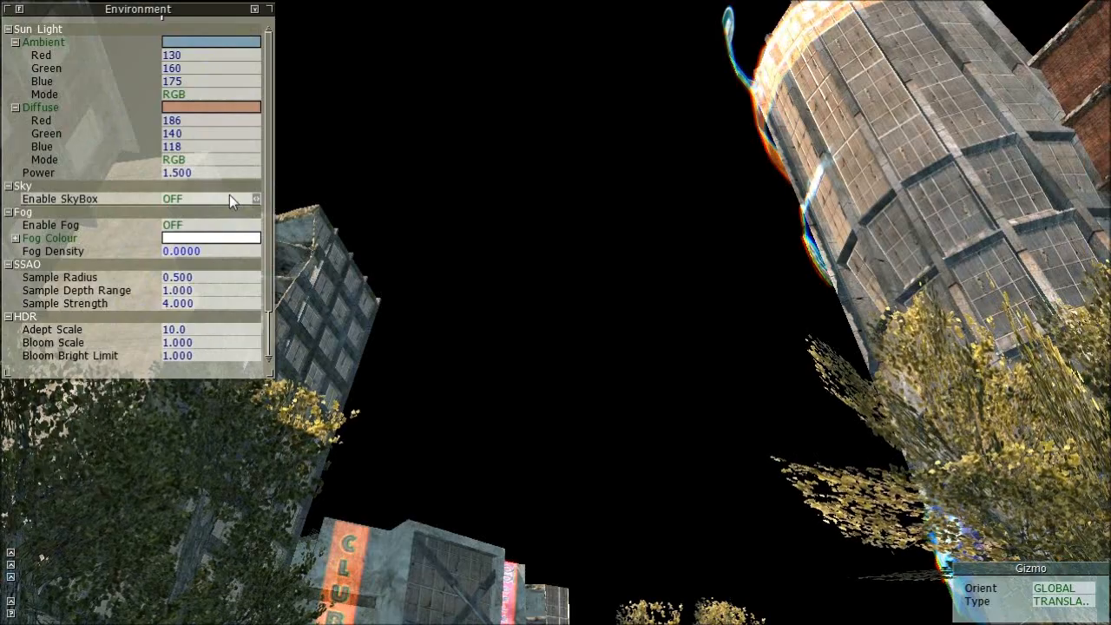
pyautogui.click(229, 196)
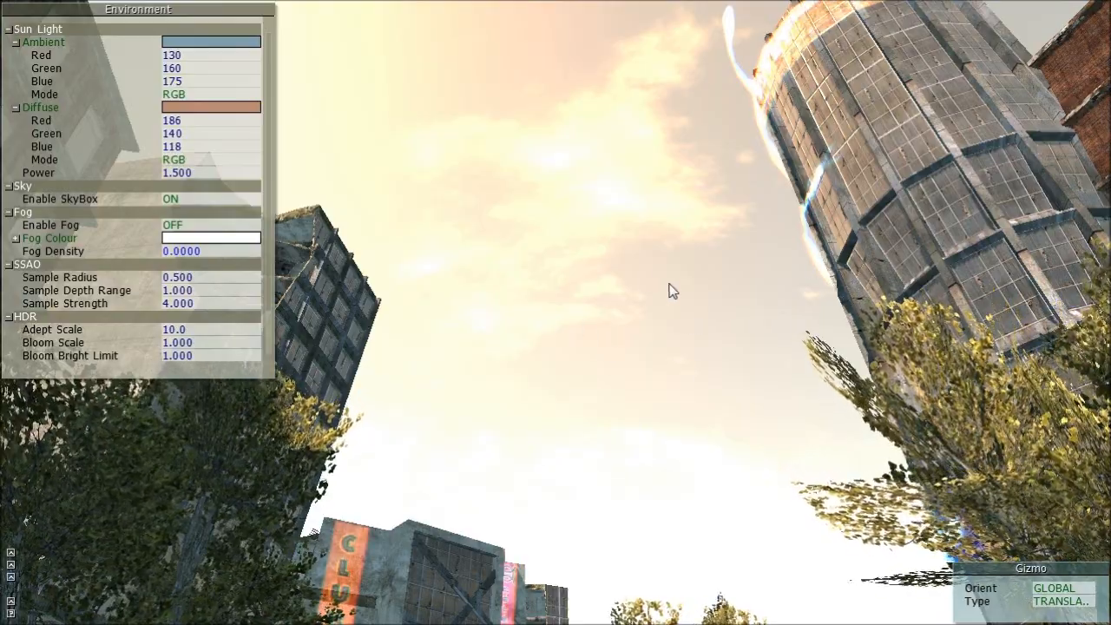
# Step: Enable fog and set its density to 0.002
pyautogui.moveTo(515, 235); pyautogui.dragTo(555, 313, button='right')
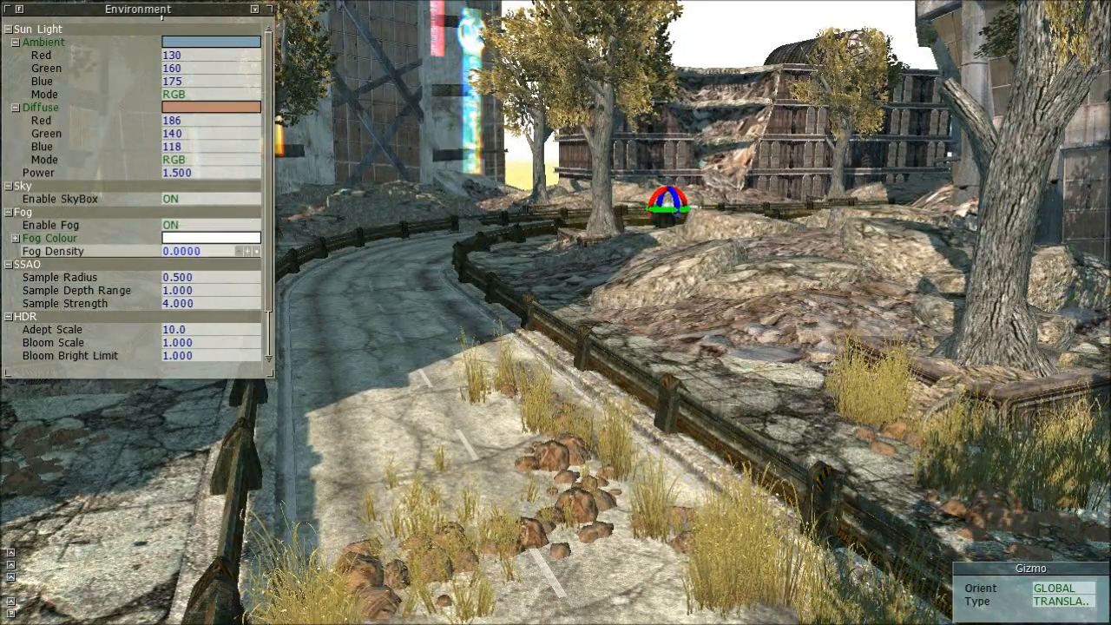
pyautogui.click(193, 251)
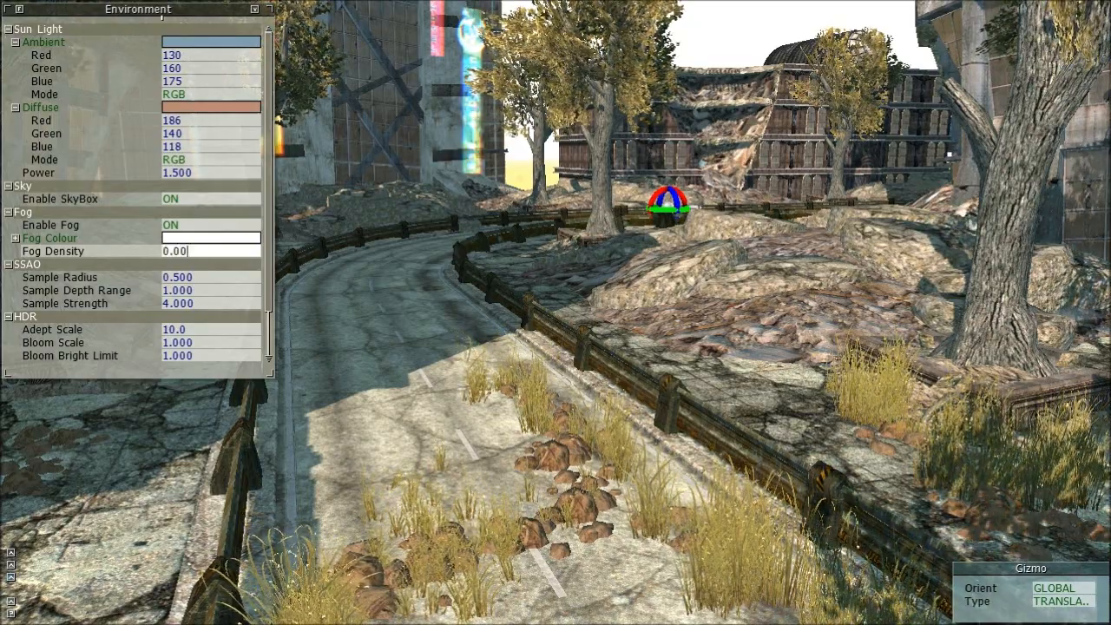
pyautogui.press('Return')
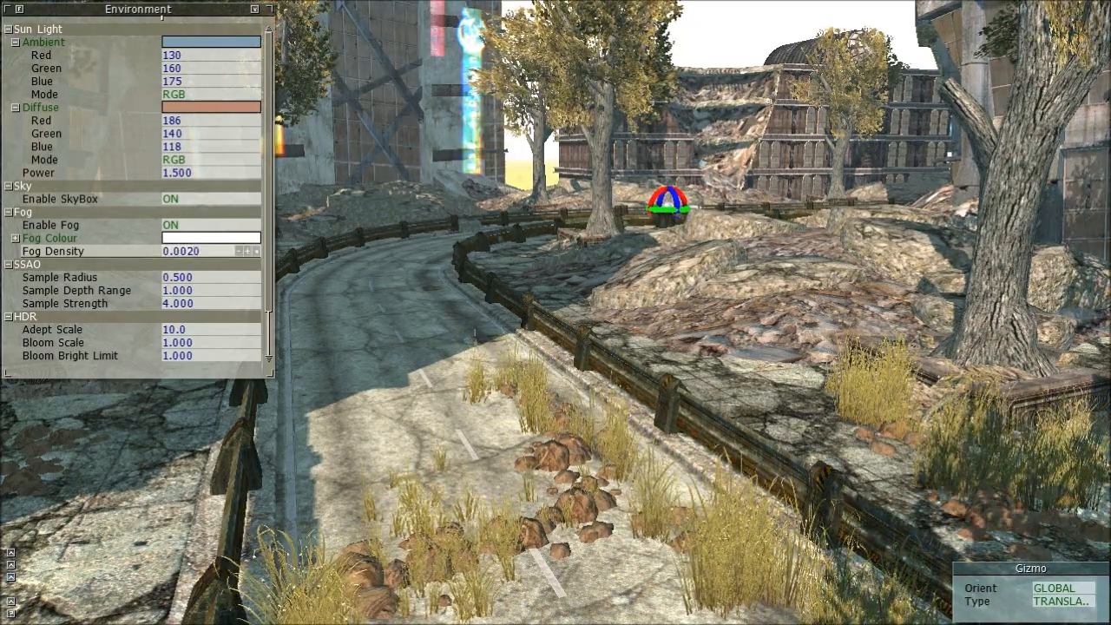
# Step: Set the fog colour to red 125, green 150 and blue 153
pyautogui.click(15, 238)
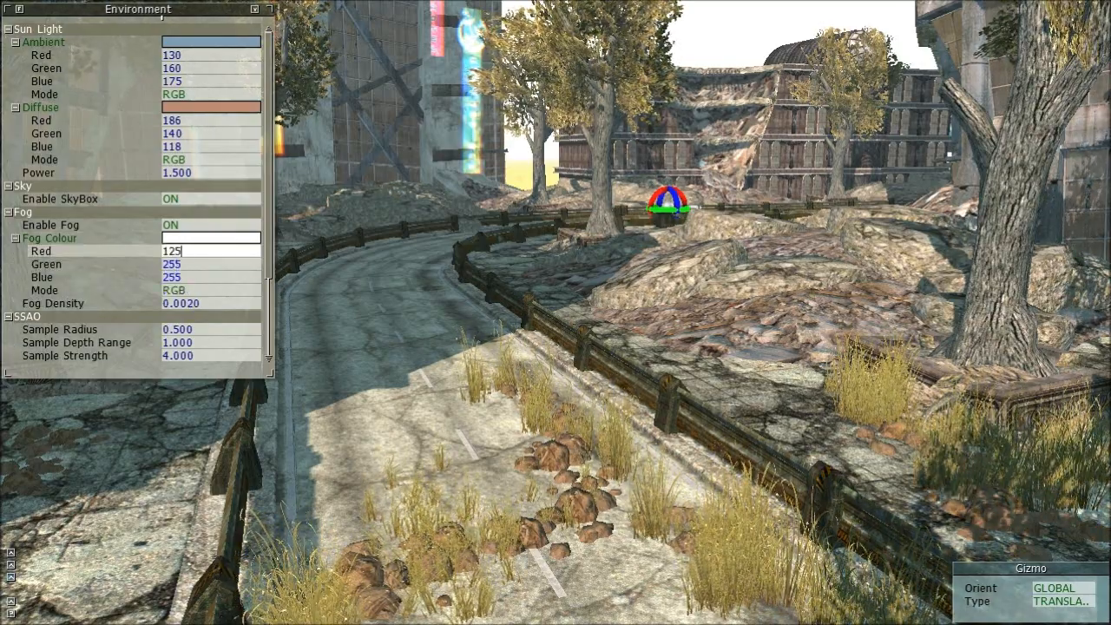
pyautogui.click(179, 264)
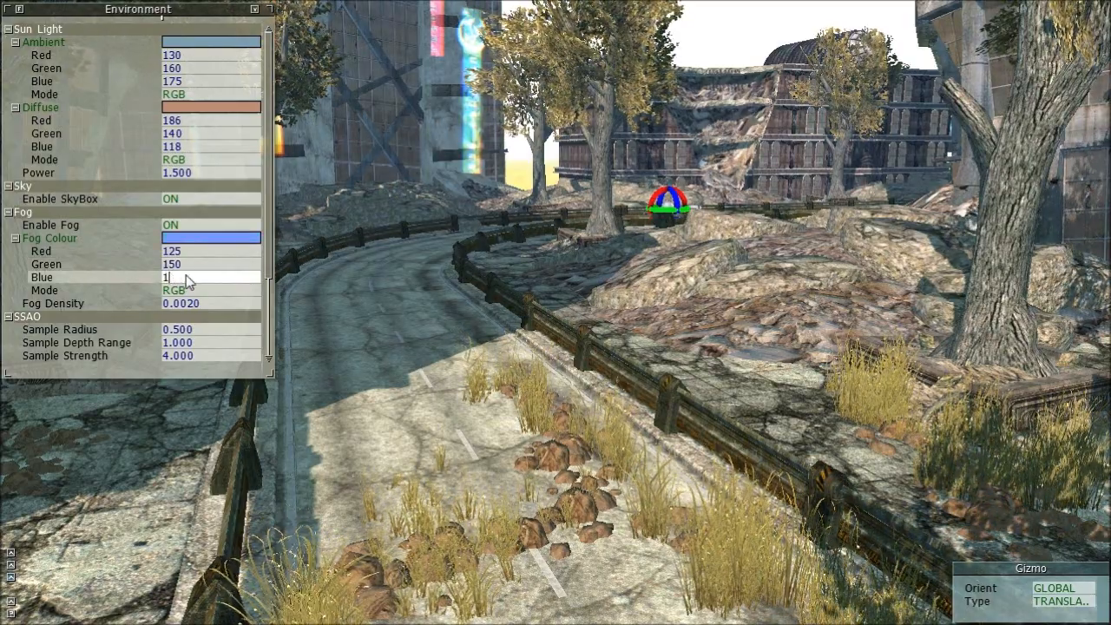
pyautogui.moveTo(263, 178); pyautogui.dragTo(265, 250)
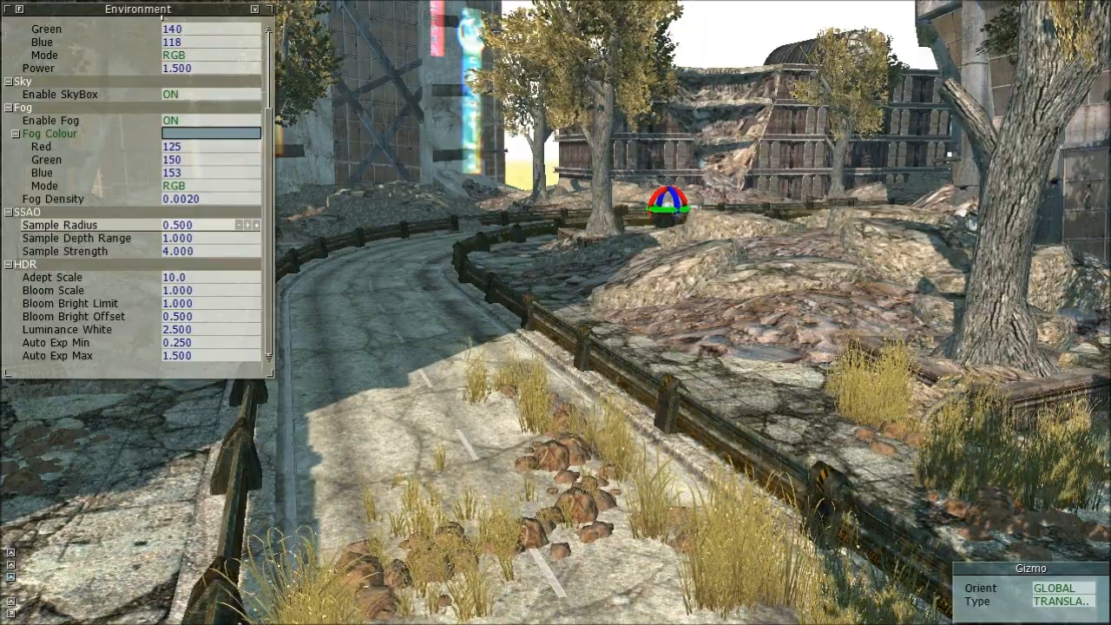
# Step: Get close to the tree planter beside the track and enable post processing in the view settings
pyautogui.press('w')
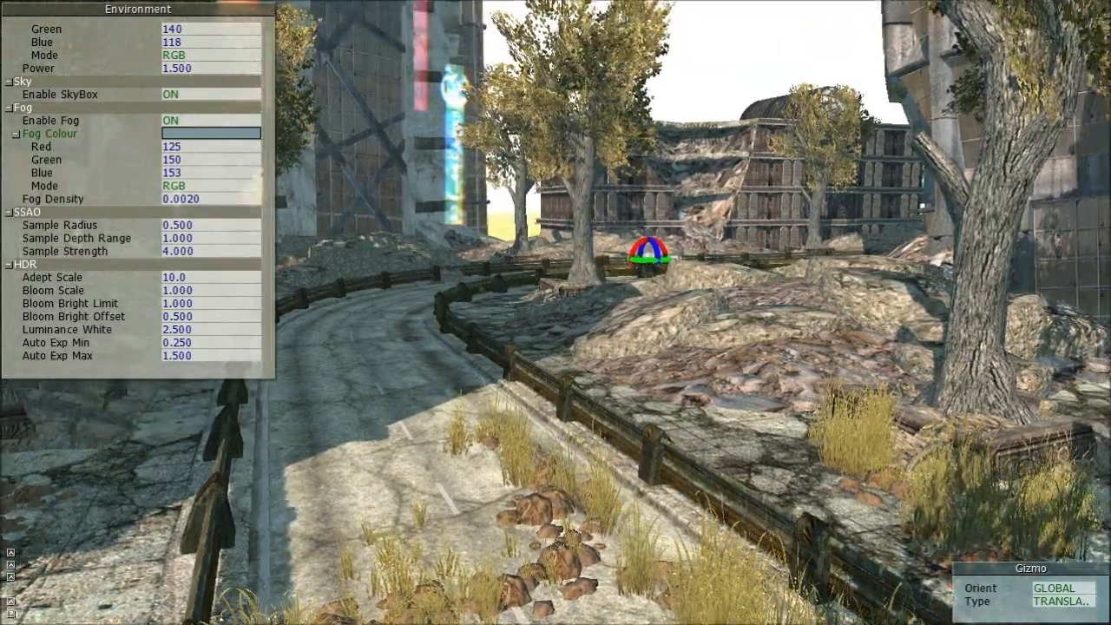
pyautogui.press('w')
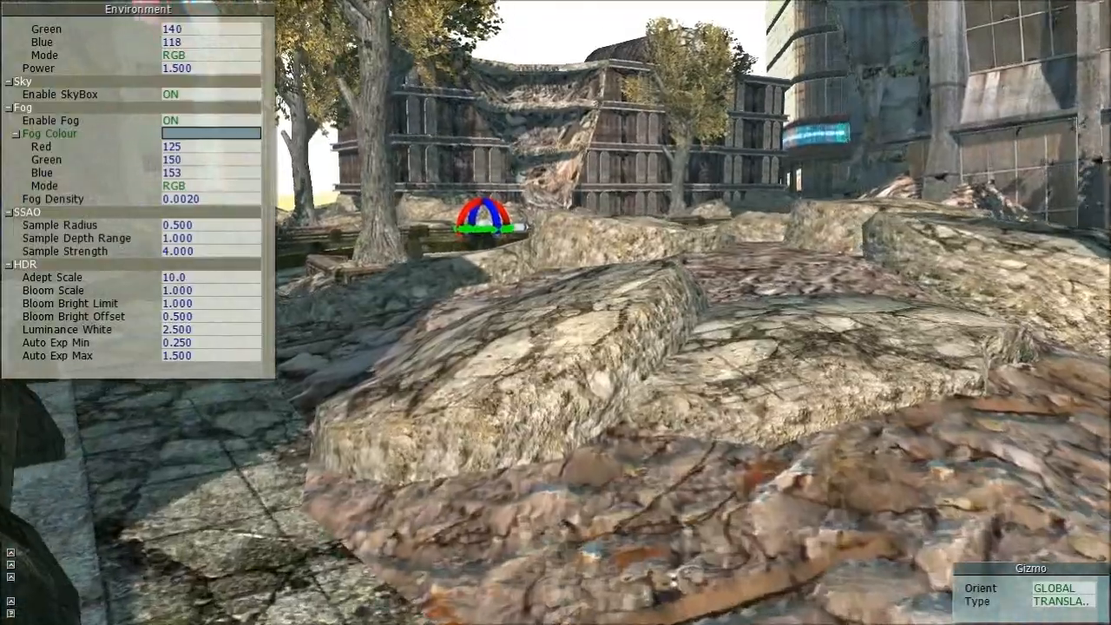
pyautogui.press('w')
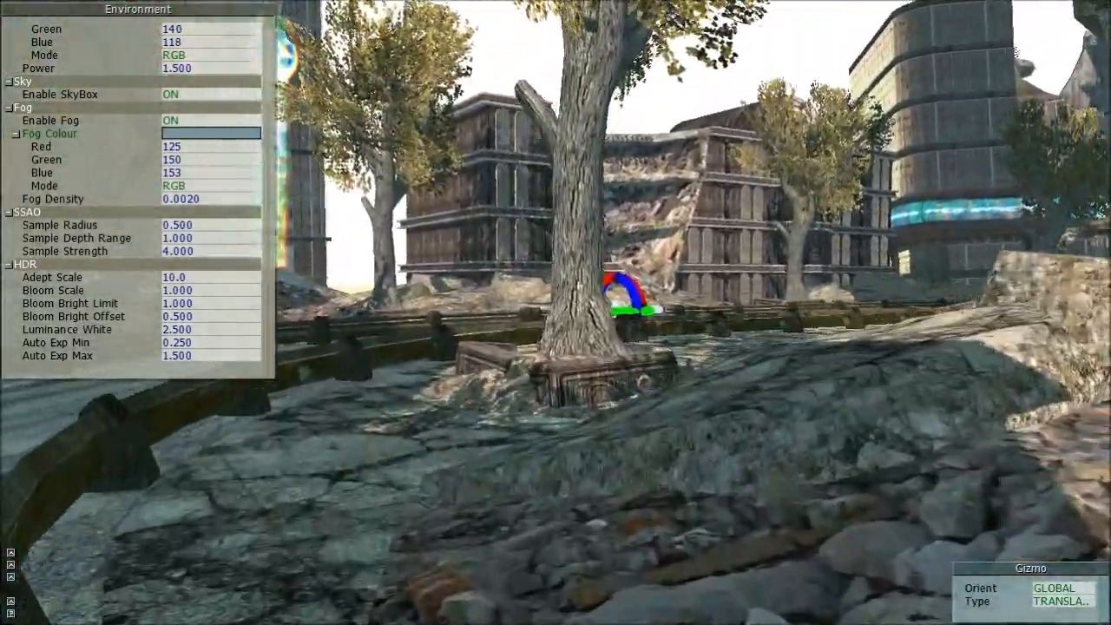
pyautogui.press('w')
pyautogui.press('s')
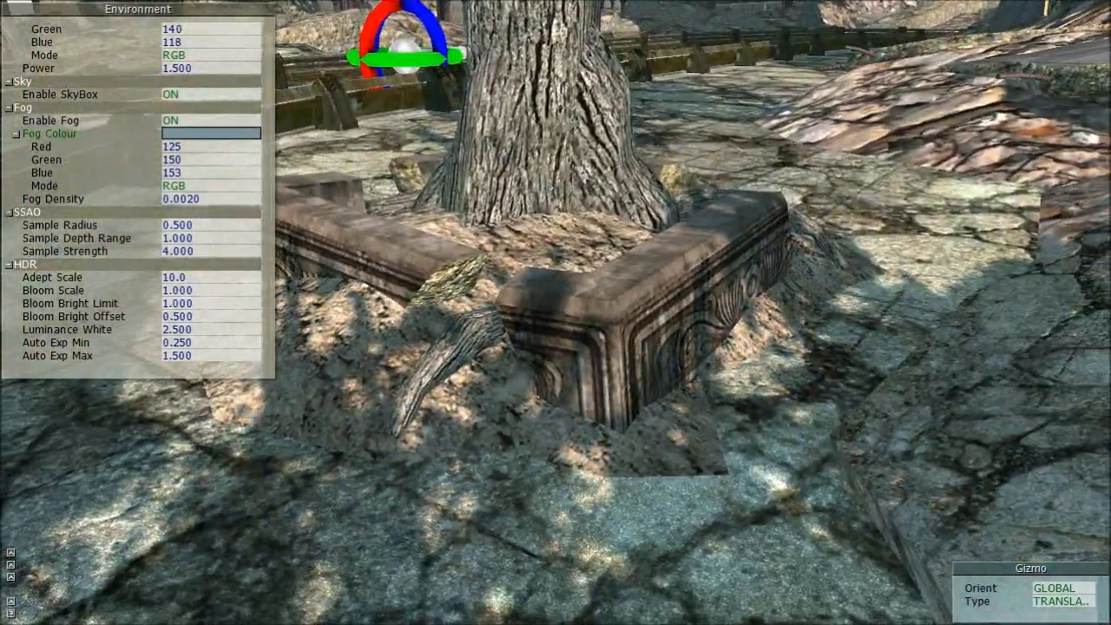
pyautogui.click(11, 566)
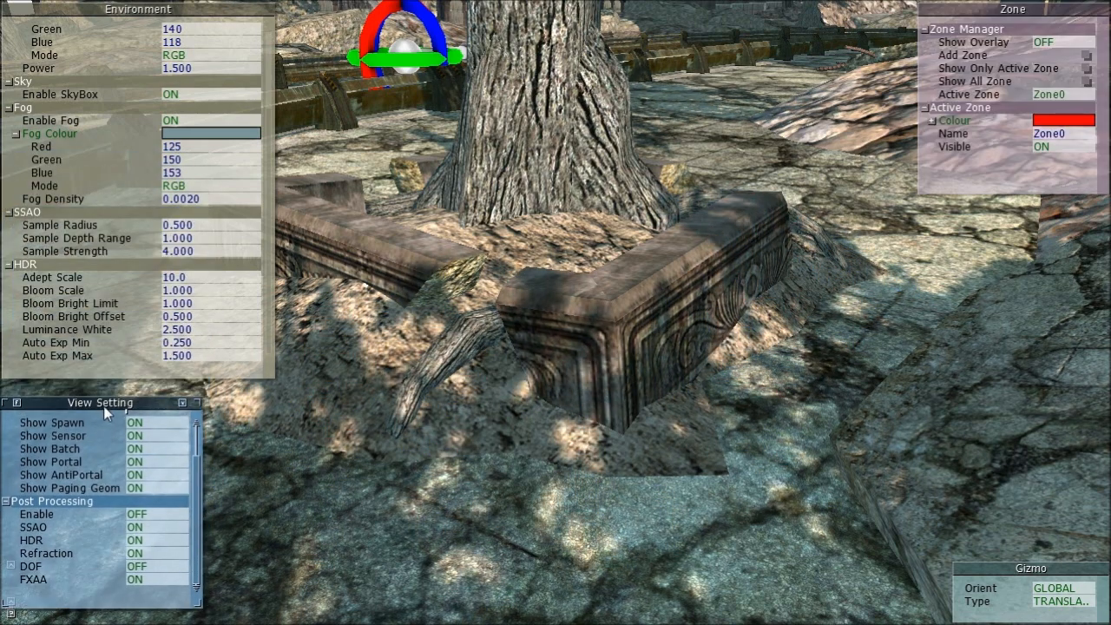
pyautogui.click(141, 518)
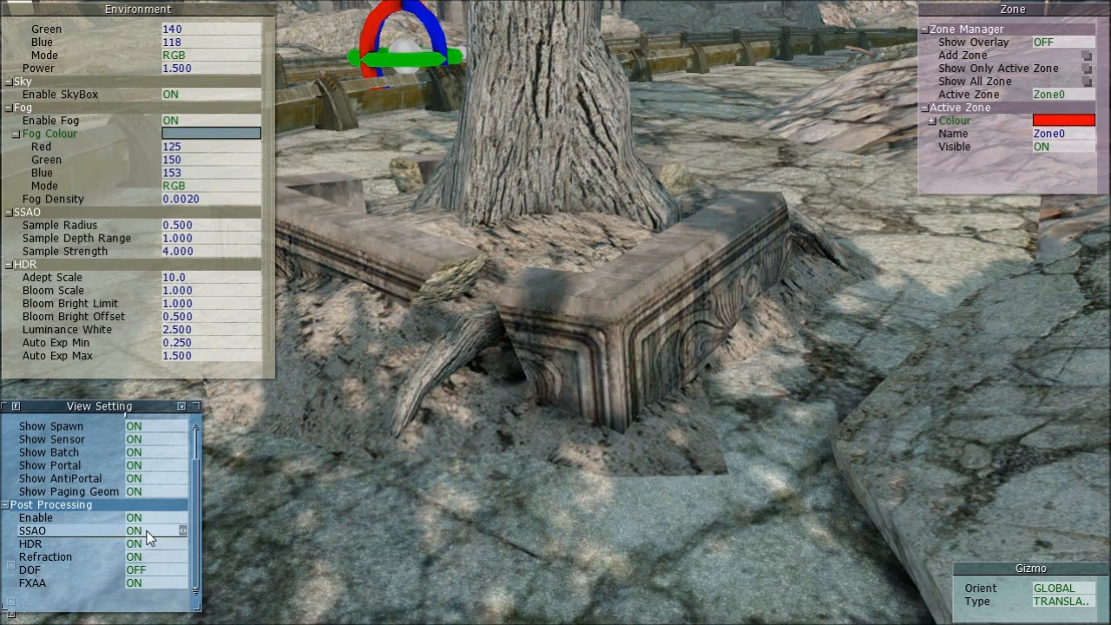
# Step: Compare the planter with SSAO off and on, and set the SSAO sample depth range to 1.5 and sample strength to 3
pyautogui.click(153, 531)
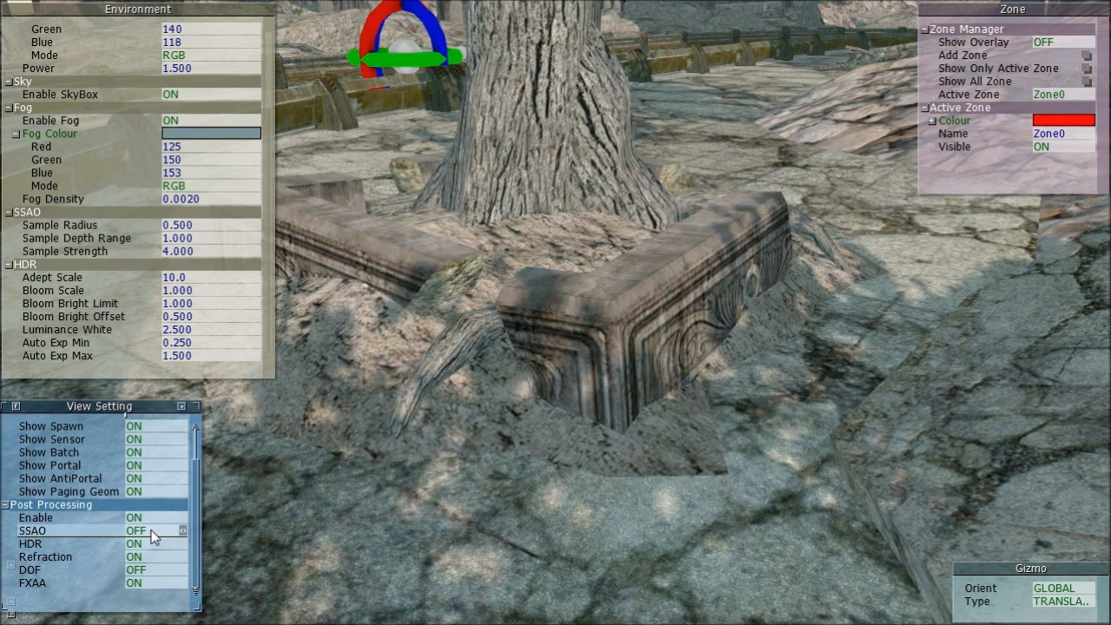
pyautogui.click(153, 531)
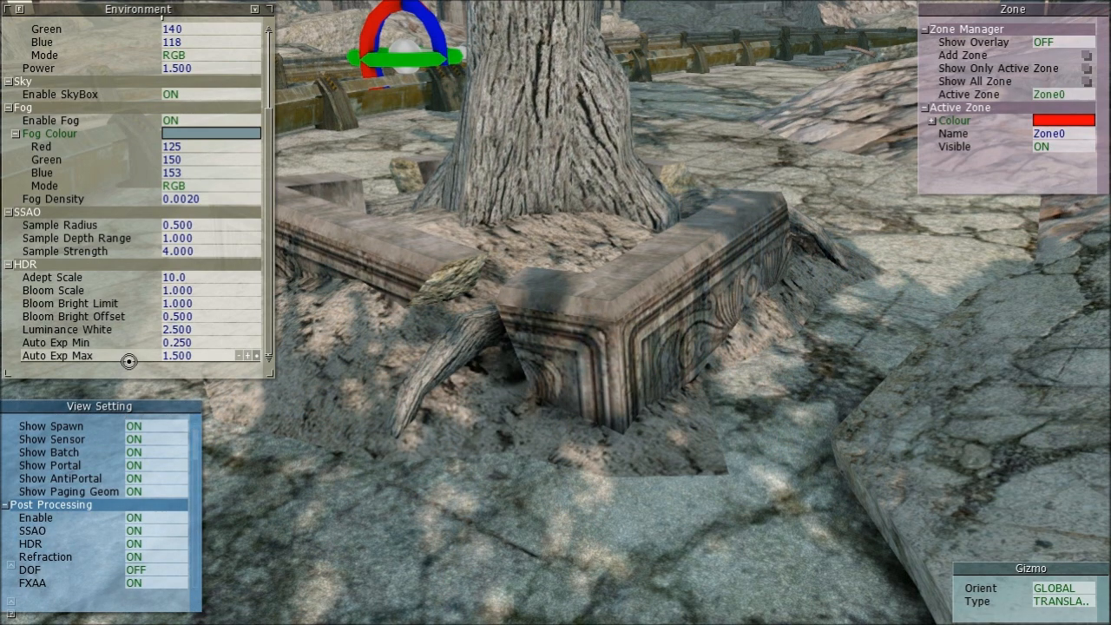
pyautogui.click(193, 240)
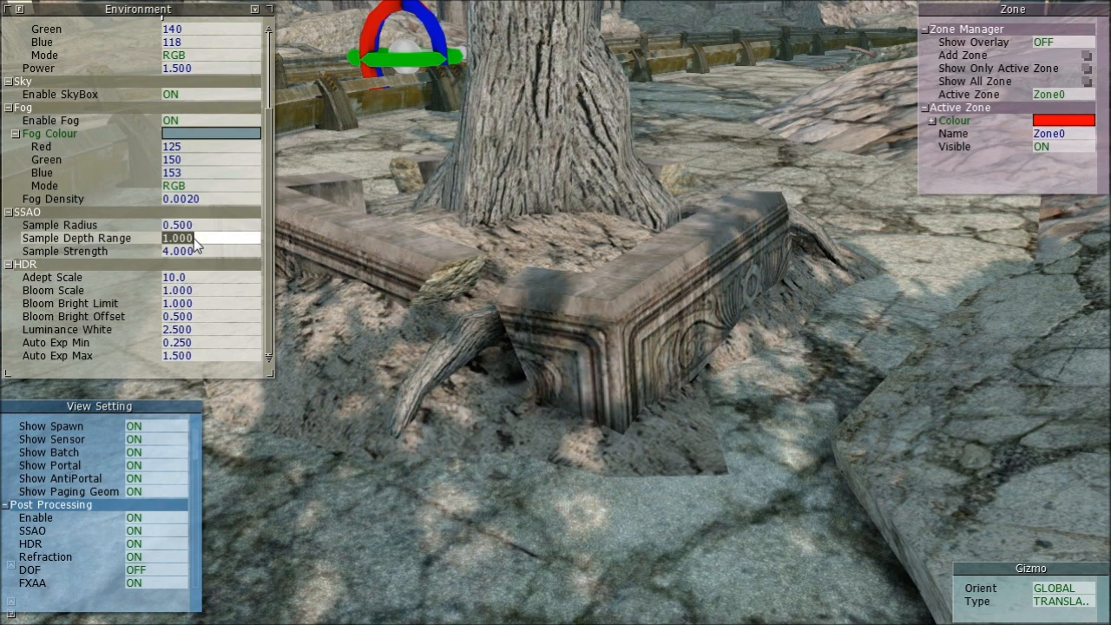
pyautogui.write('1.5')
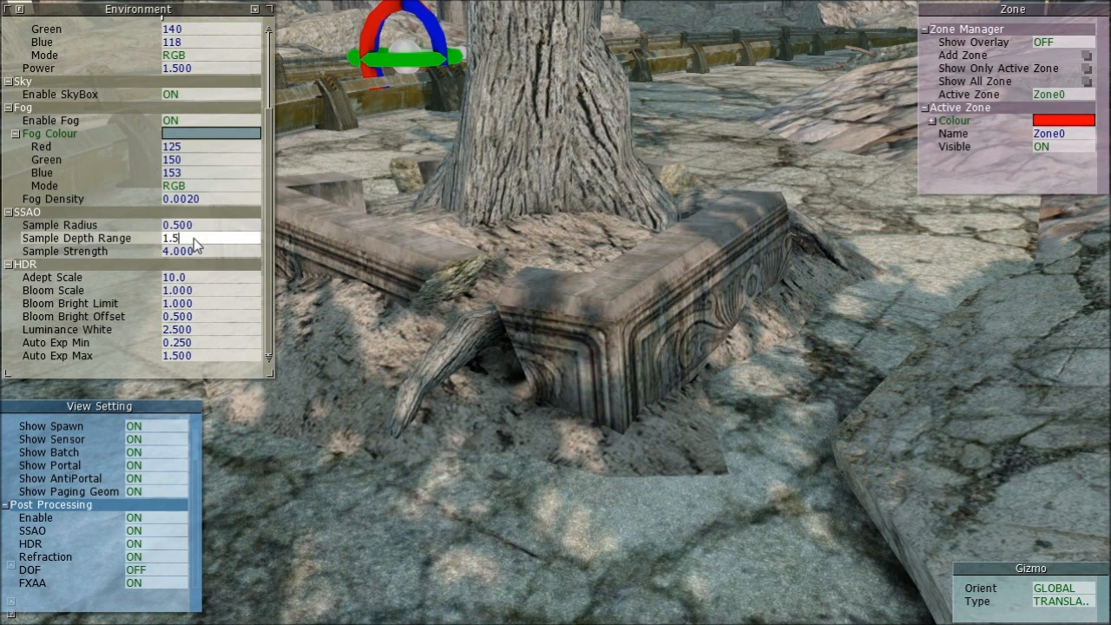
pyautogui.press('Return')
pyautogui.click(202, 249)
pyautogui.write('3')
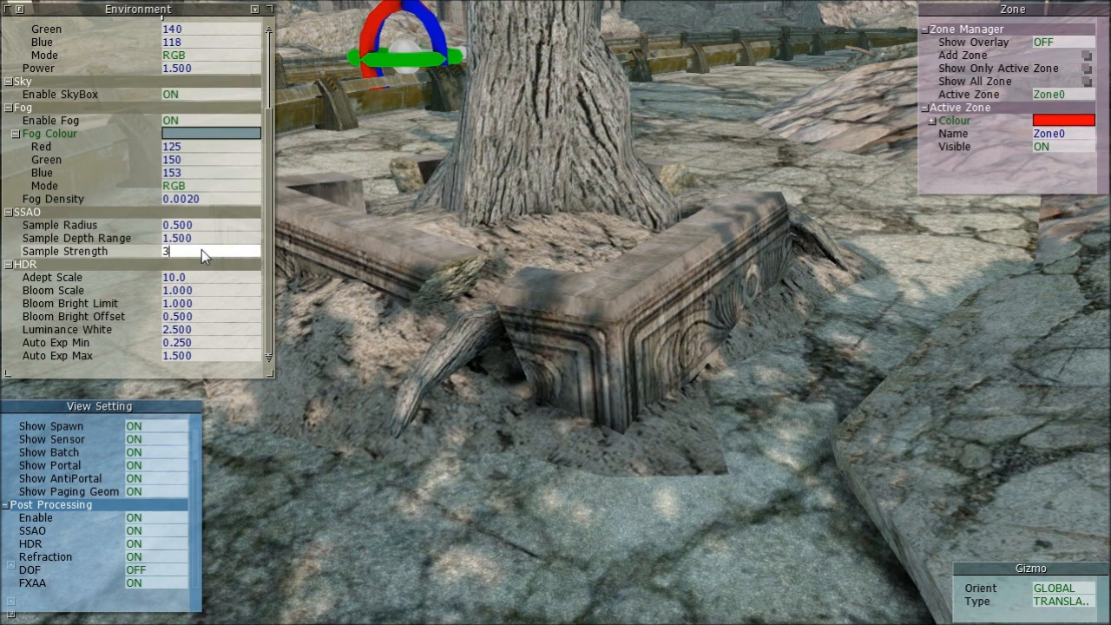
pyautogui.press('Return')
# Step: Set the HDR adept scale to 20, bloom scale to 2, bloom bright limit to 0.9 and bloom bright offset to 1
pyautogui.click(182, 278)
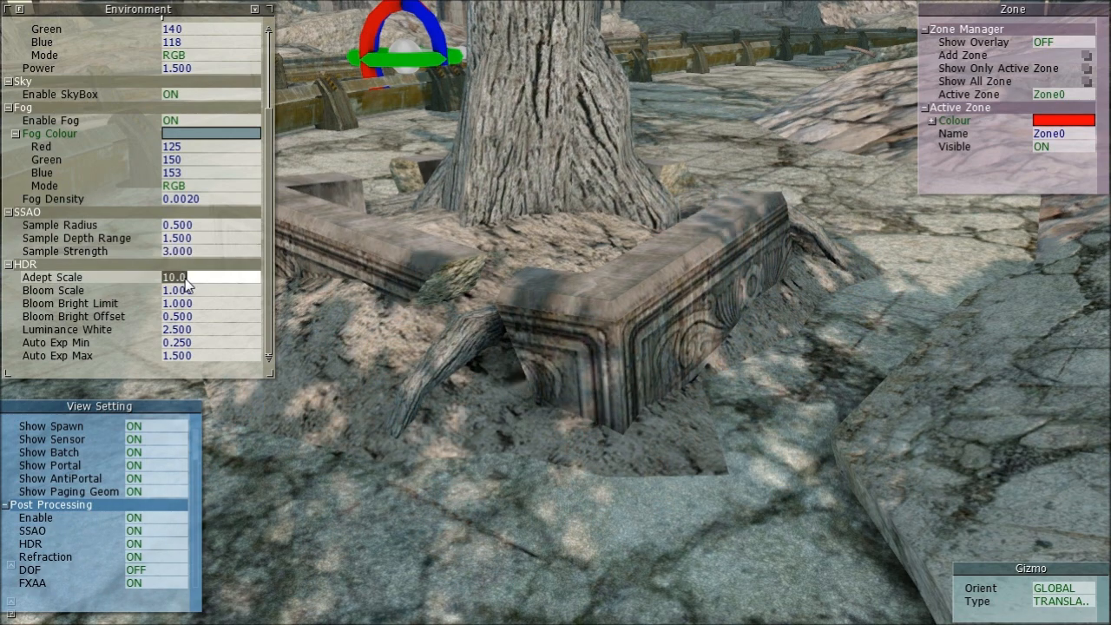
pyautogui.press('Return')
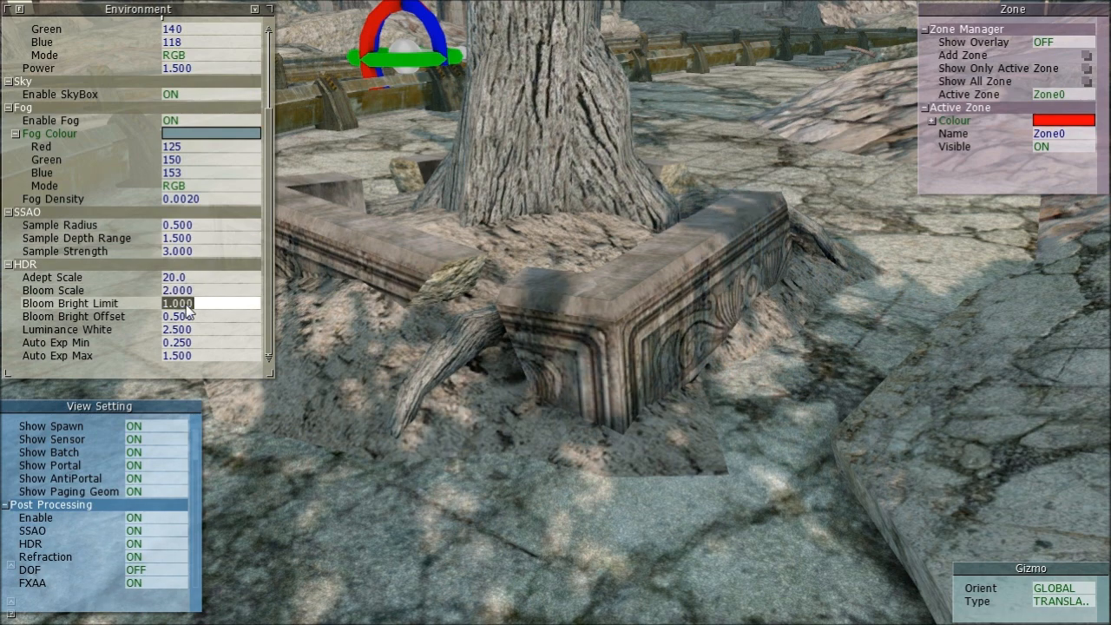
pyautogui.write('0.9')
pyautogui.press('Return')
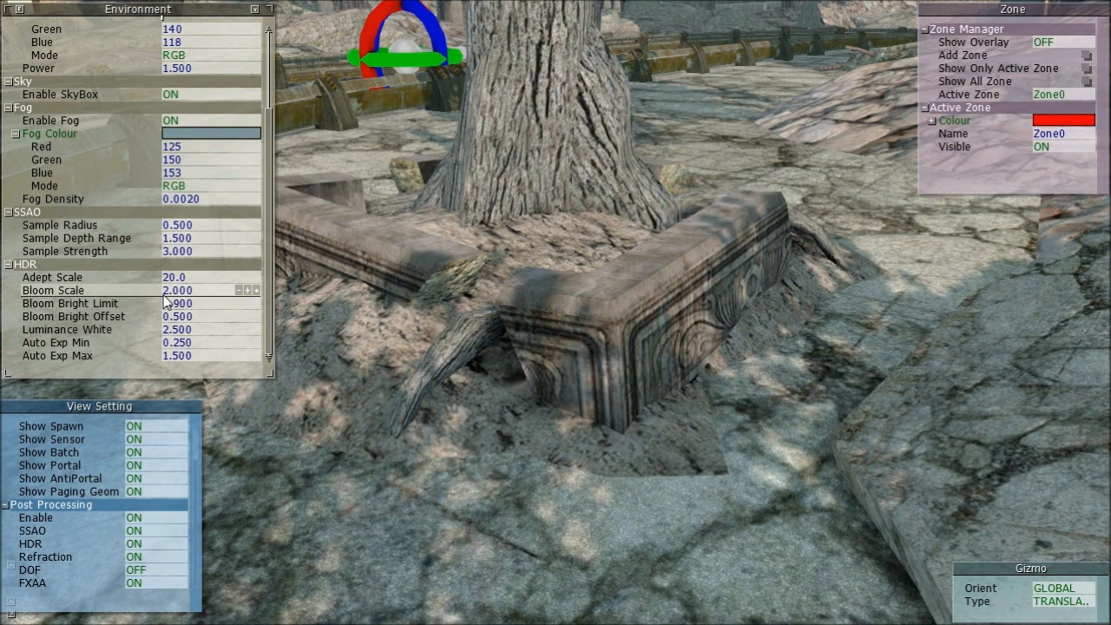
pyautogui.click(179, 318)
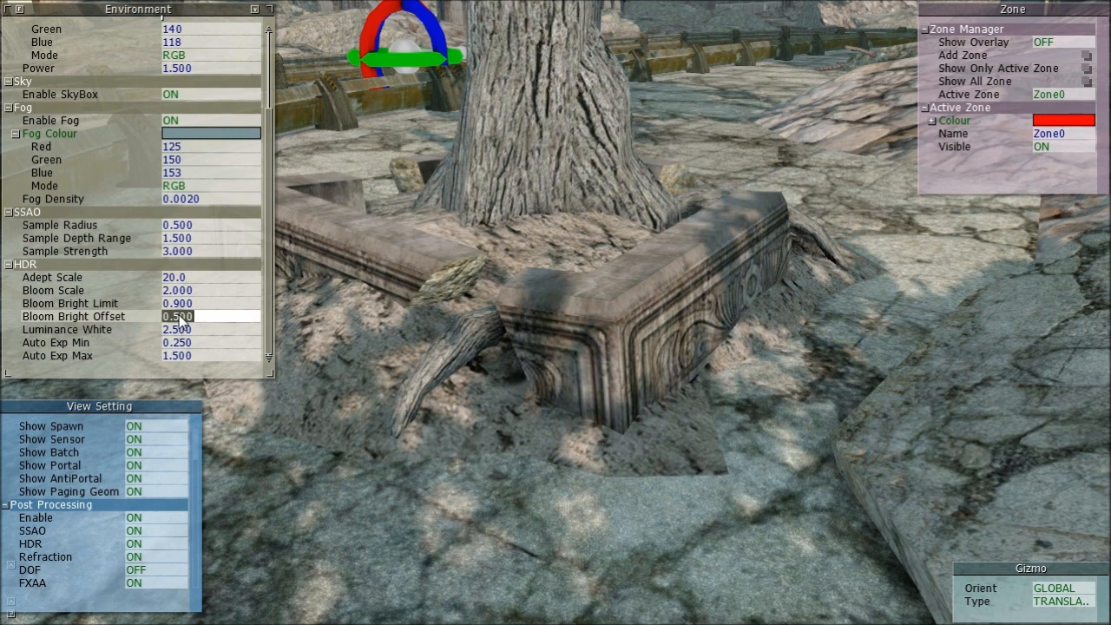
# Step: Set the HDR luminance white to 0.65, auto exposure minimum to 0.11 and auto exposure maximum to 1.7
pyautogui.click(185, 329)
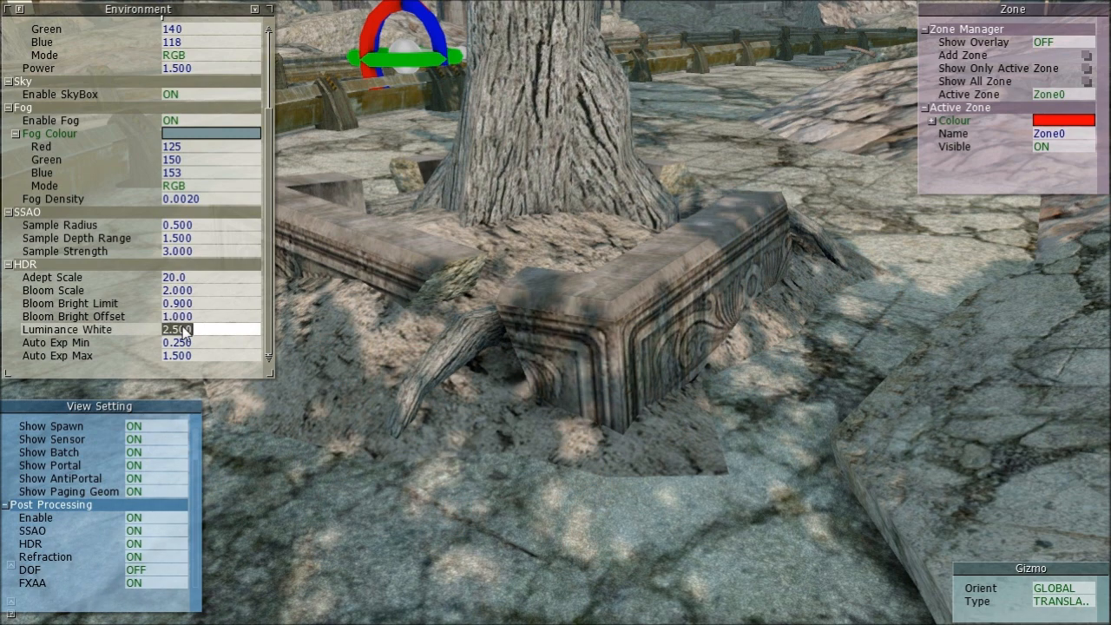
pyautogui.write('0.650')
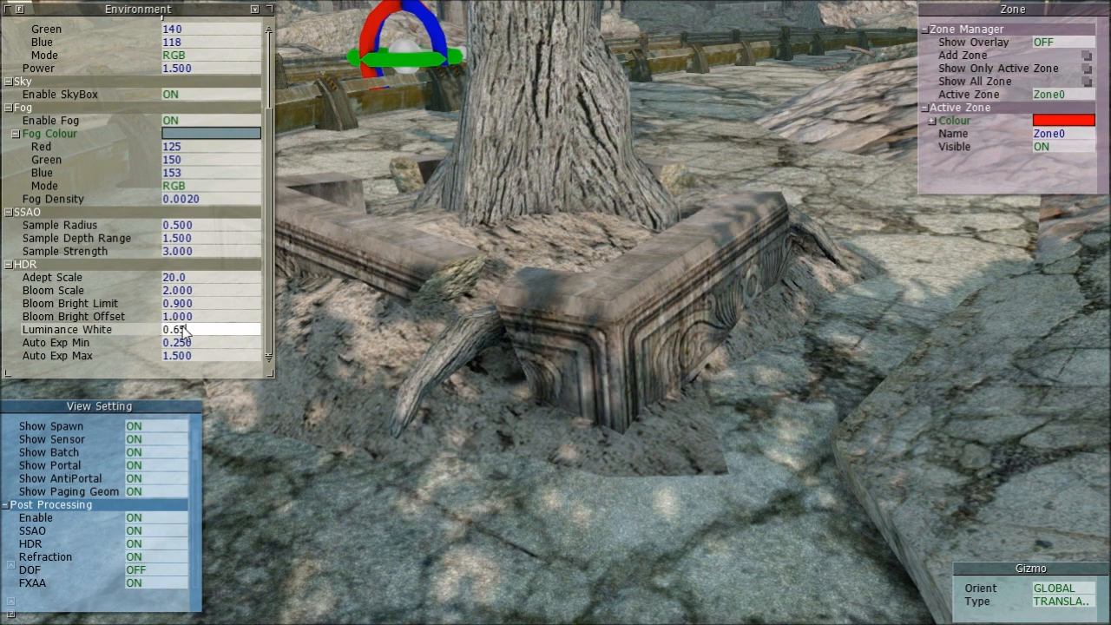
pyautogui.click(184, 343)
pyautogui.write('0.110')
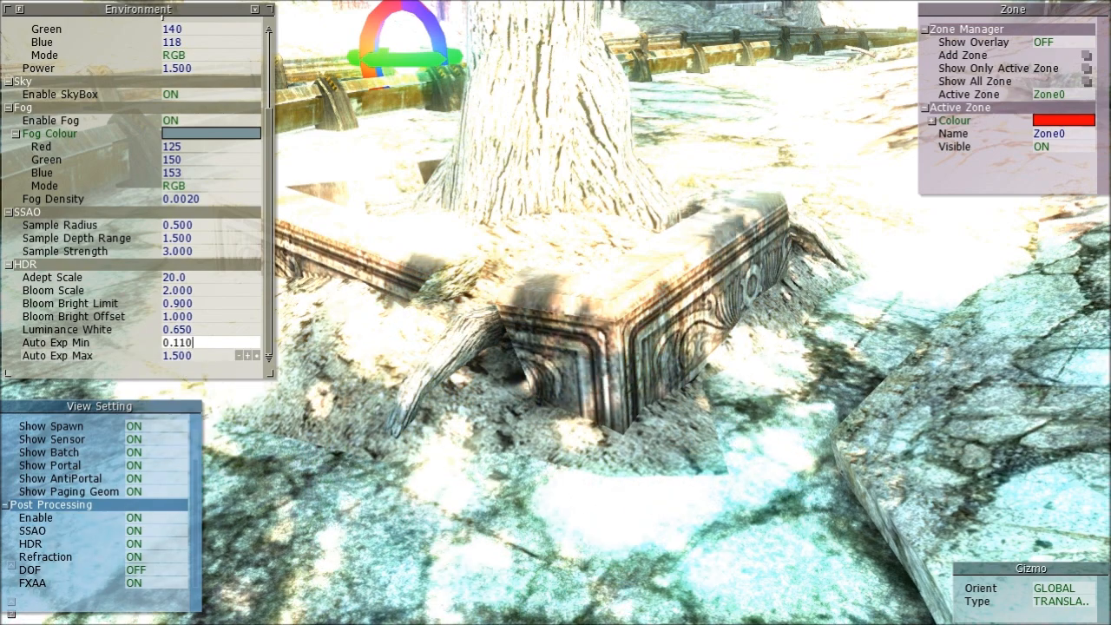
pyautogui.click(181, 357)
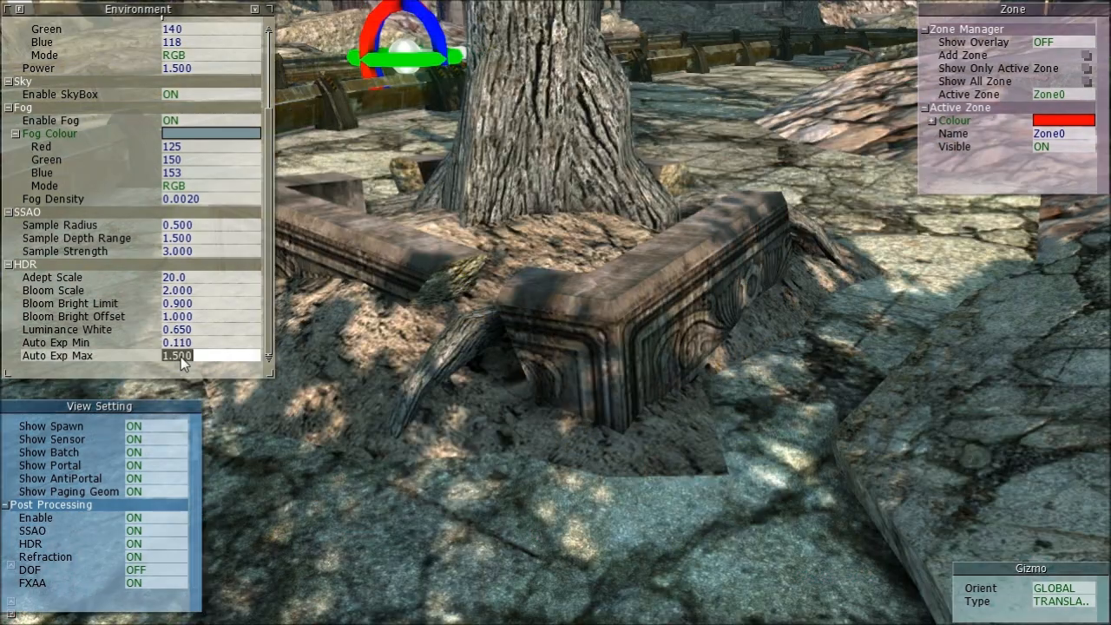
pyautogui.write('1.700')
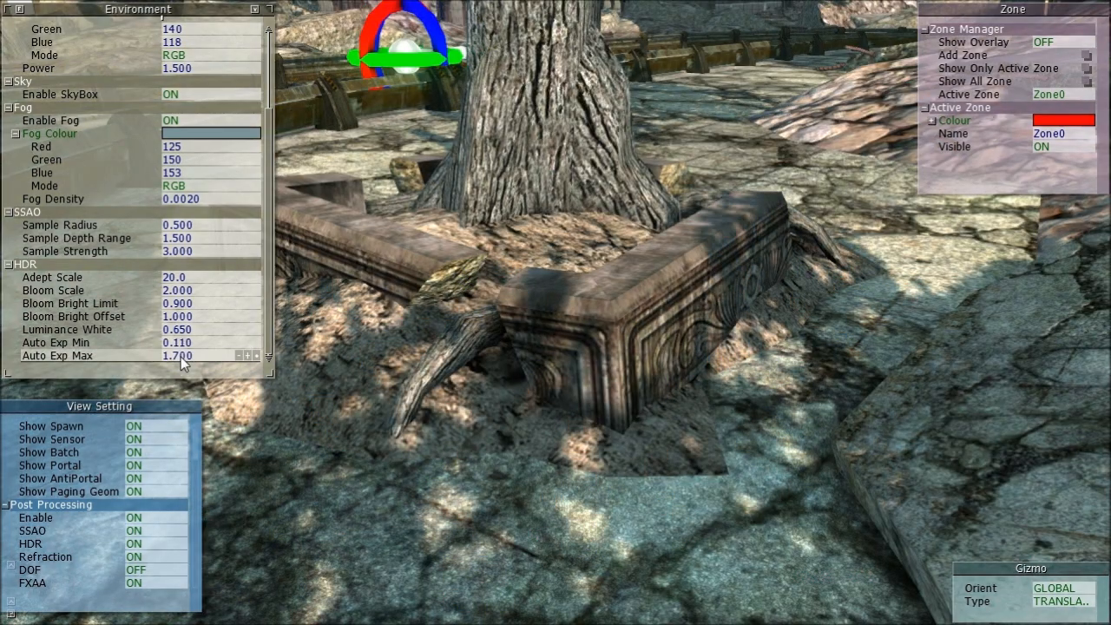
pyautogui.press('Return')
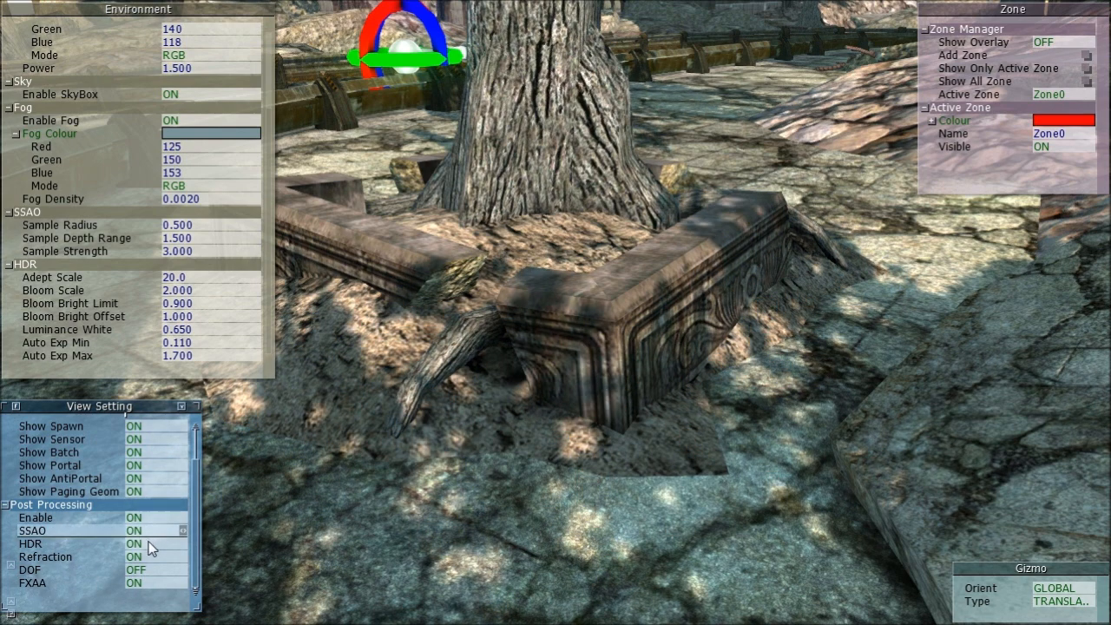
# Step: Enable the DOF post-processing effect and collapse the view and environment settings to clear the scene view
pyautogui.click(149, 572)
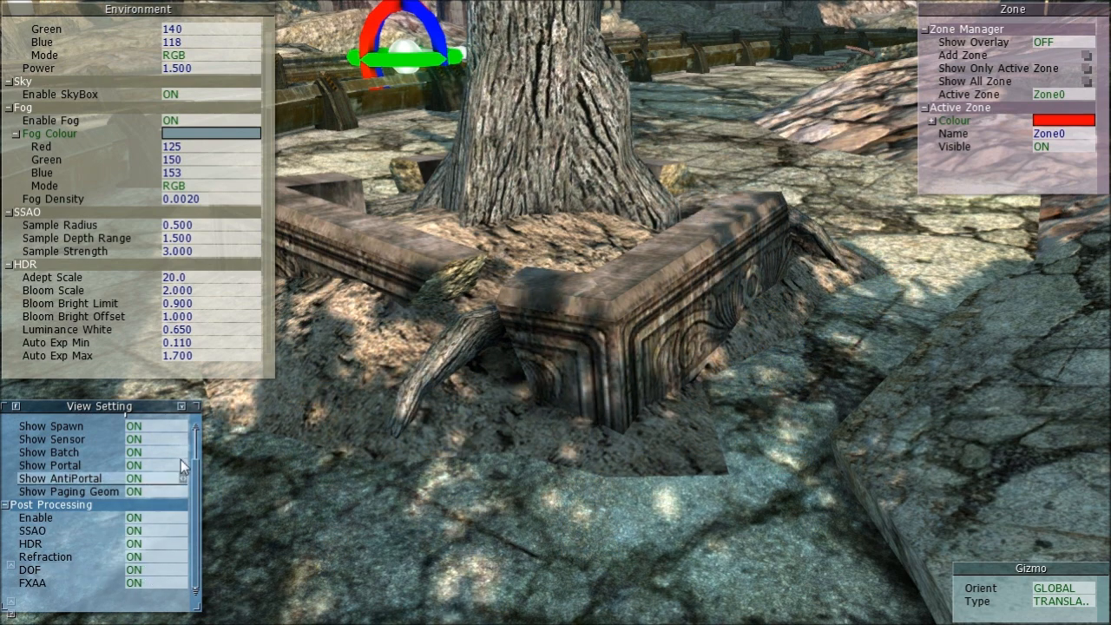
pyautogui.click(181, 408)
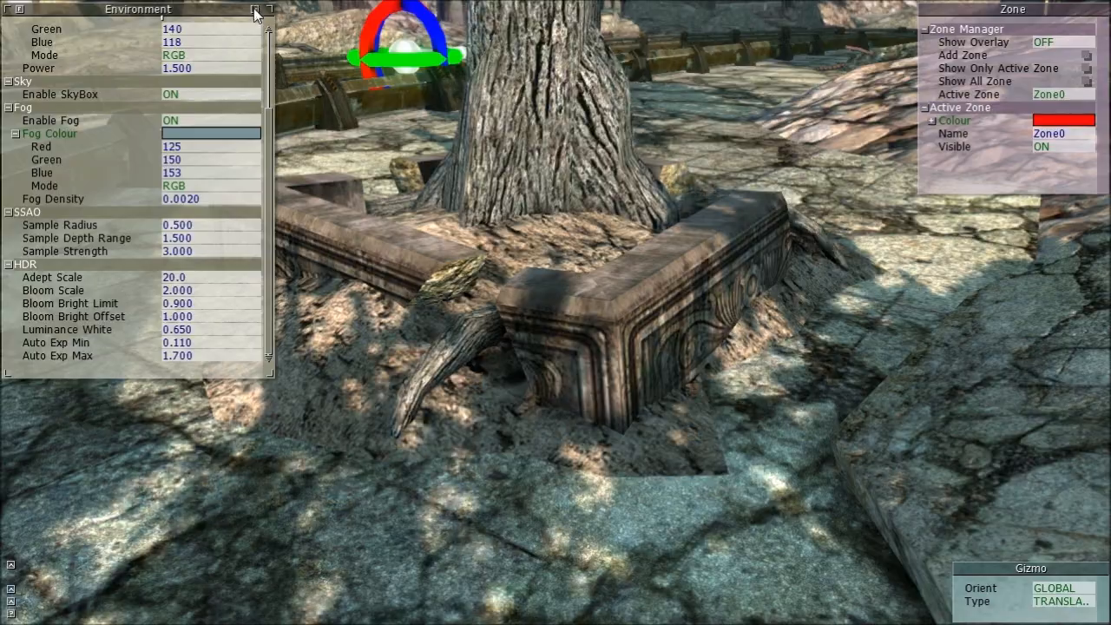
pyautogui.click(255, 10)
# Step: Travel along the track past the trees, danger-sign building and grass to examine the bloom, exposure and depth of field
pyautogui.moveTo(539, 281); pyautogui.dragTo(769, 189, button='right')
pyautogui.press('w')
pyautogui.press('w')
pyautogui.press('a')
pyautogui.moveTo(239, 318); pyautogui.dragTo(695, 335, button='right')
pyautogui.press('s')
pyautogui.press('w')
pyautogui.press('w')
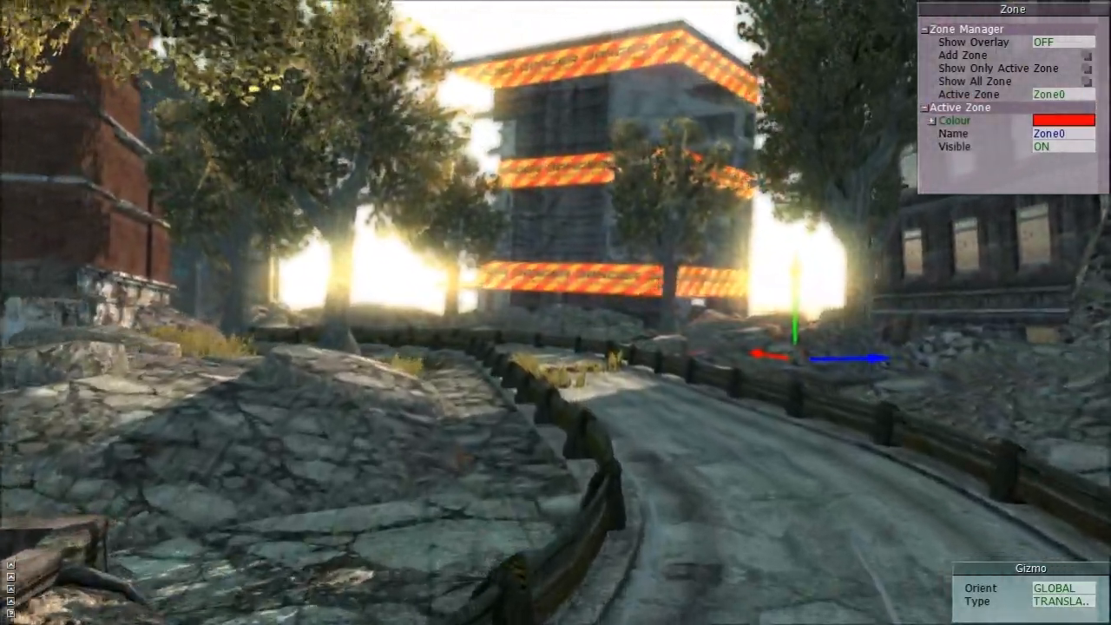
pyautogui.press('w')
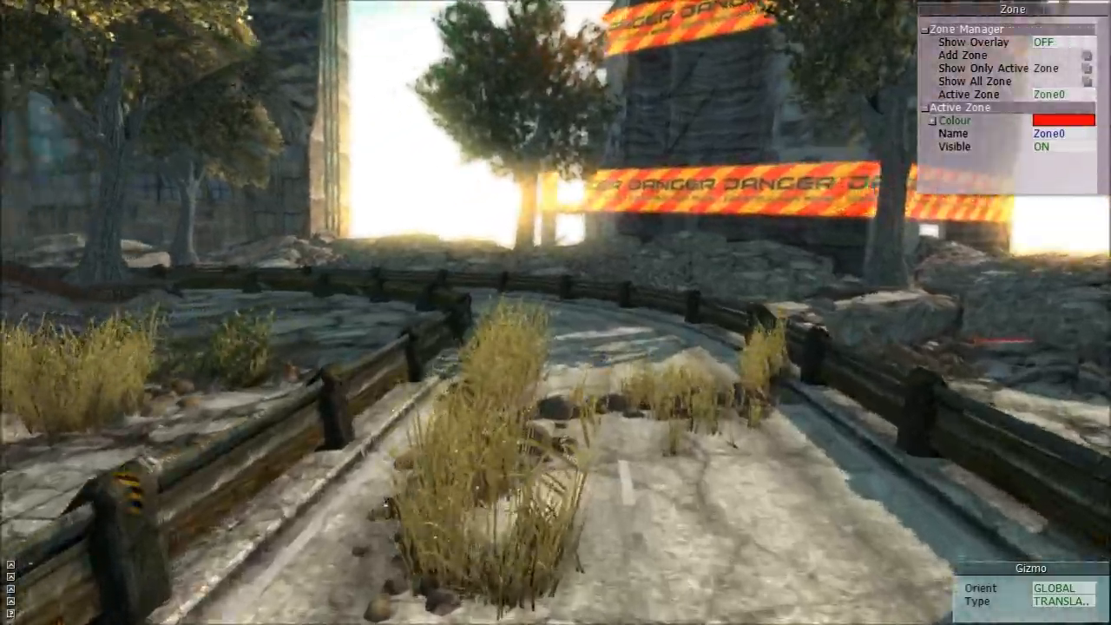
pyautogui.press('s')
pyautogui.moveTo(694, 335); pyautogui.dragTo(575, 315, button='right')
pyautogui.press('s')
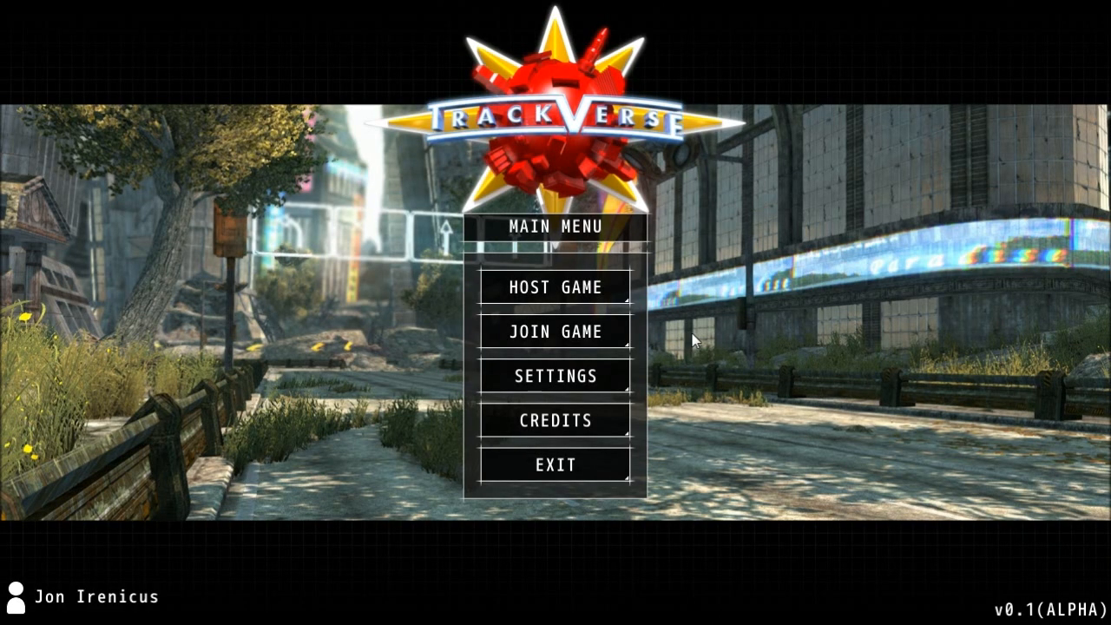
# Step: Switch to the TrackVerse game, host a game, choose Craft2 as the vehicle and start the race
pyautogui.click(587, 294)
pyautogui.click(424, 308)
pyautogui.click(722, 499)
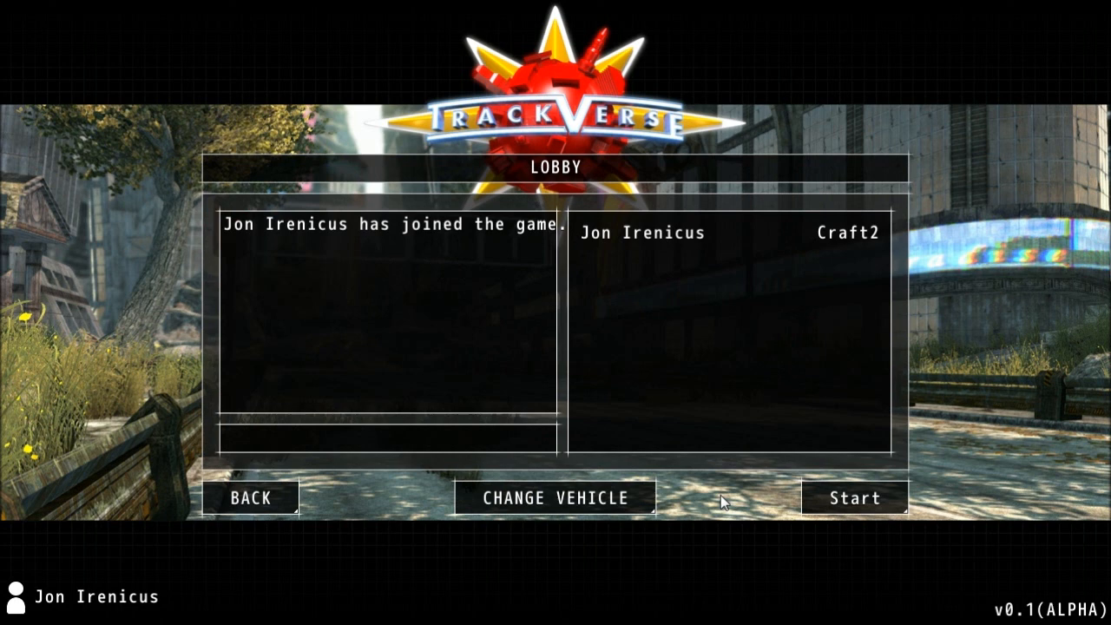
pyautogui.click(625, 502)
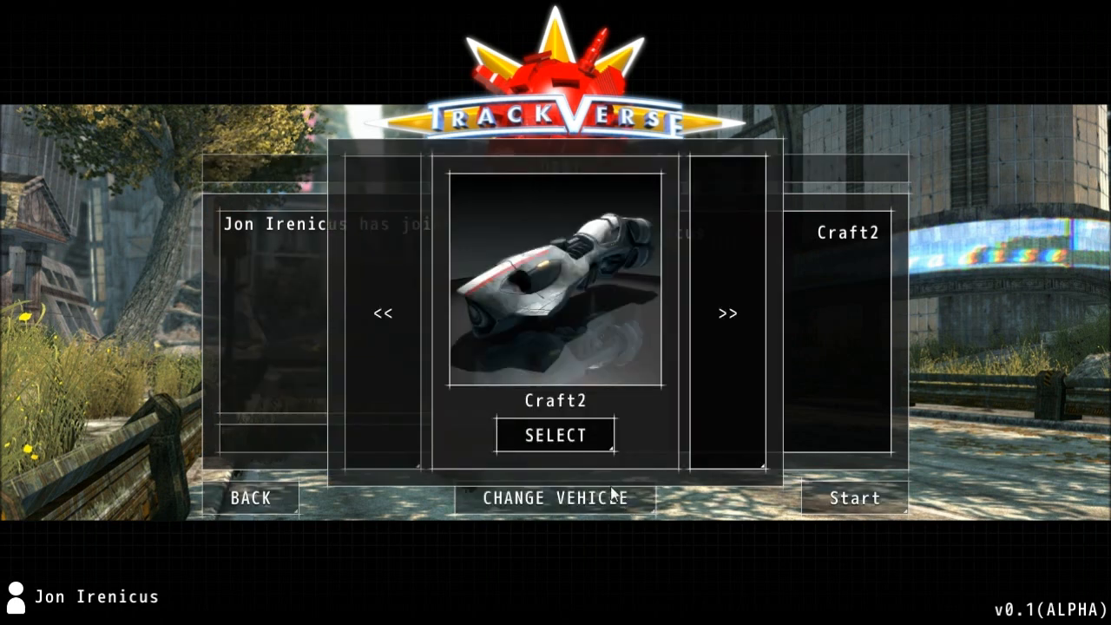
pyautogui.click(596, 442)
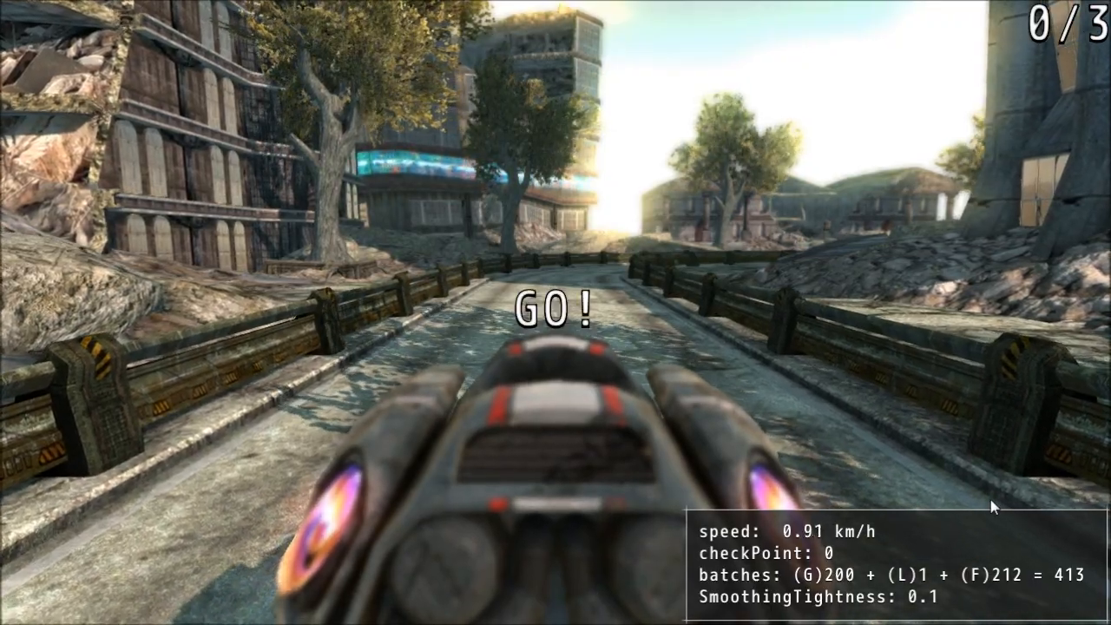
# Step: Drive the craft around the track, steering through its bends, to examine the finished scene in play
pyautogui.press('Up')
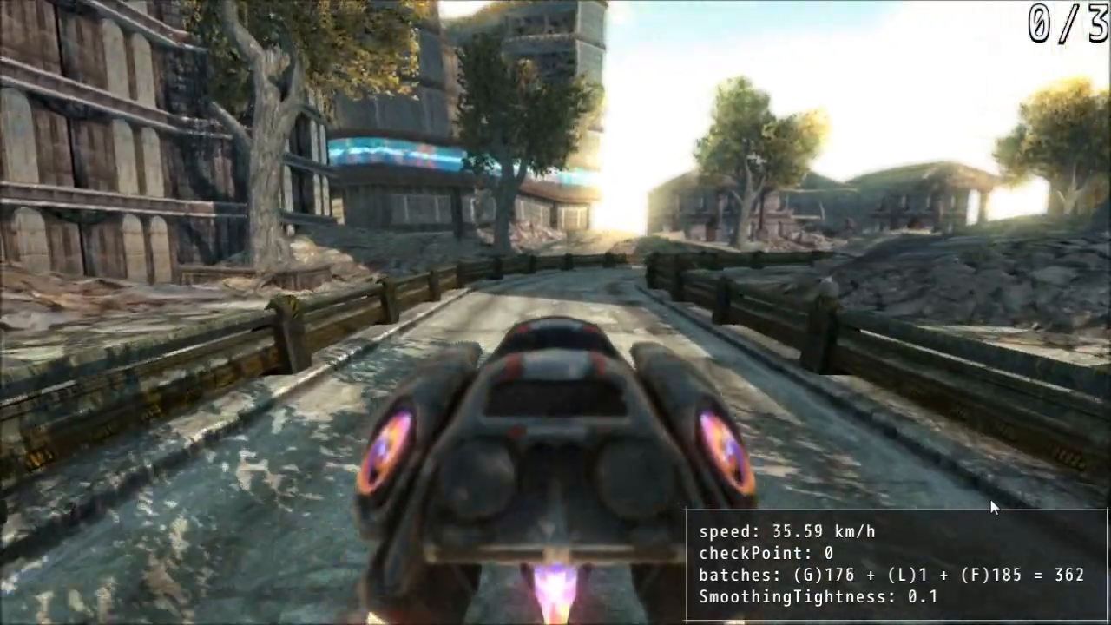
pyautogui.press('Right')
pyautogui.press('Right')
pyautogui.press('Right')
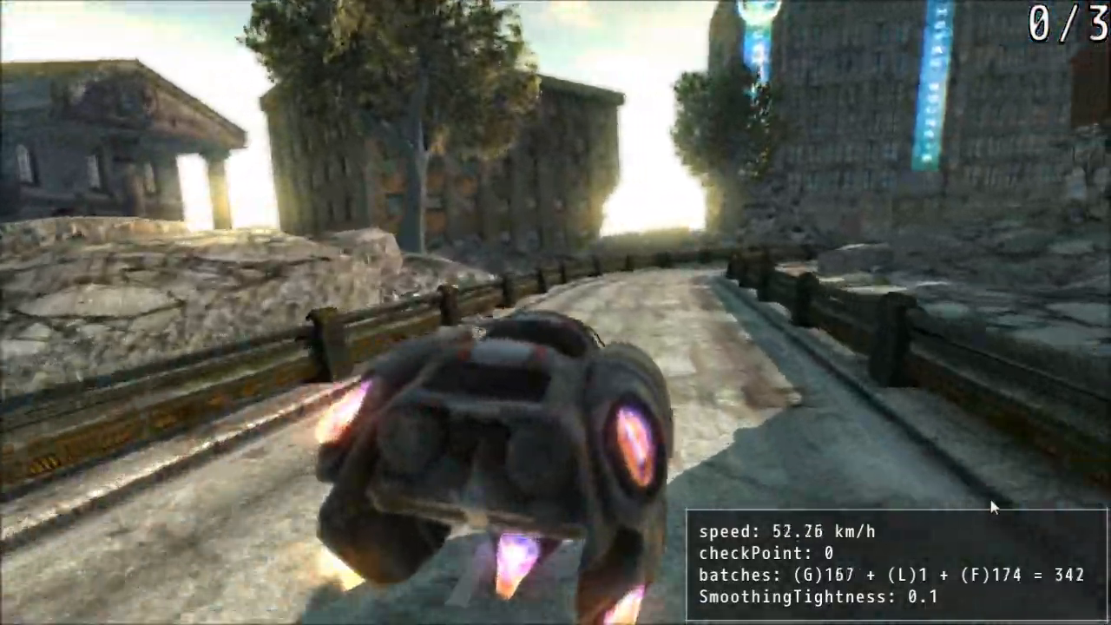
pyautogui.press('Left')
pyautogui.press('Right')
pyautogui.press('Right')
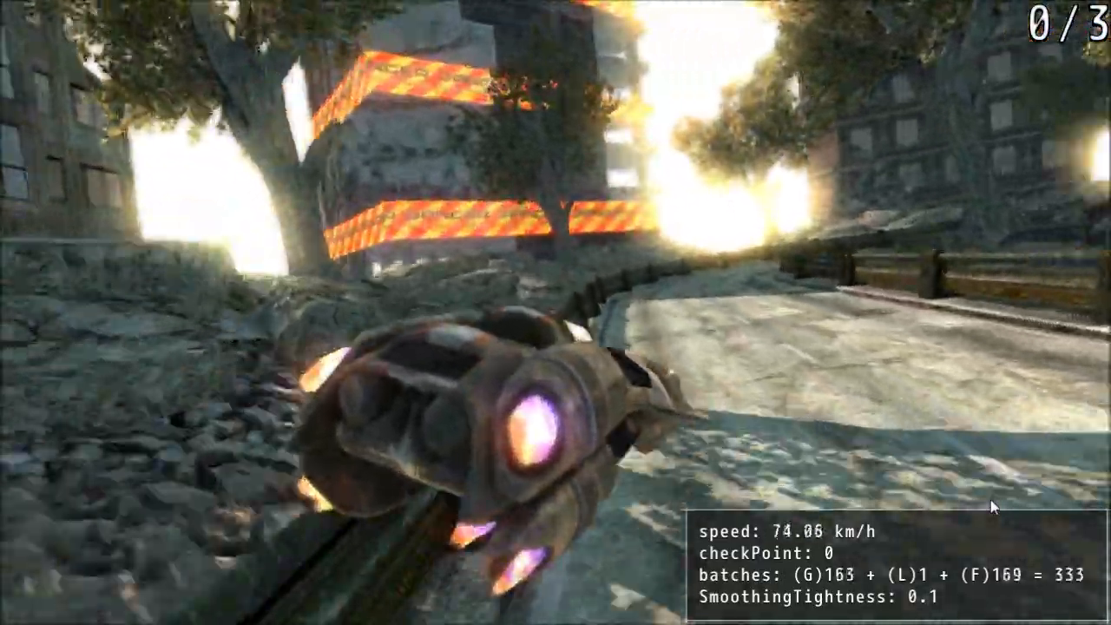
pyautogui.press('Left')
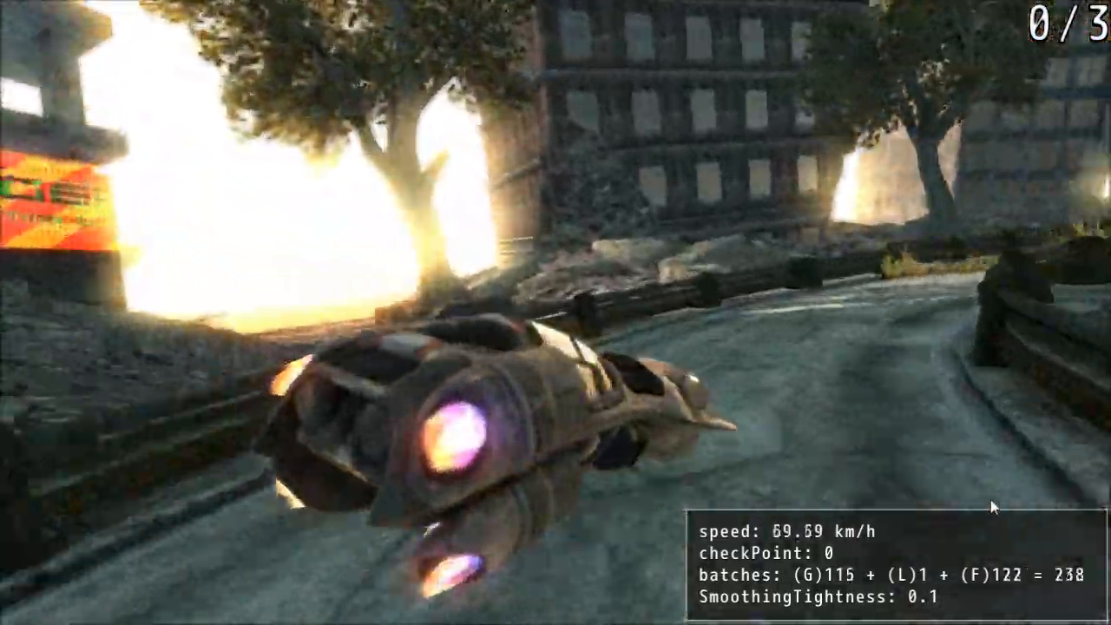
pyautogui.press('Left')
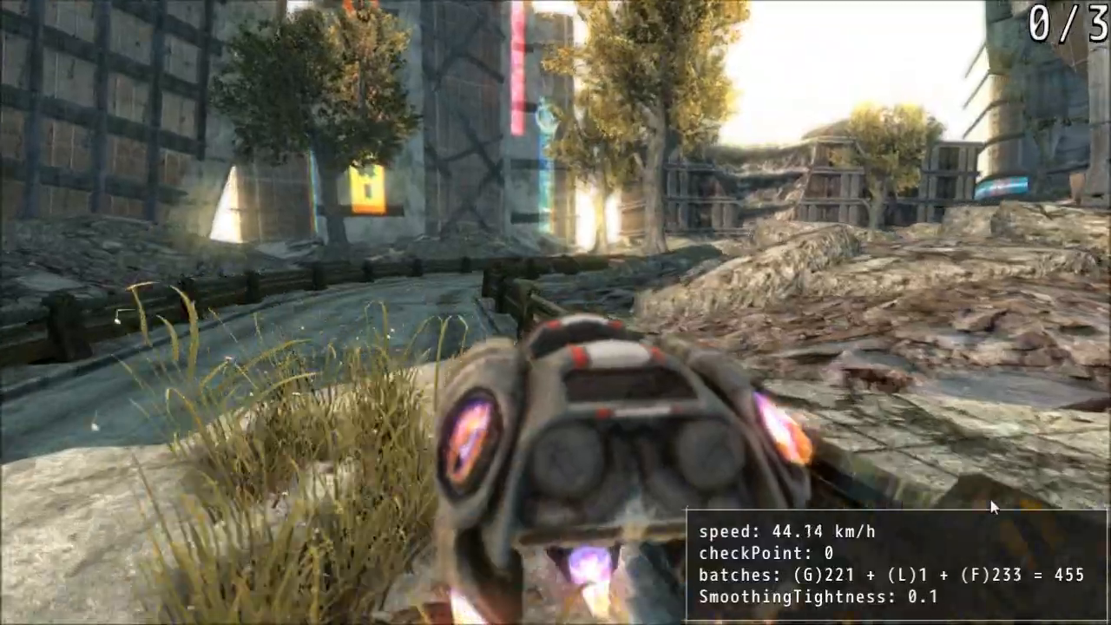
pyautogui.press('Right')
pyautogui.press('Right')
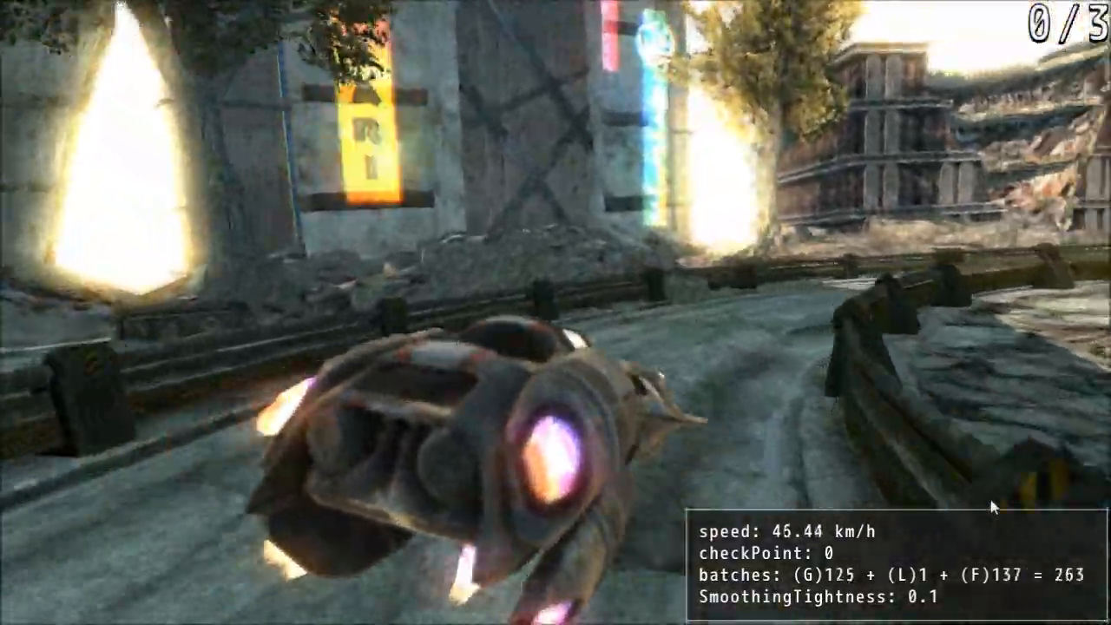
pyautogui.press('Right')
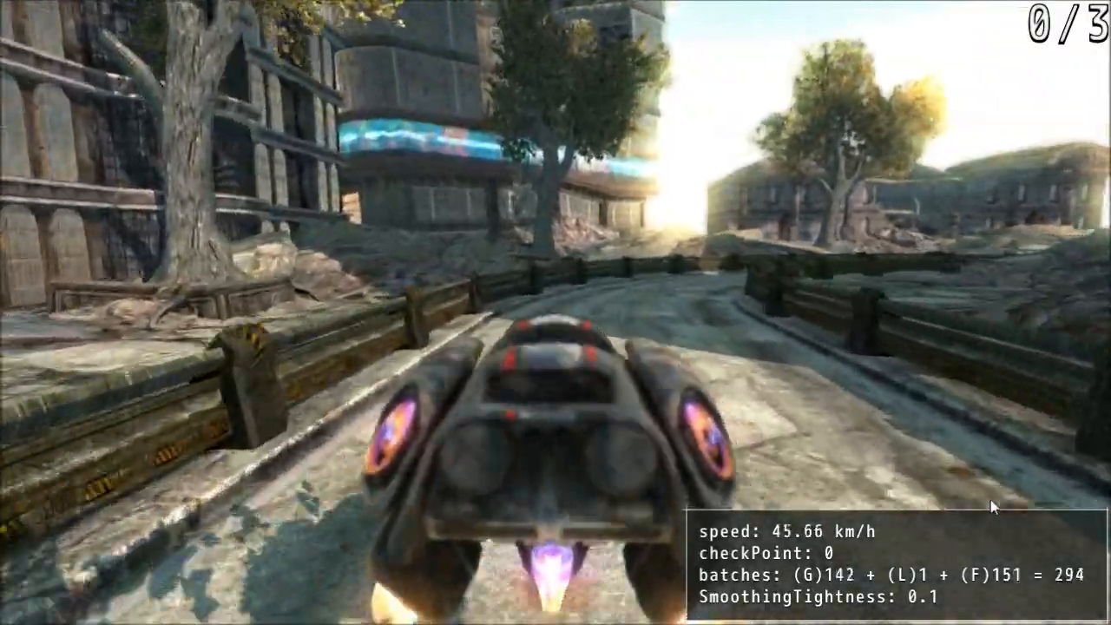
pyautogui.press('Left')
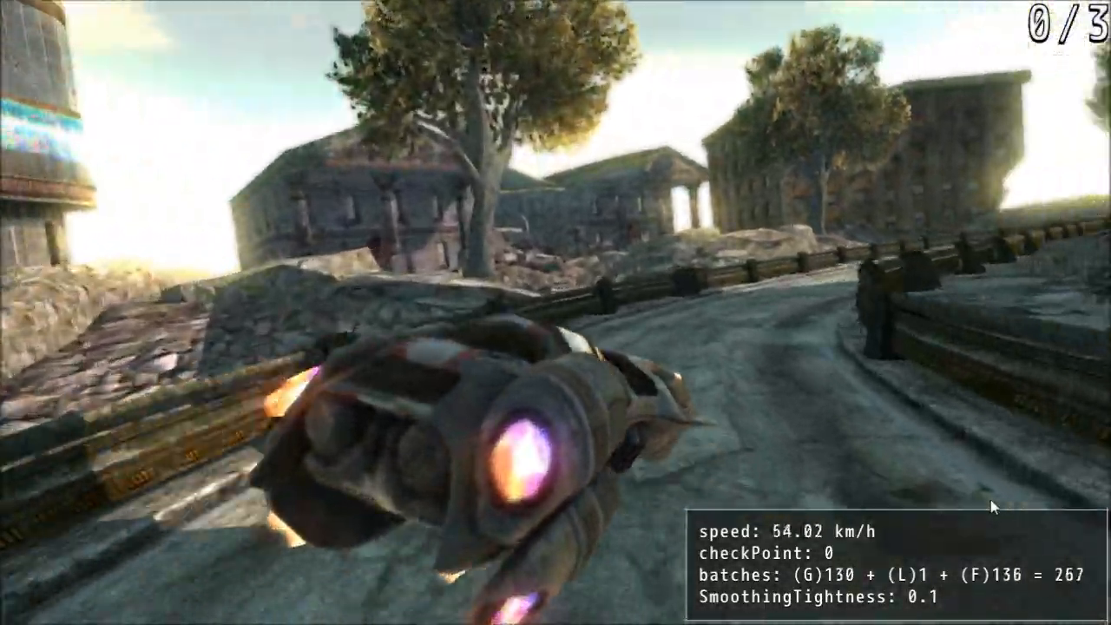
pyautogui.press('Right')
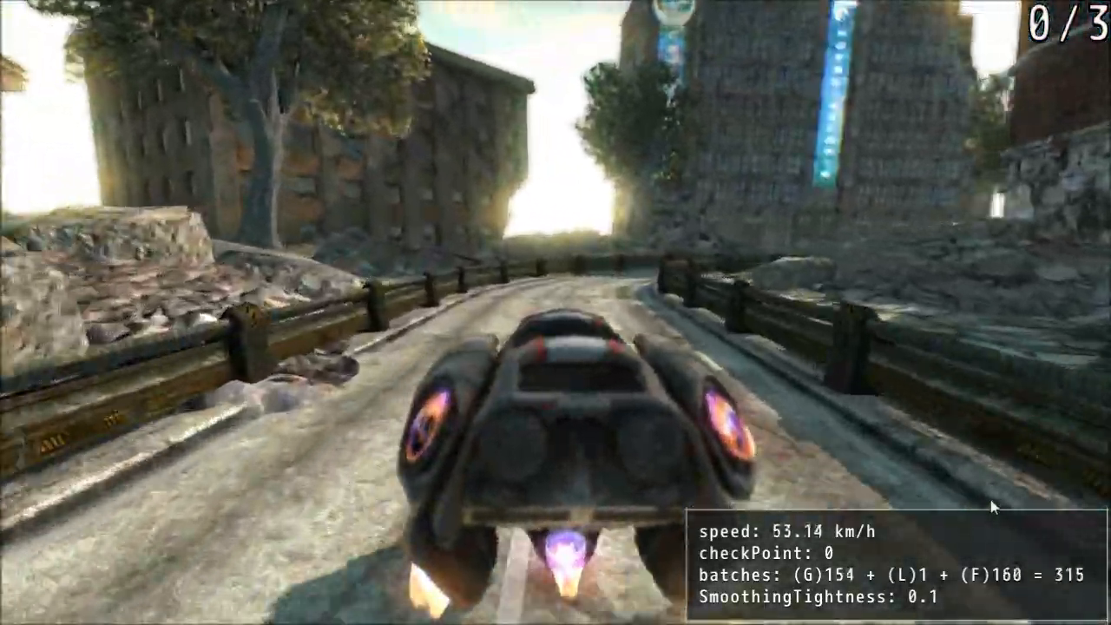
pyautogui.press('Right')
pyautogui.press('Right')
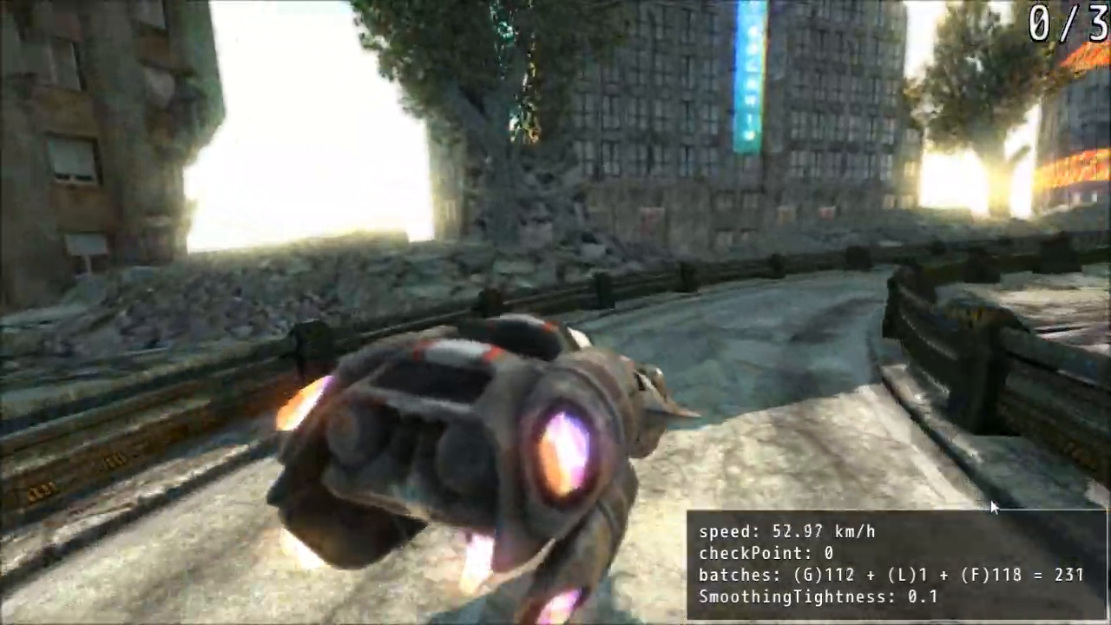